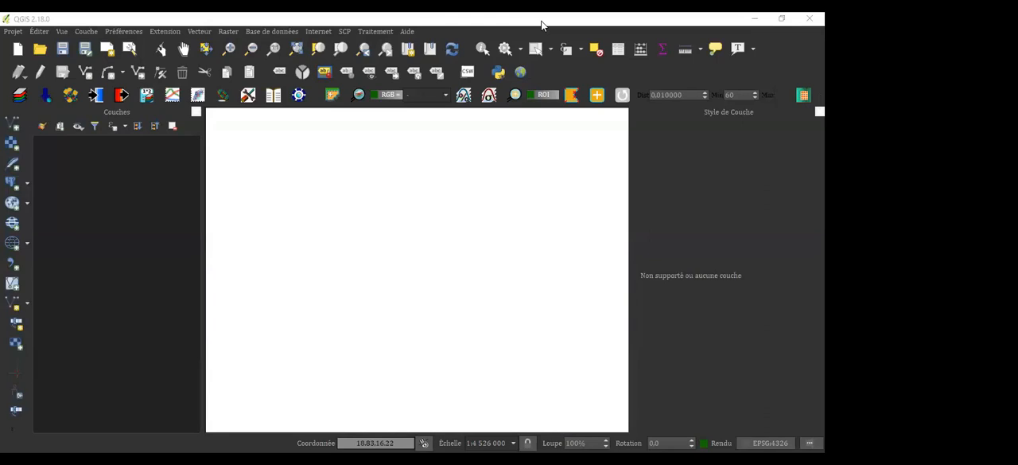
# Narrow the Couches panel to give the map canvas more width, with the window restored and maximized again
pyautogui.moveTo(541, 21); pyautogui.dragTo(487, 138)
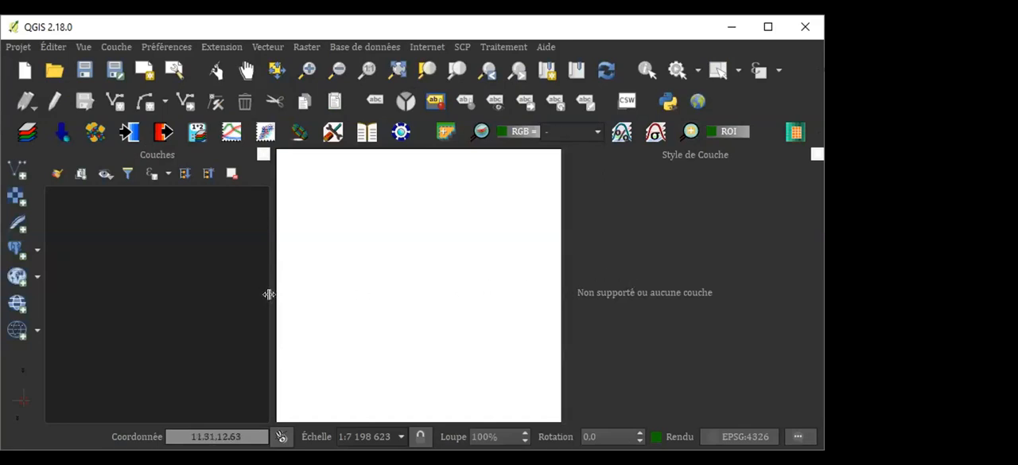
pyautogui.moveTo(236, 289)
pyautogui.mouseDown()
pyautogui.moveTo(205, 293)
pyautogui.moveTo(231, 294)
pyautogui.moveTo(223, 293)
pyautogui.mouseUp()
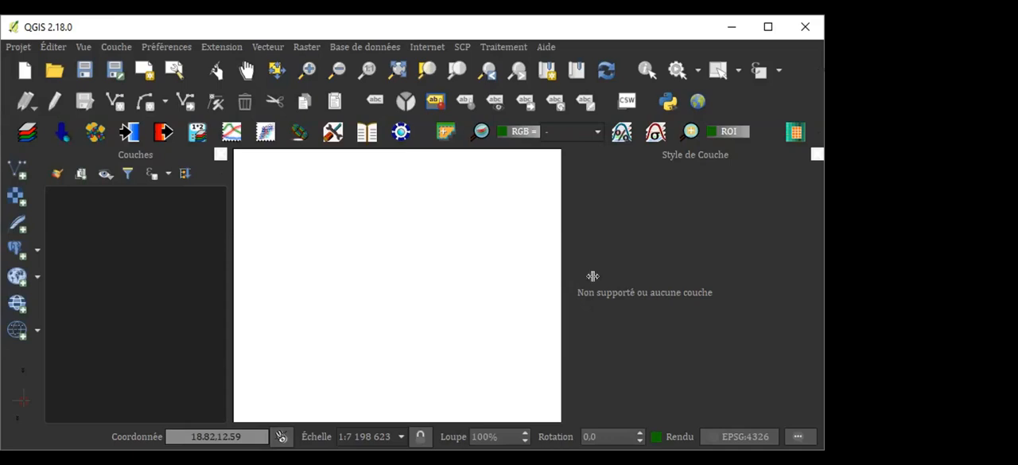
pyautogui.click(767, 27)
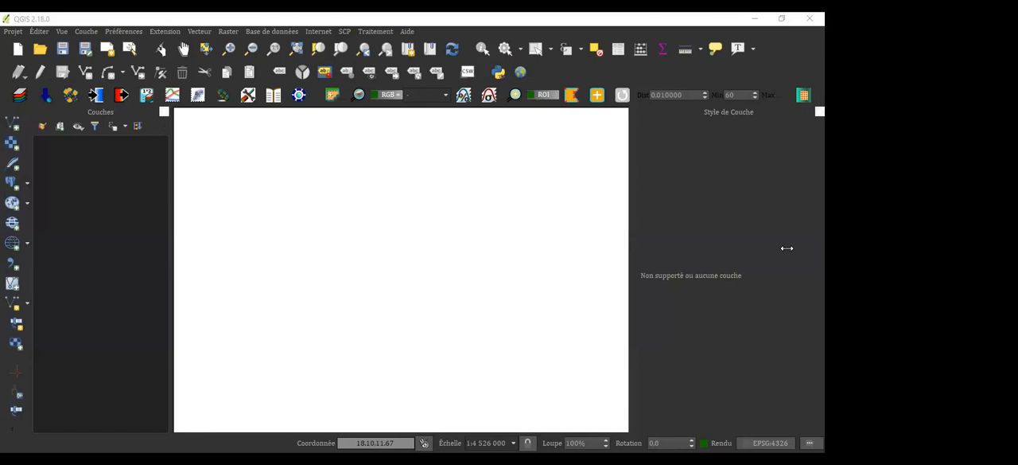
pyautogui.click(10, 130)
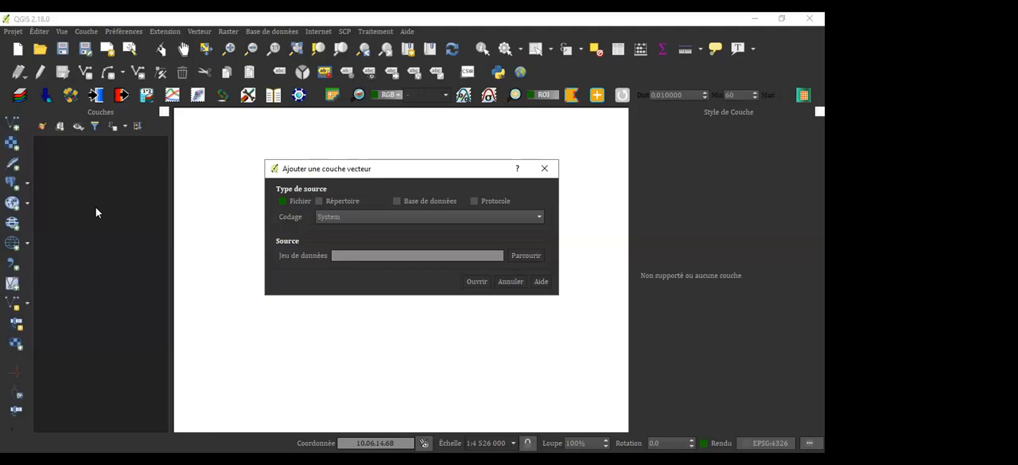
pyautogui.click(523, 258)
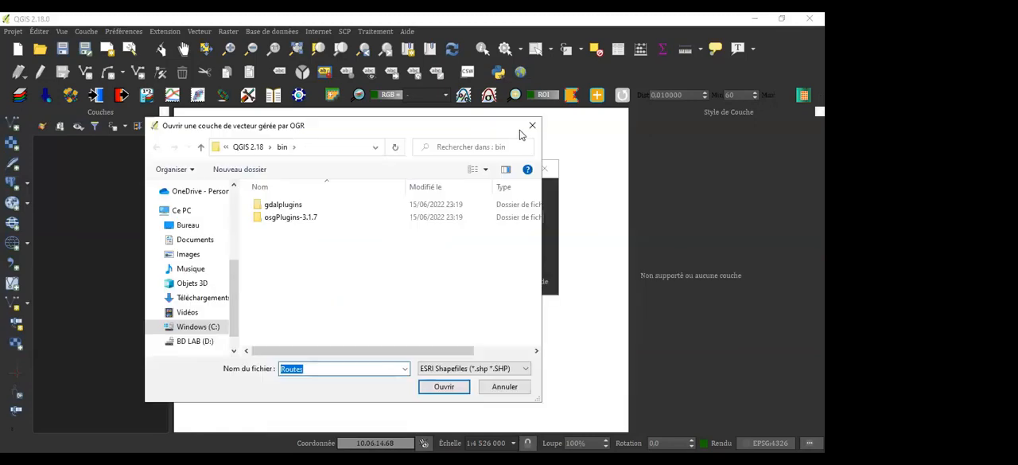
pyautogui.press('Escape')
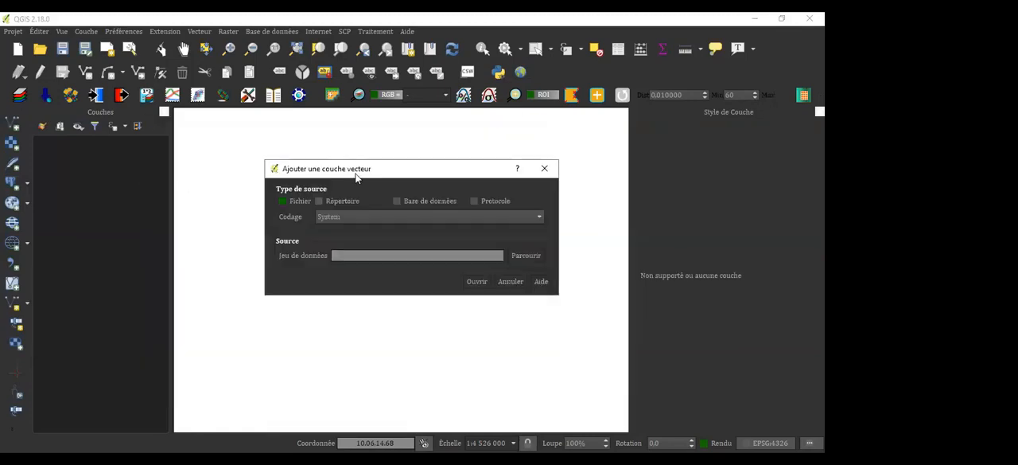
pyautogui.click(544, 169)
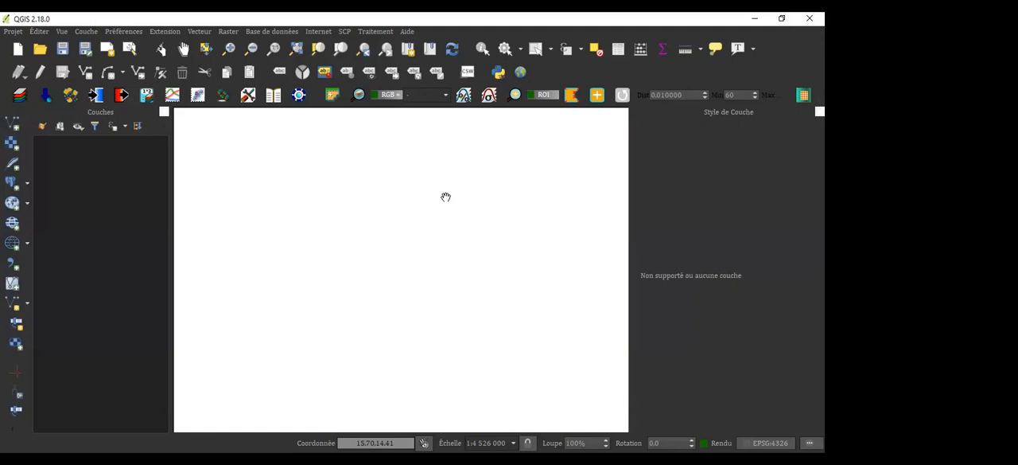
# Open the dialog for adding a vector layer and move it up and to the left over the canvas
pyautogui.click(88, 34)
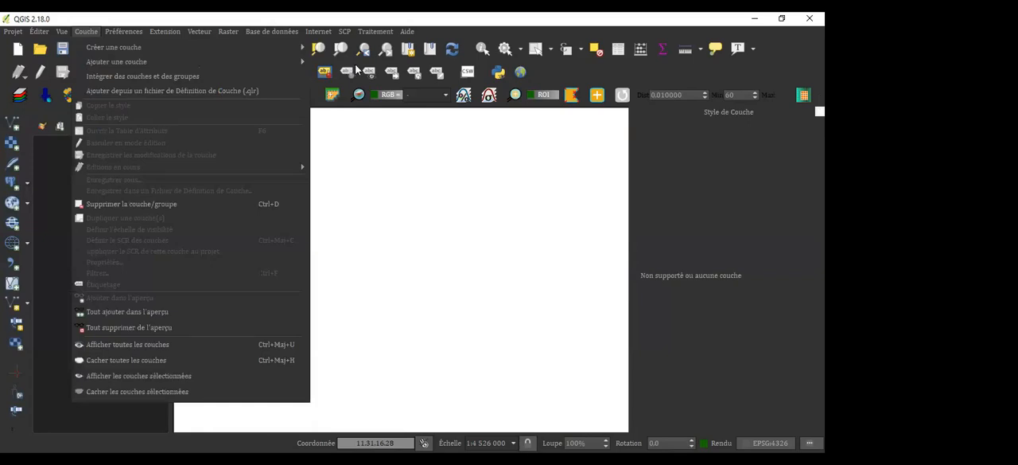
pyautogui.press('Down')
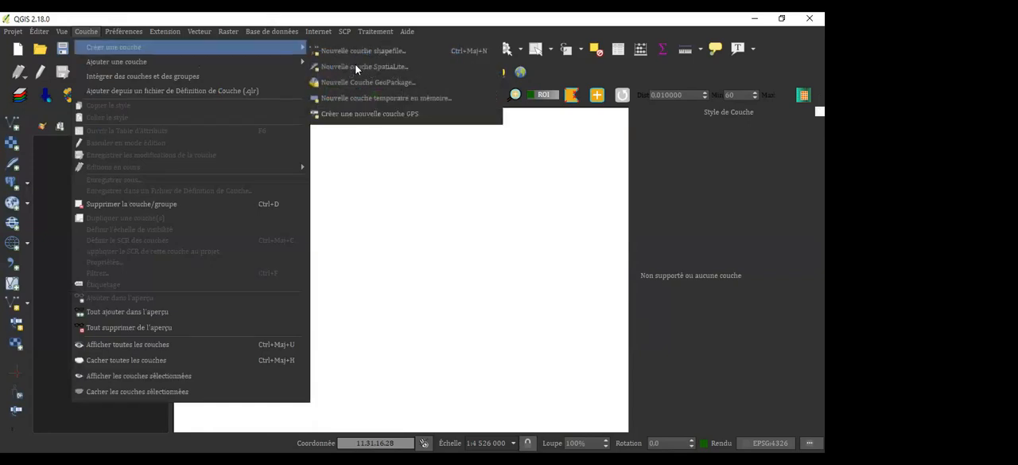
pyautogui.press('Down')
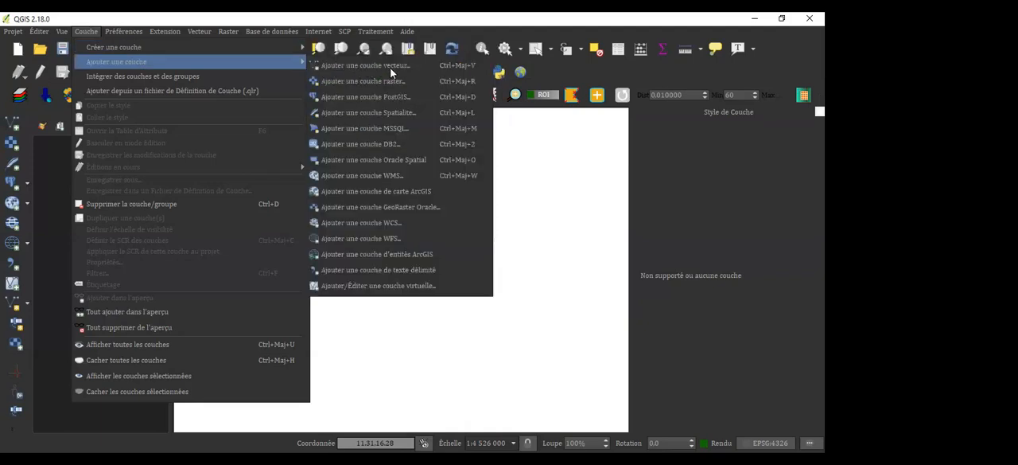
pyautogui.press('Right')
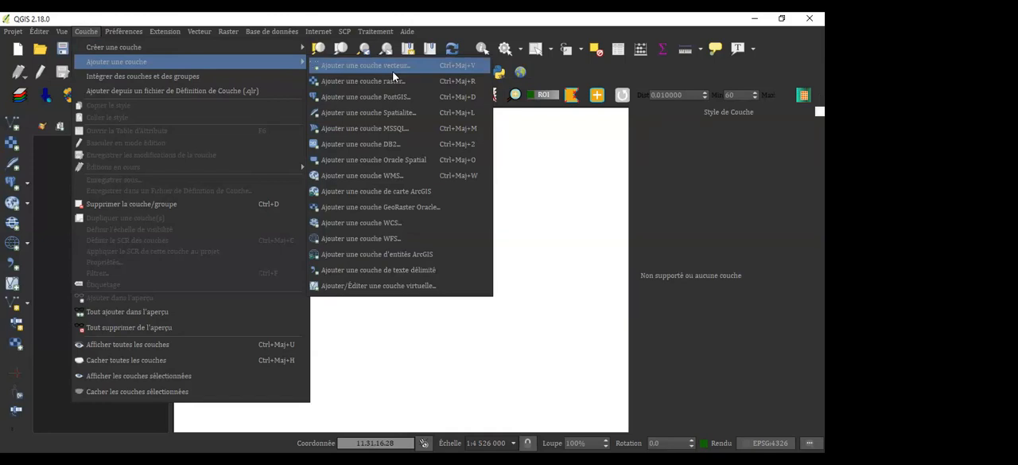
pyautogui.press('Down')
pyautogui.press('Down')
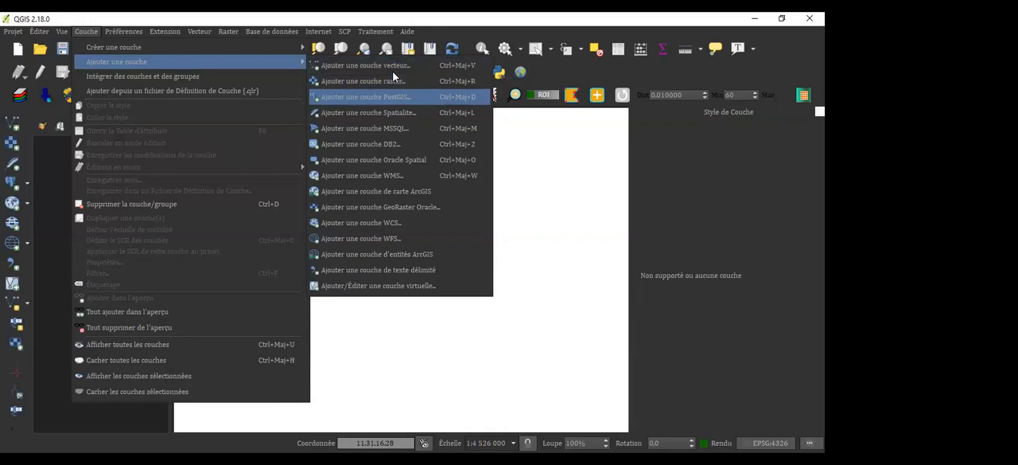
pyautogui.press('Down')
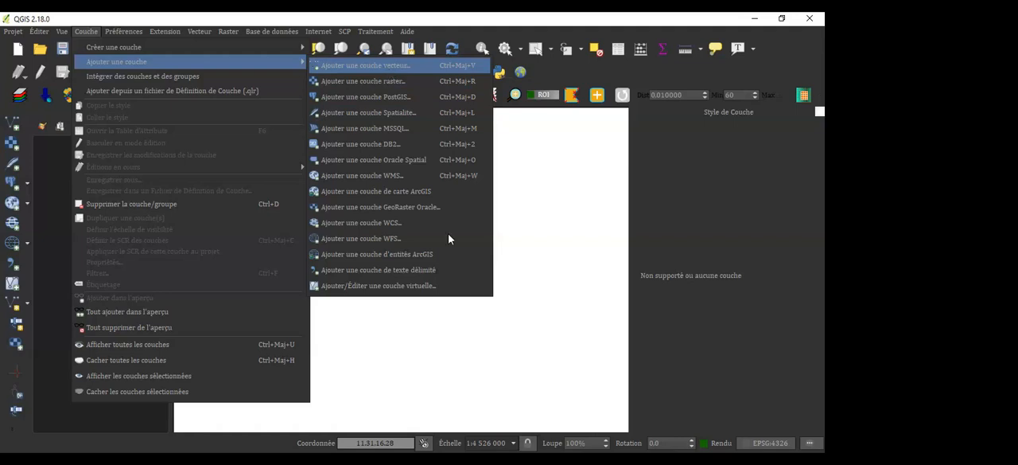
pyautogui.press('Return')
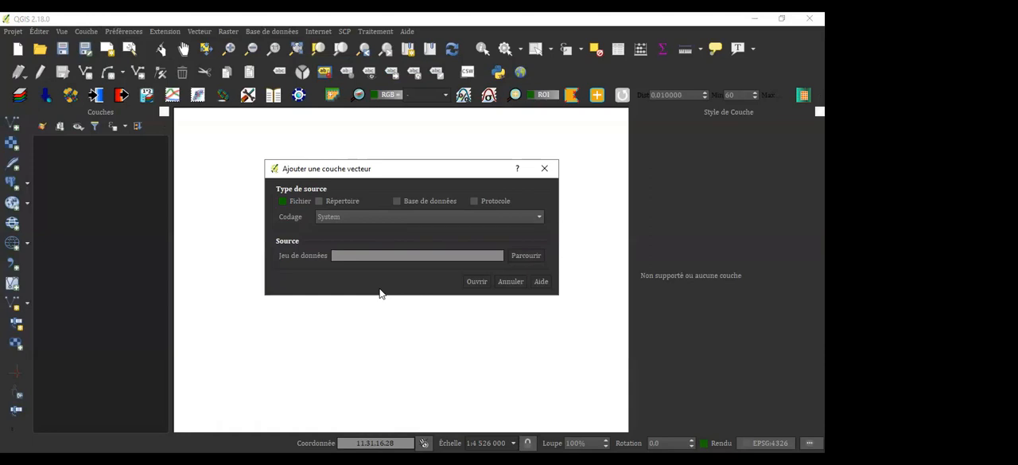
pyautogui.moveTo(405, 173); pyautogui.dragTo(347, 149)
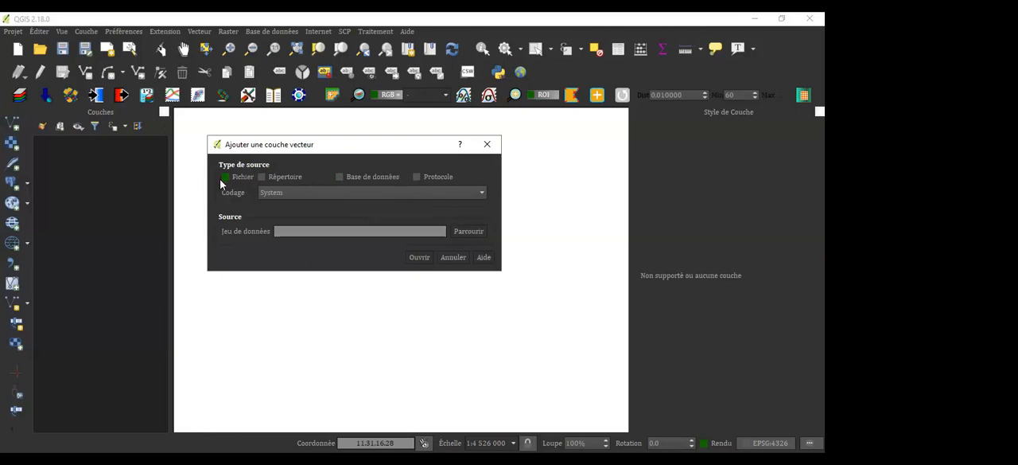
# Review the database types offered for a database source, and set the source type back to Fichier
pyautogui.click(340, 176)
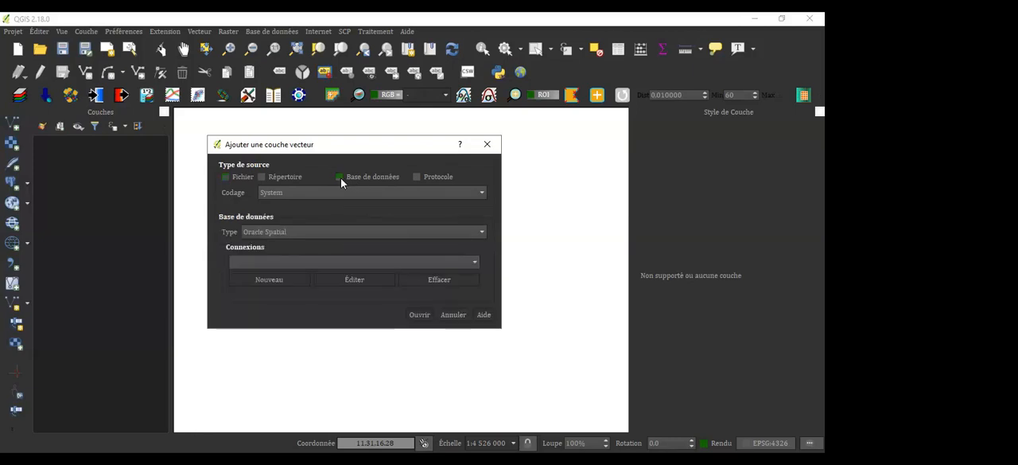
pyautogui.click(480, 232)
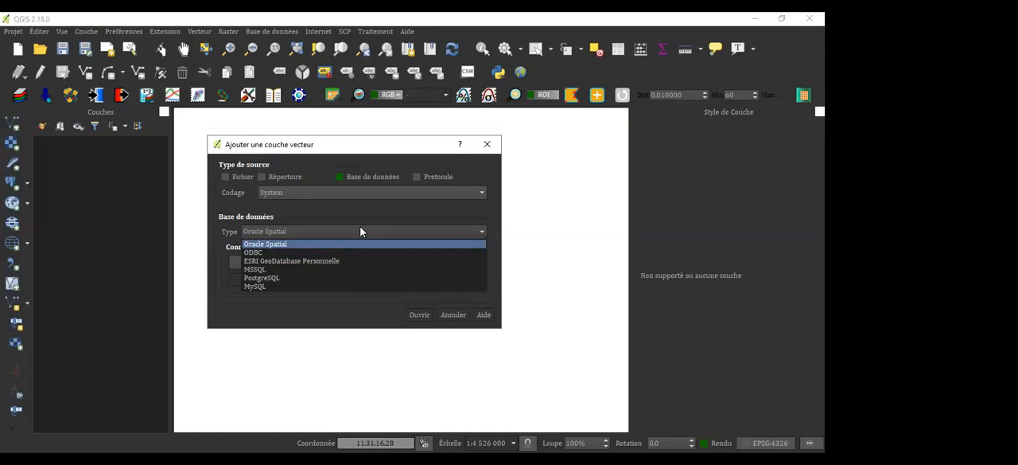
pyautogui.click(244, 178)
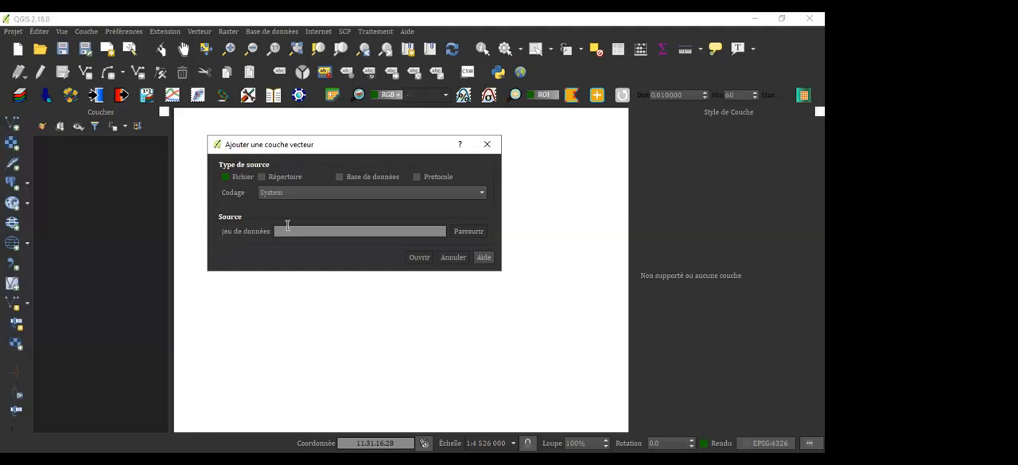
# Browse for the dataset in Windows (C:) > Données personnelles > BD SIGSD > Données vecteurs > Données pour test pratique
pyautogui.click(472, 233)
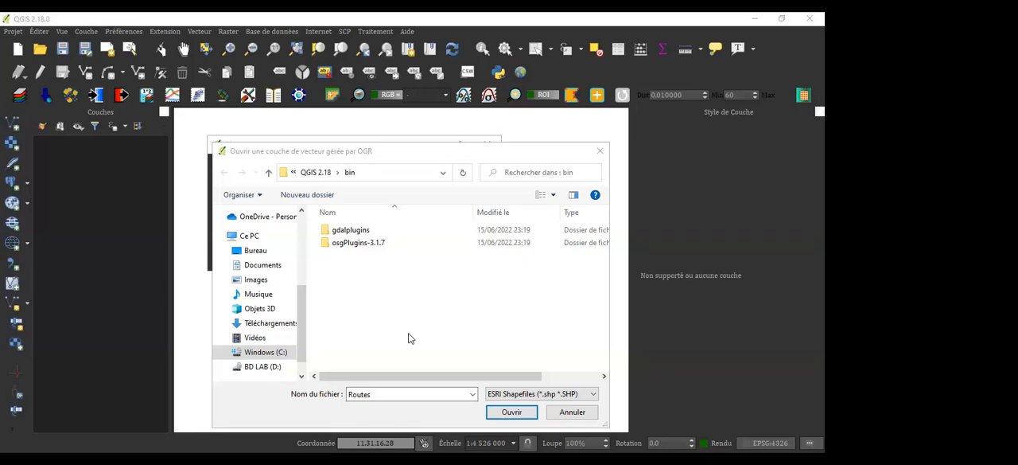
pyautogui.click(266, 351)
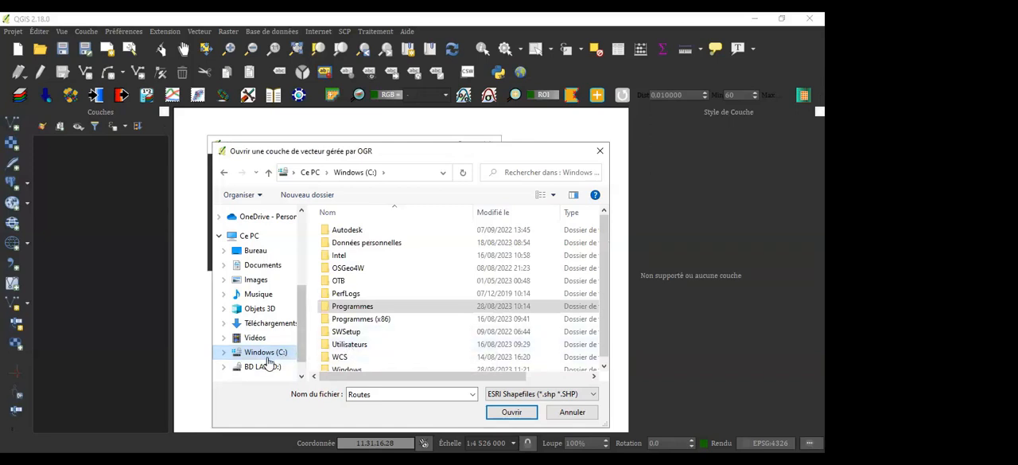
pyautogui.doubleClick(403, 244)
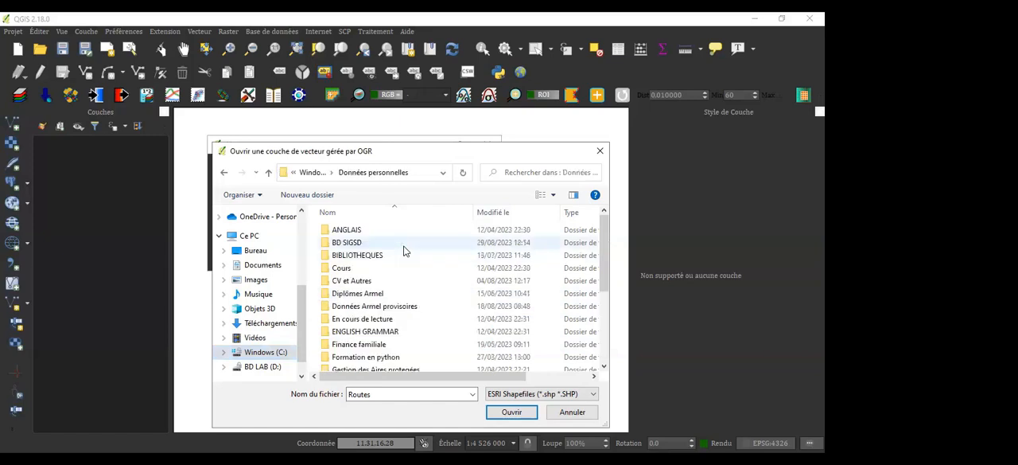
pyautogui.doubleClick(370, 244)
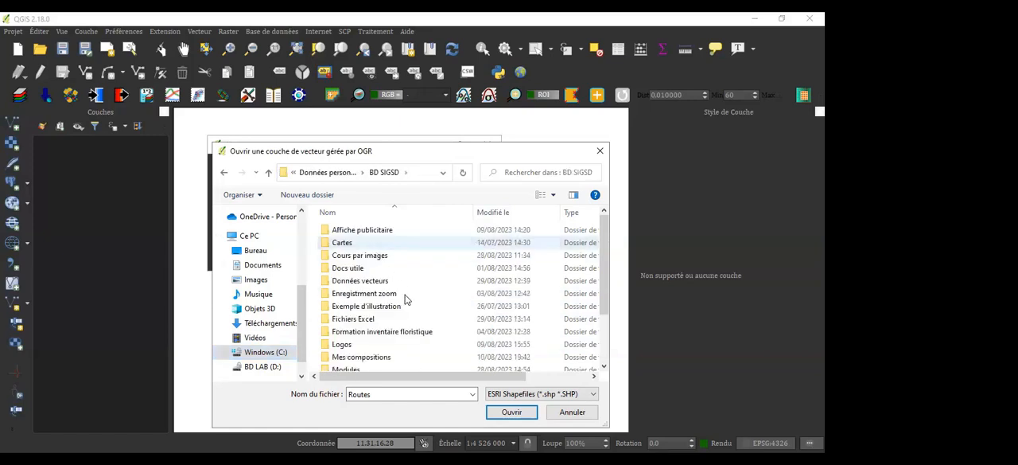
pyautogui.doubleClick(362, 282)
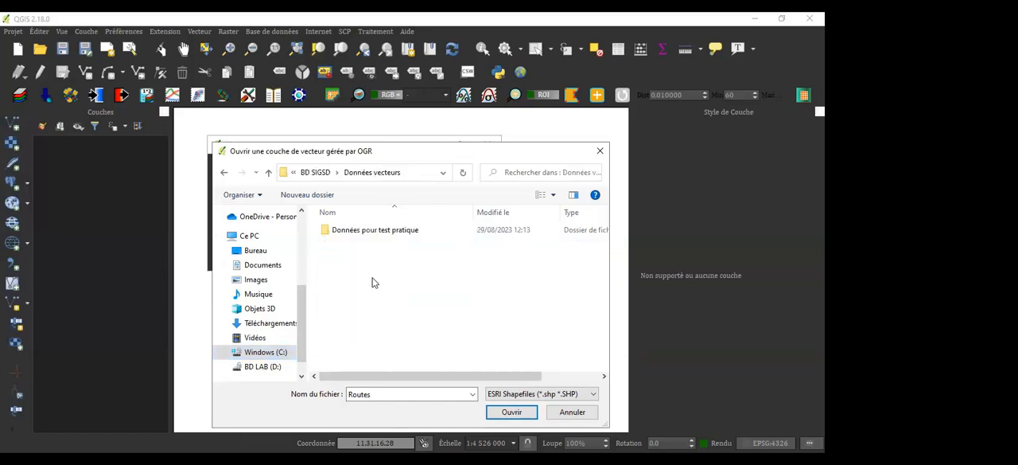
pyautogui.doubleClick(396, 235)
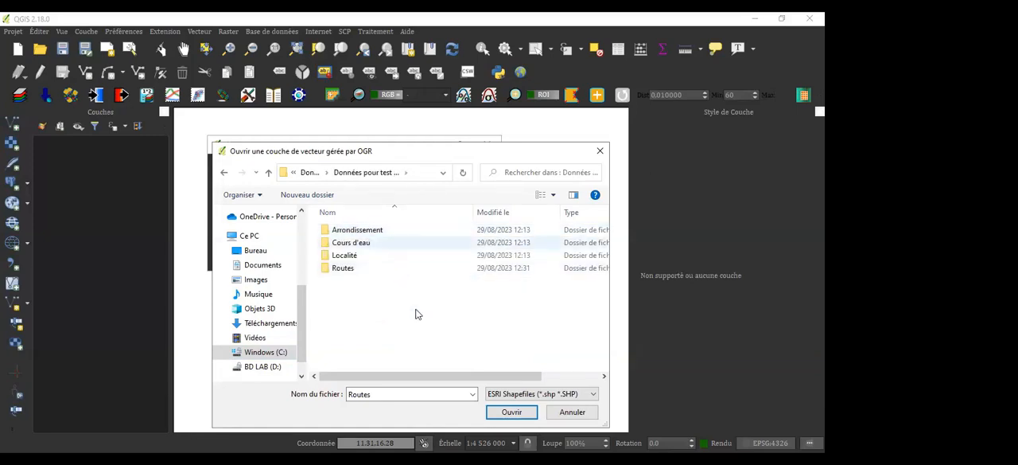
# Load the Arrondissements du Tchad shapefile from the Arrondissement folder as a vector layer
pyautogui.moveTo(371, 307); pyautogui.dragTo(310, 222)
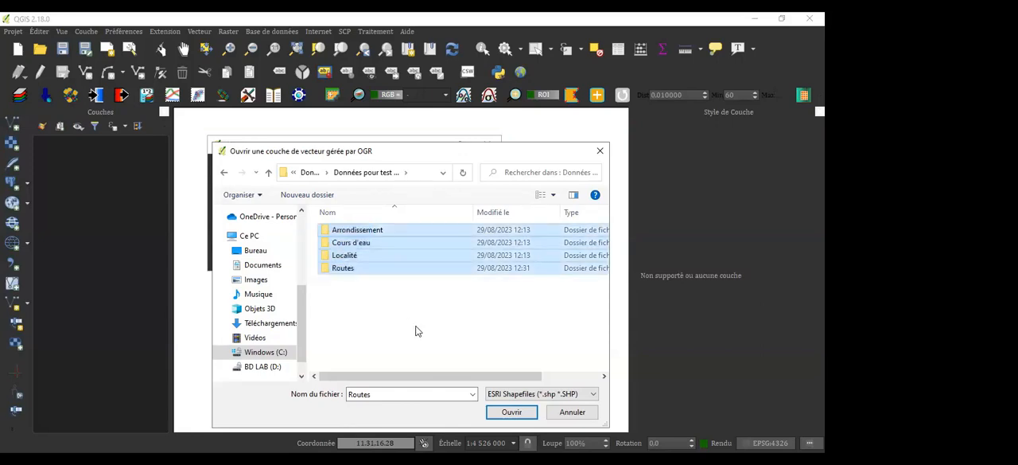
pyautogui.click(360, 233)
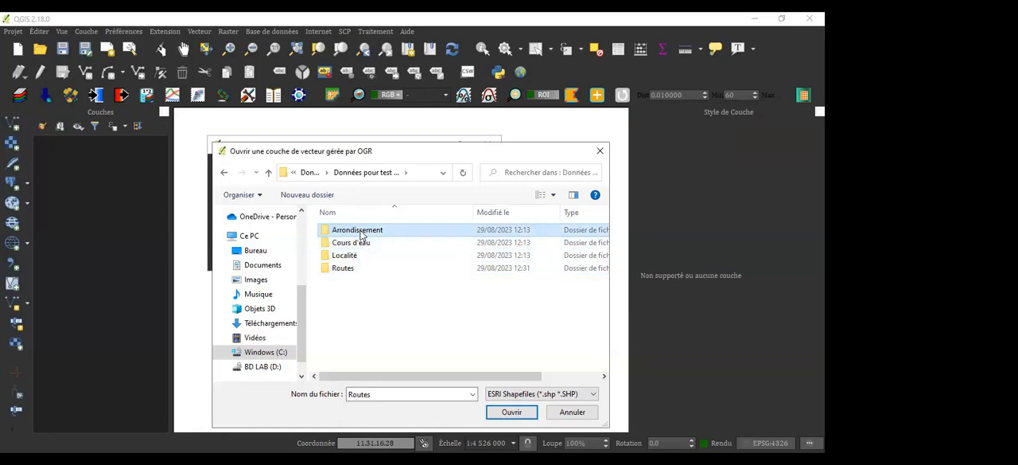
pyautogui.doubleClick(360, 231)
pyautogui.moveTo(477, 374)
pyautogui.mouseDown()
pyautogui.moveTo(570, 375)
pyautogui.moveTo(488, 376)
pyautogui.mouseUp()
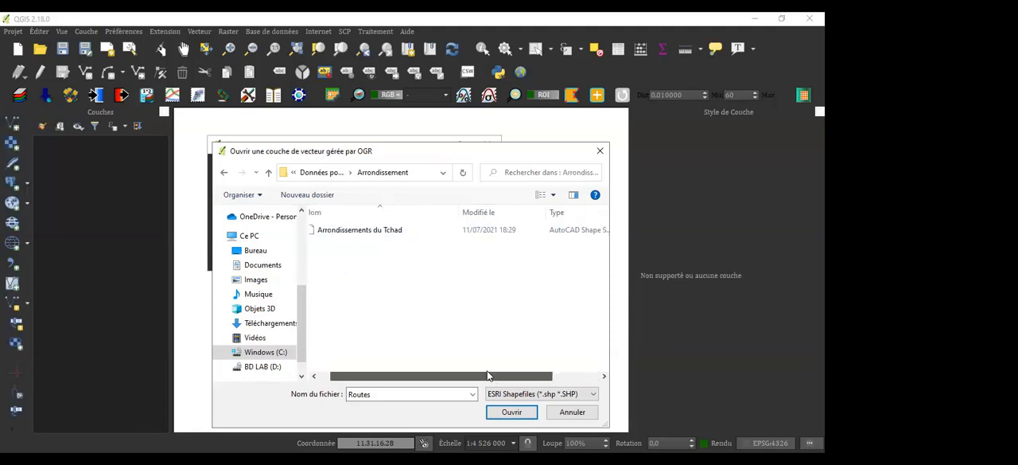
pyautogui.click(373, 231)
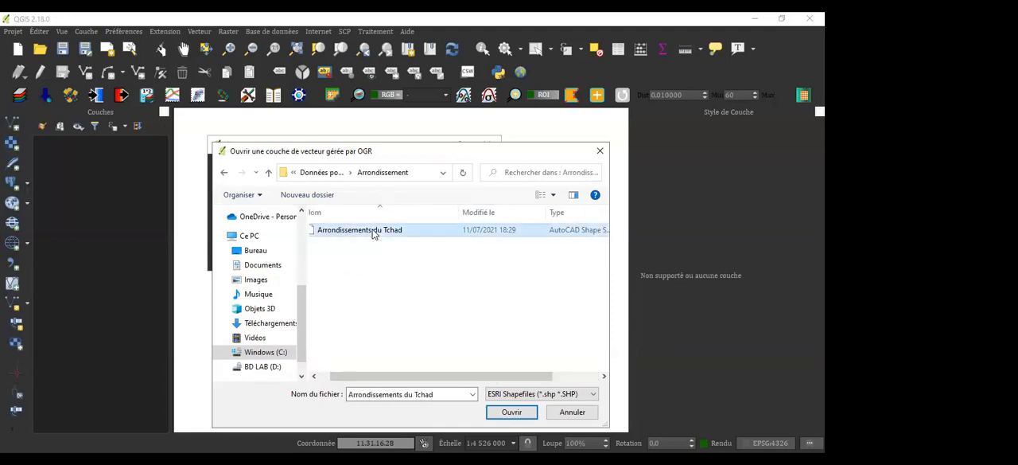
pyautogui.doubleClick(373, 232)
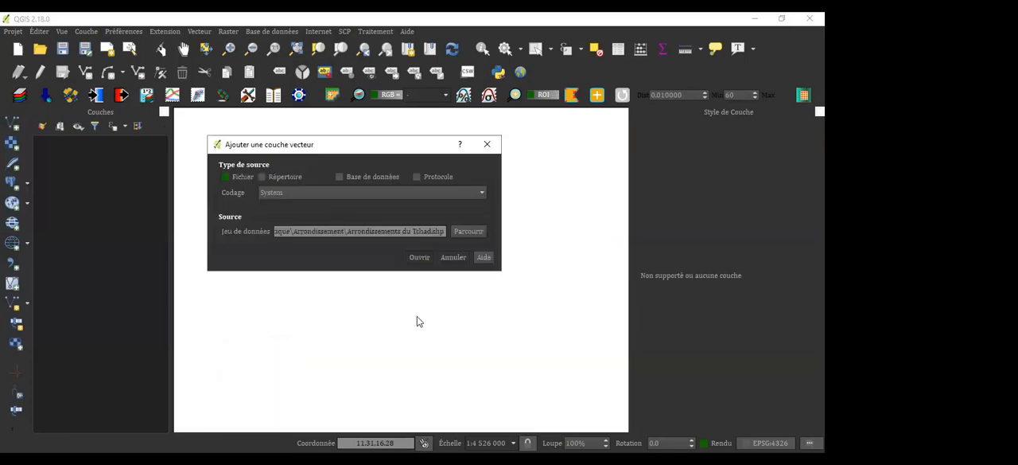
pyautogui.click(419, 257)
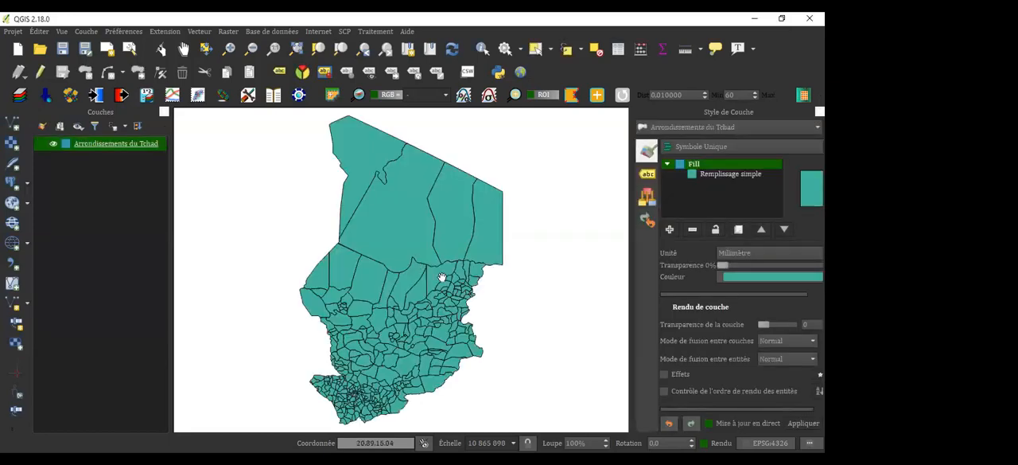
pyautogui.scroll(1, 443, 276)
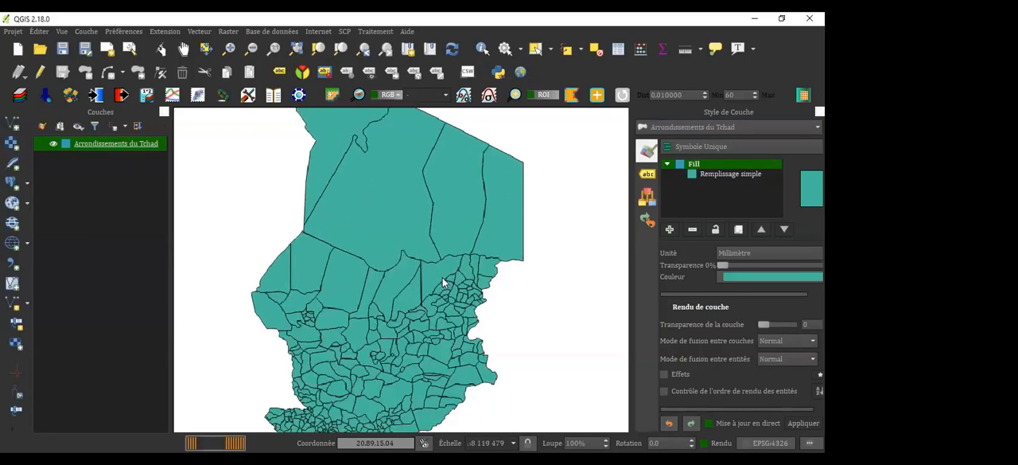
pyautogui.scroll(1, 389, 216)
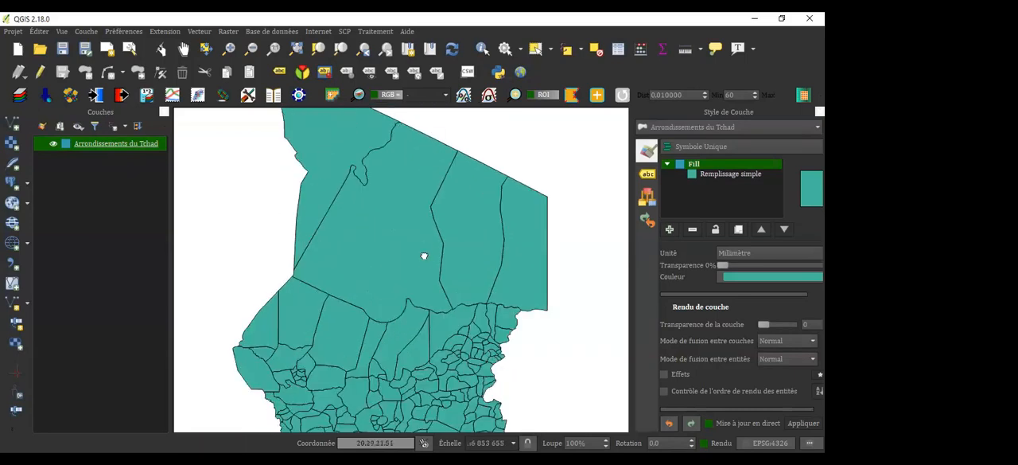
pyautogui.scroll(-4, 440, 203)
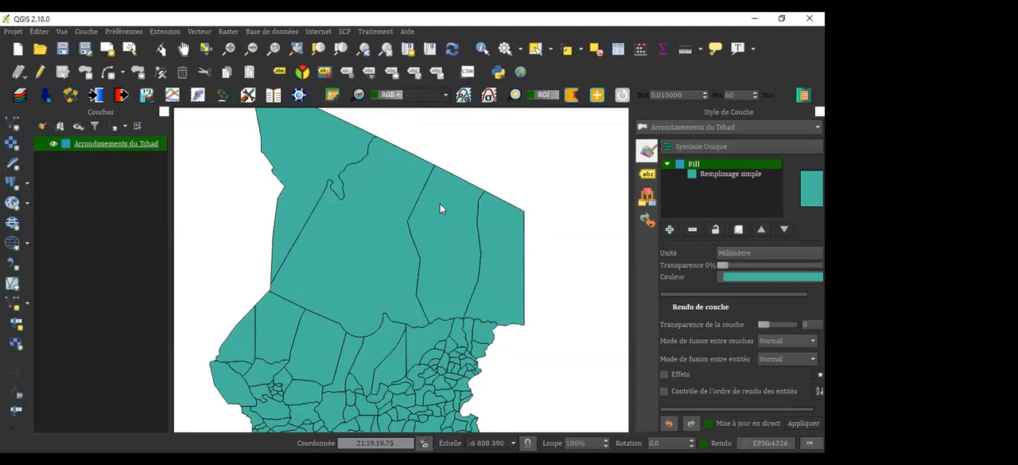
pyautogui.moveTo(422, 251); pyautogui.dragTo(439, 201)
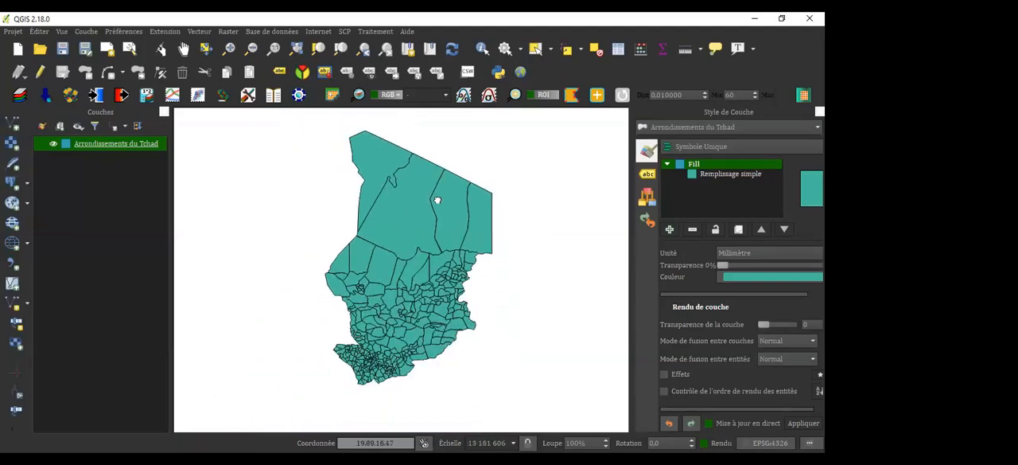
pyautogui.moveTo(432, 237); pyautogui.dragTo(430, 283)
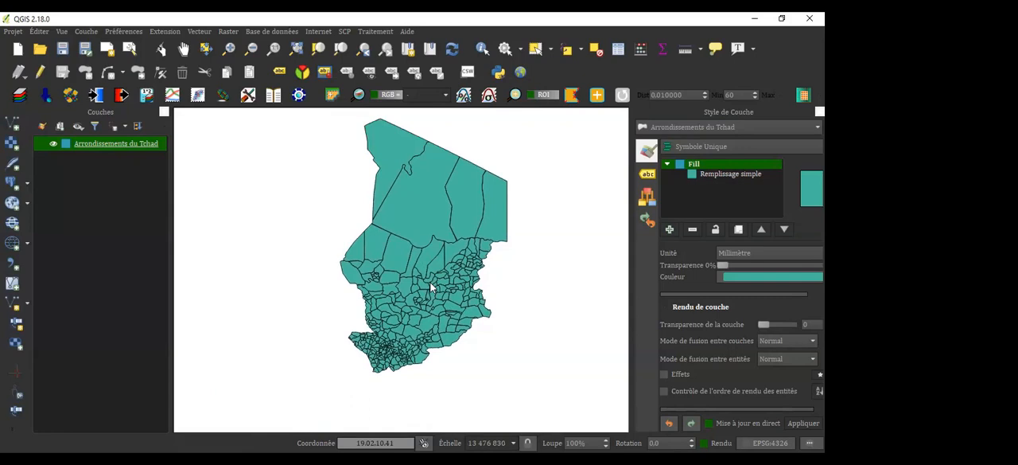
# Load the TD_2017-12-21_WGS84_hydrography_natural_lines_rivers shapefile from the Cours d'eau folder as a vector layer
pyautogui.moveTo(420, 255); pyautogui.dragTo(422, 288)
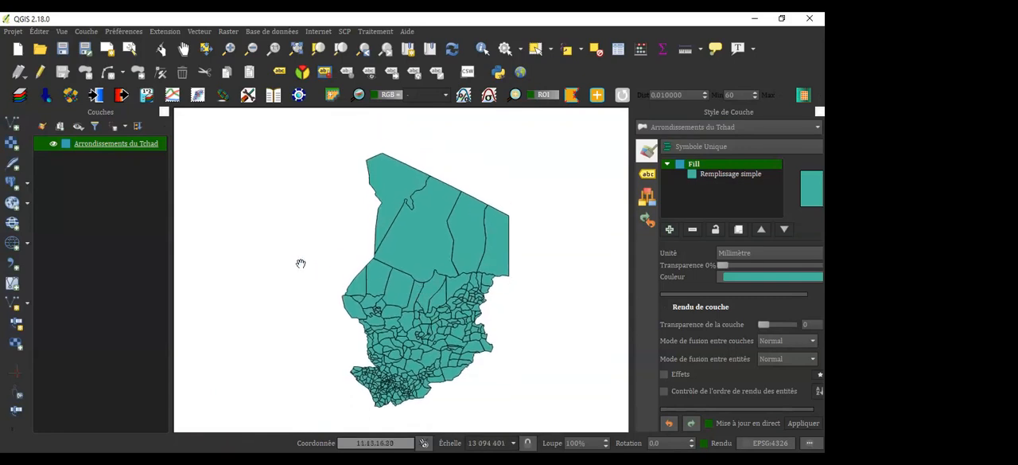
pyautogui.click(19, 126)
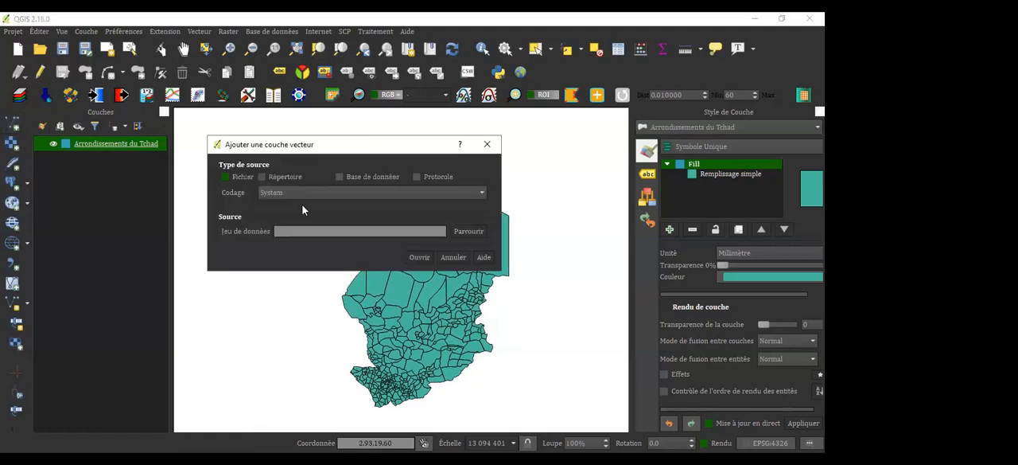
pyautogui.click(475, 233)
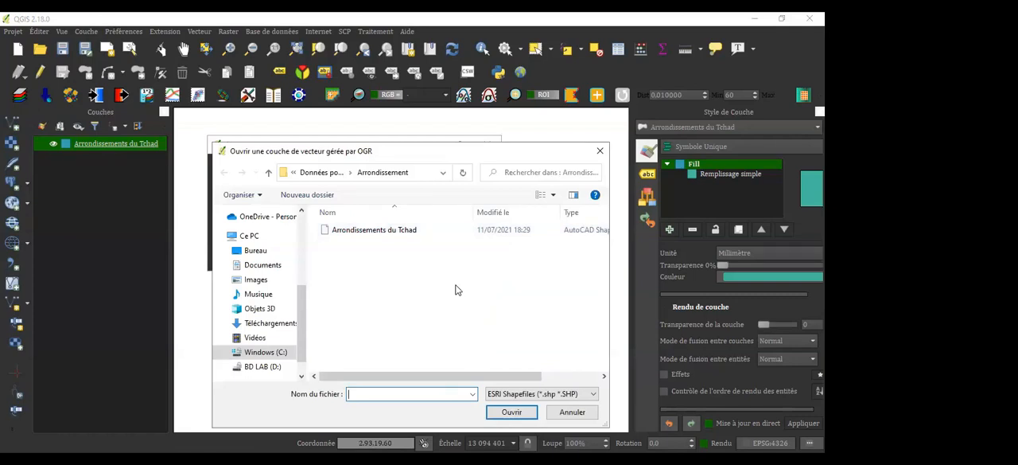
pyautogui.click(314, 174)
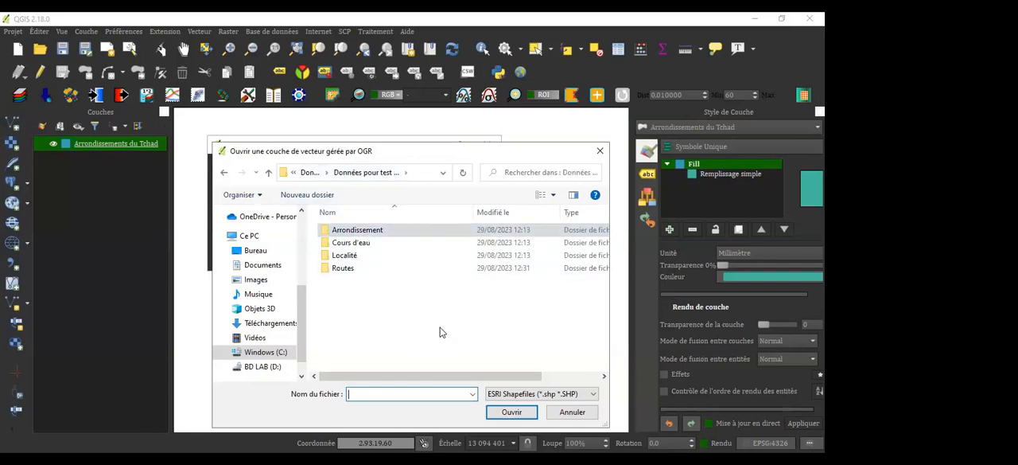
pyautogui.doubleClick(366, 243)
pyautogui.doubleClick(390, 230)
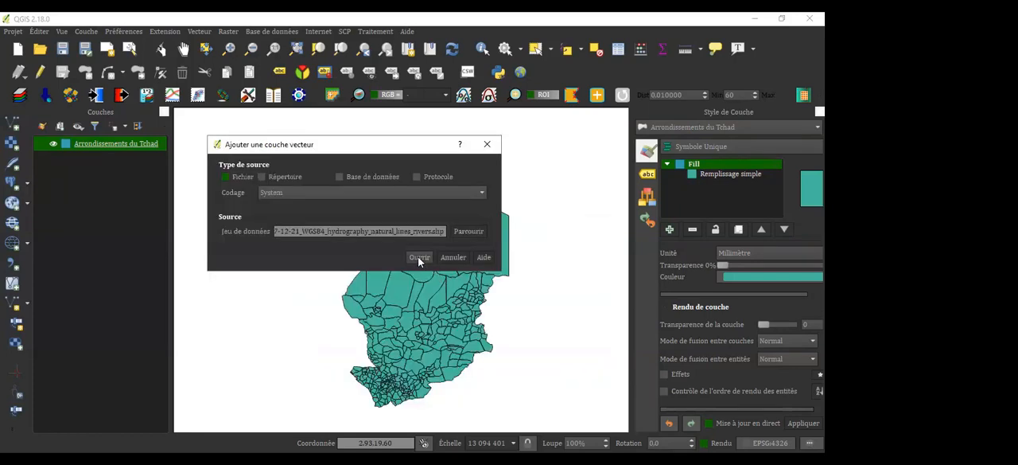
pyautogui.click(418, 256)
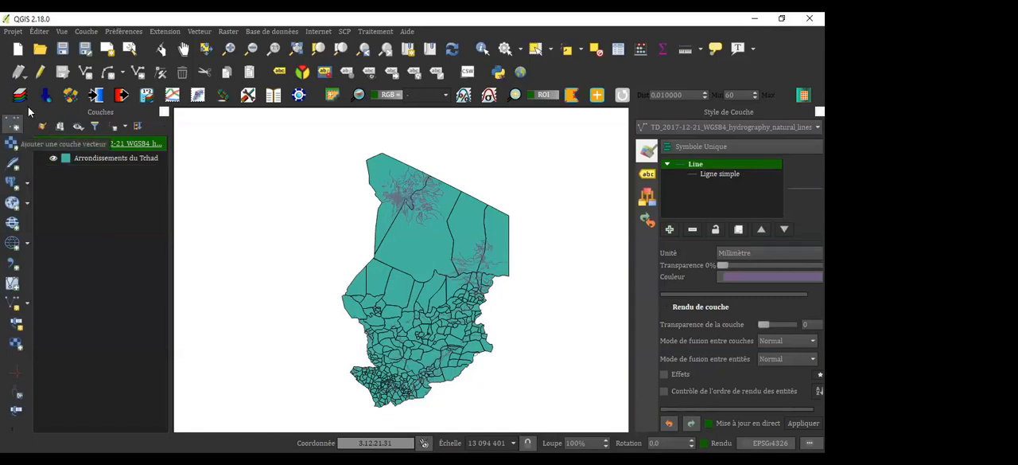
# Load the TD_2017-12-21_WGS84_toponymy_points_toponymy shapefile from the Localité folder as another vector layer
pyautogui.click(81, 30)
pyautogui.moveTo(197, 49)
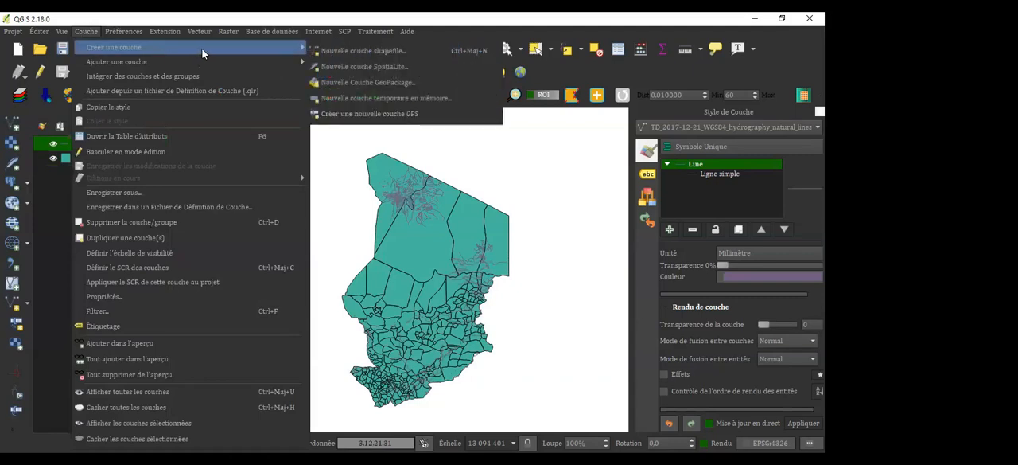
pyautogui.moveTo(215, 63)
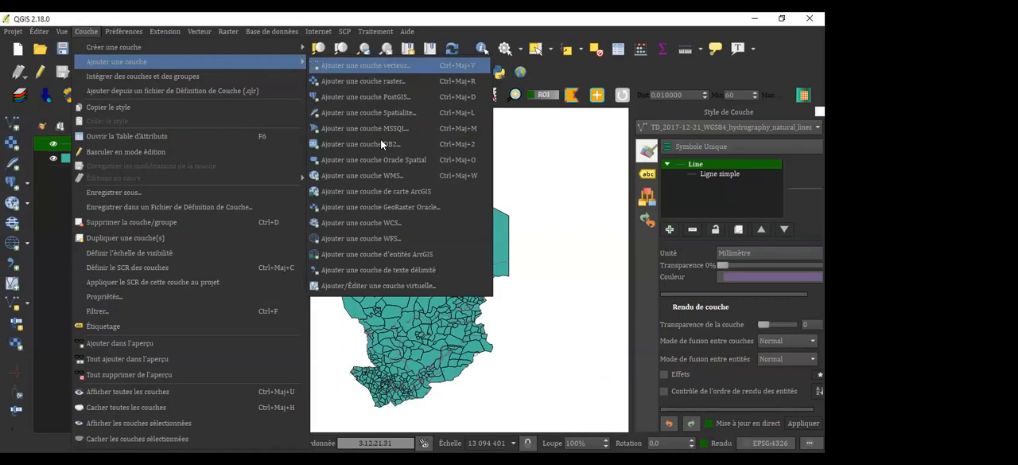
pyautogui.click(365, 65)
pyautogui.click(469, 229)
pyautogui.click(321, 172)
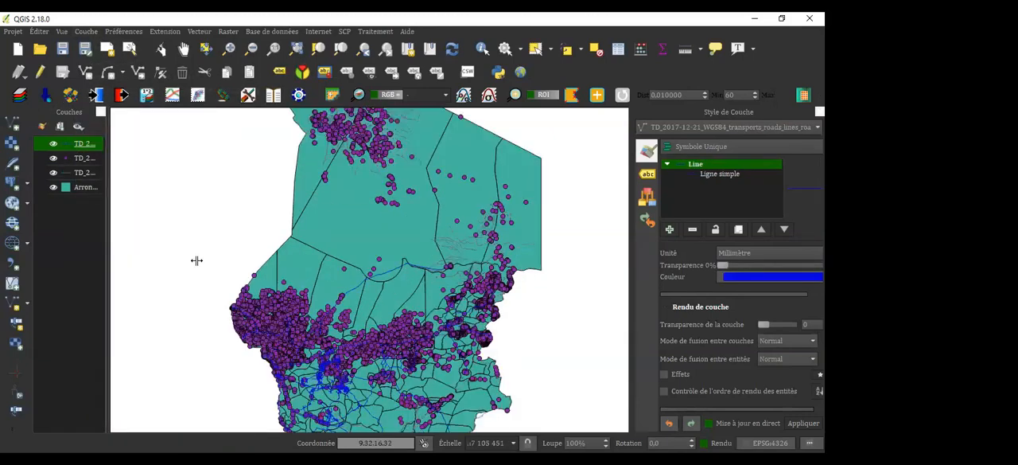
# Widen the layer list to fit the long layer names, and select the transports roads lines layer
pyautogui.moveTo(108, 260); pyautogui.dragTo(196, 260)
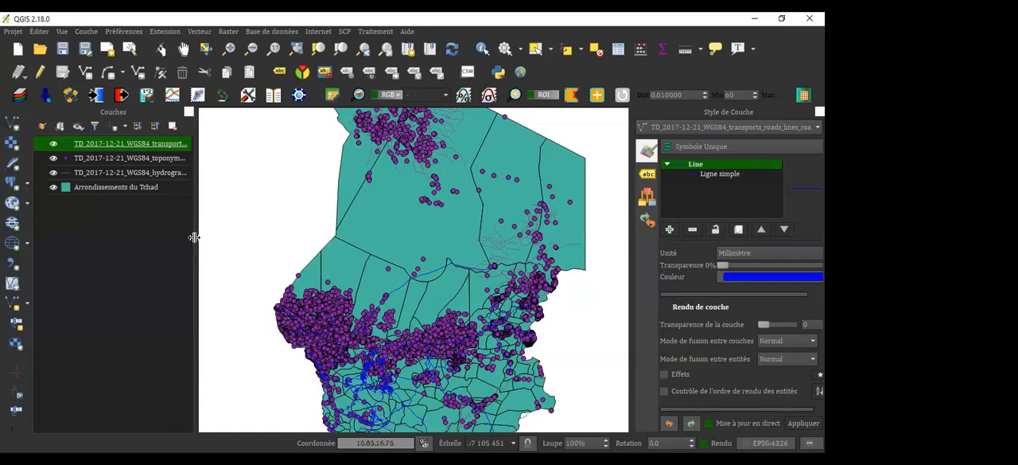
pyautogui.moveTo(226, 237); pyautogui.dragTo(257, 244)
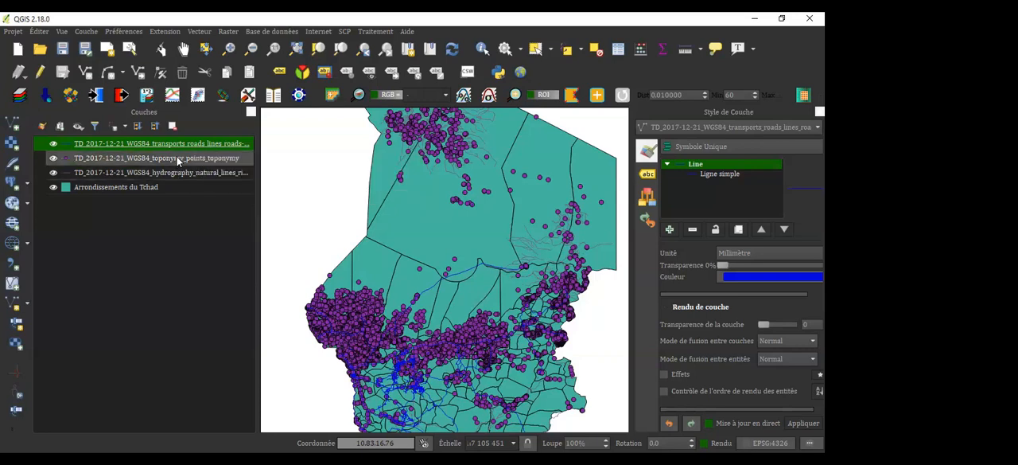
pyautogui.click(220, 156)
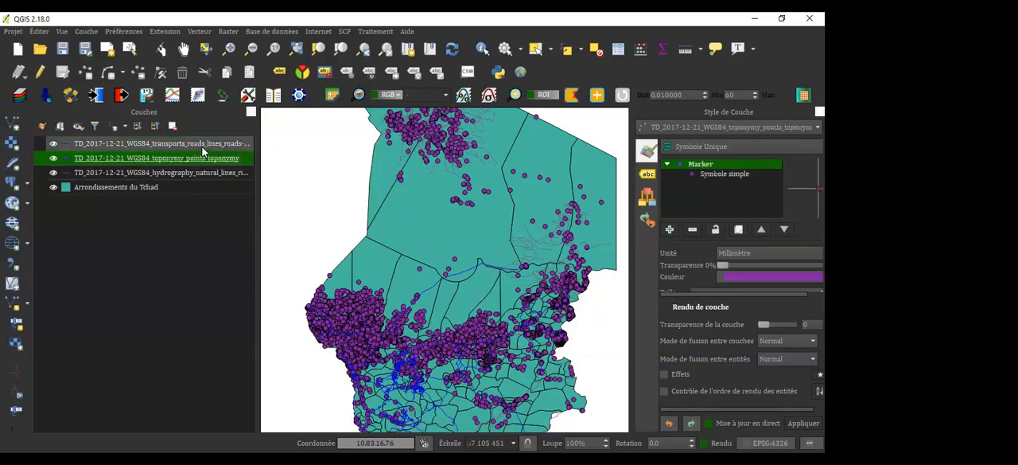
pyautogui.click(204, 148)
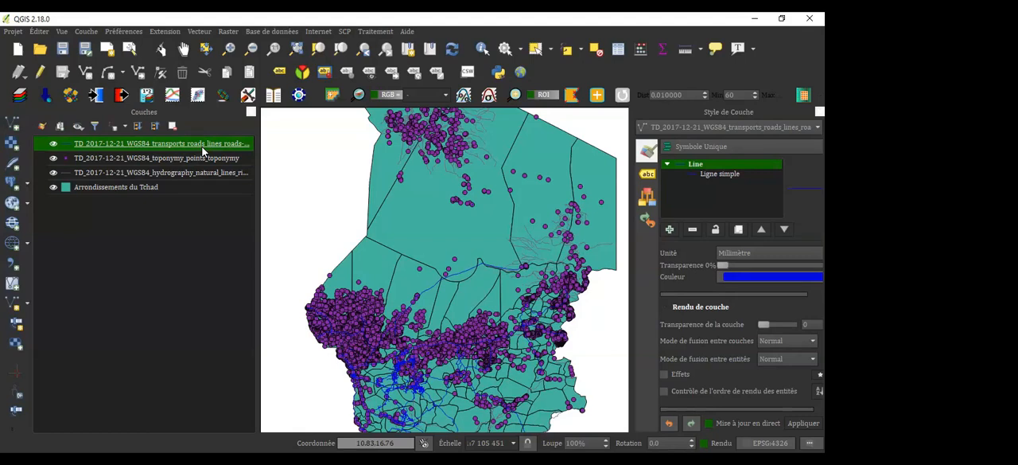
# Open the attribute table of the transports roads lines layer and turn on its editing mode
pyautogui.rightClick(216, 144)
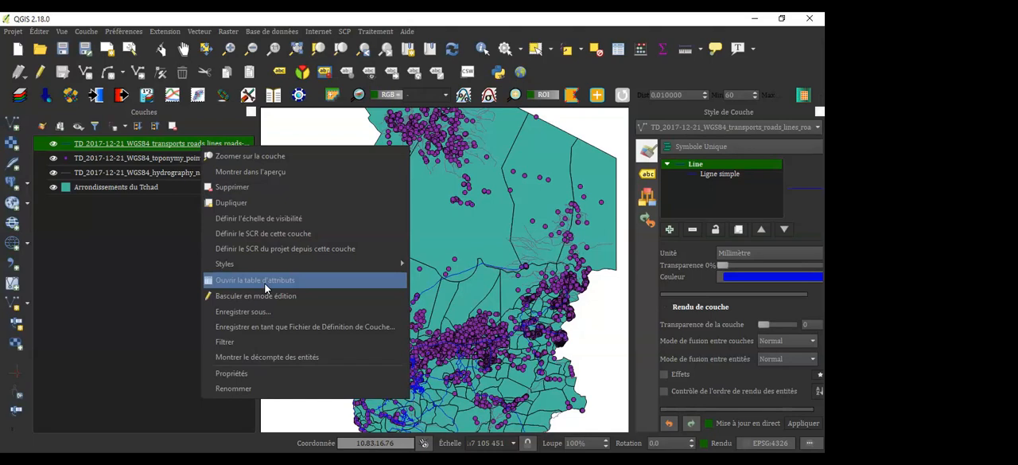
pyautogui.click(265, 287)
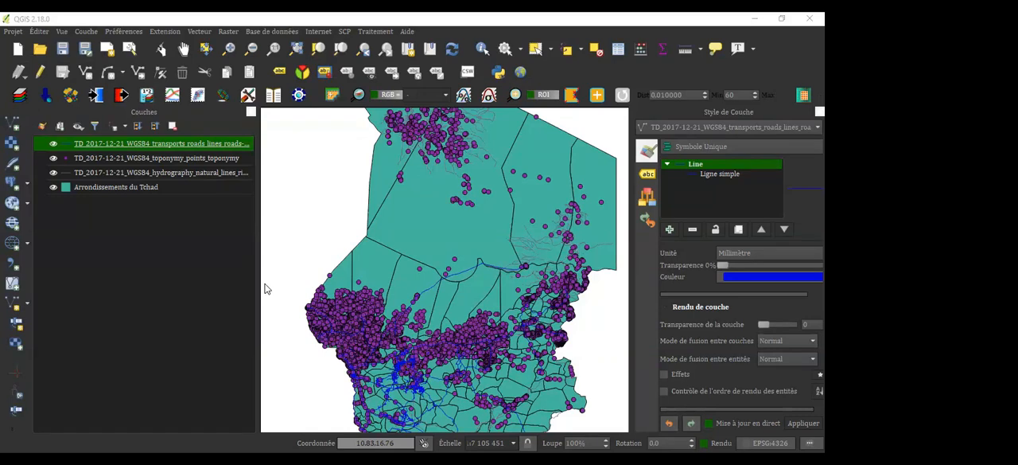
pyautogui.hotkey('ctrl', 'e')
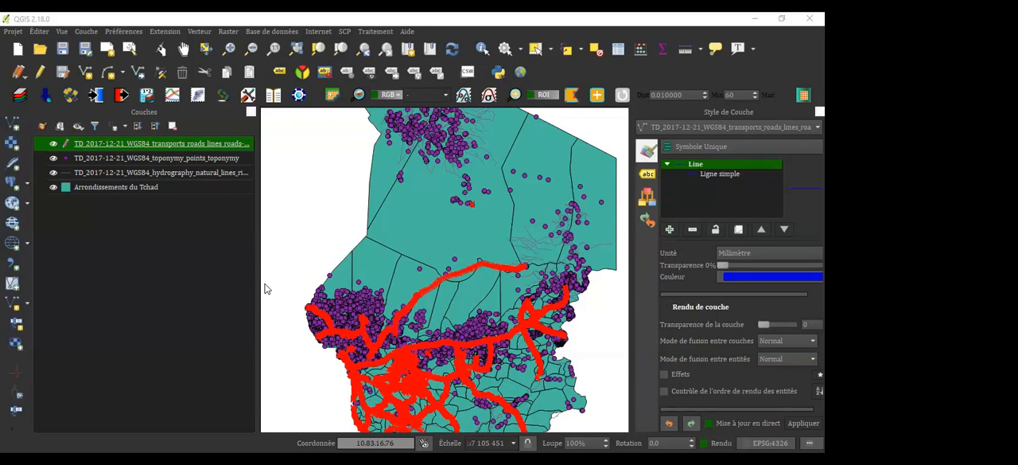
# Add a field of type Nombre entier (entier) to the roads layer, and choose dist as the field to update
pyautogui.click(409, 152)
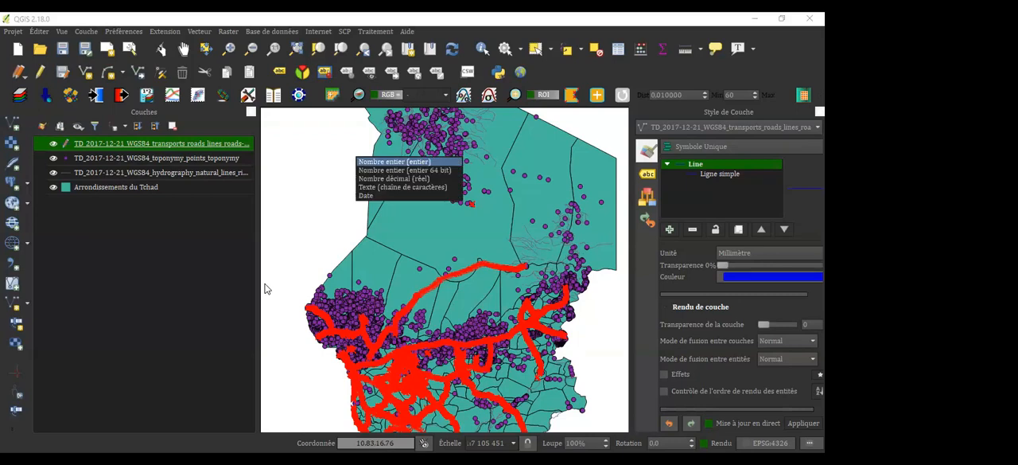
pyautogui.click(396, 161)
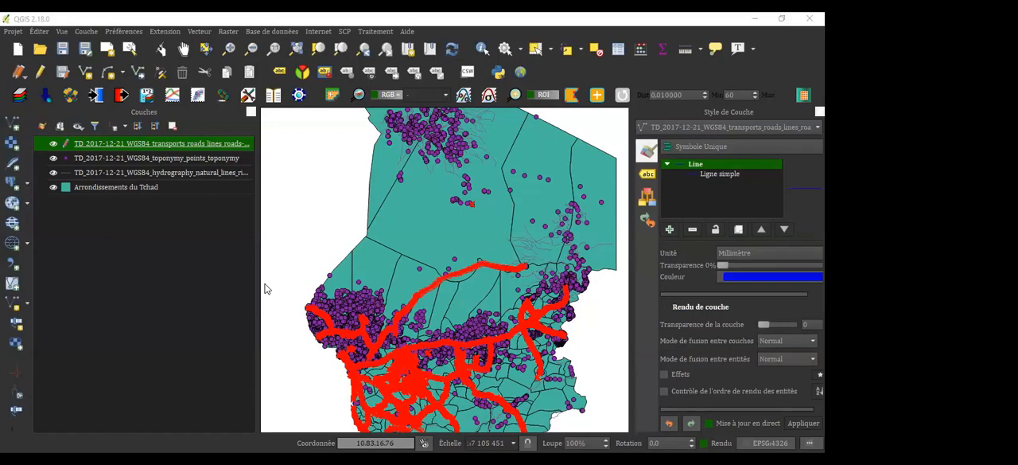
pyautogui.click(429, 102)
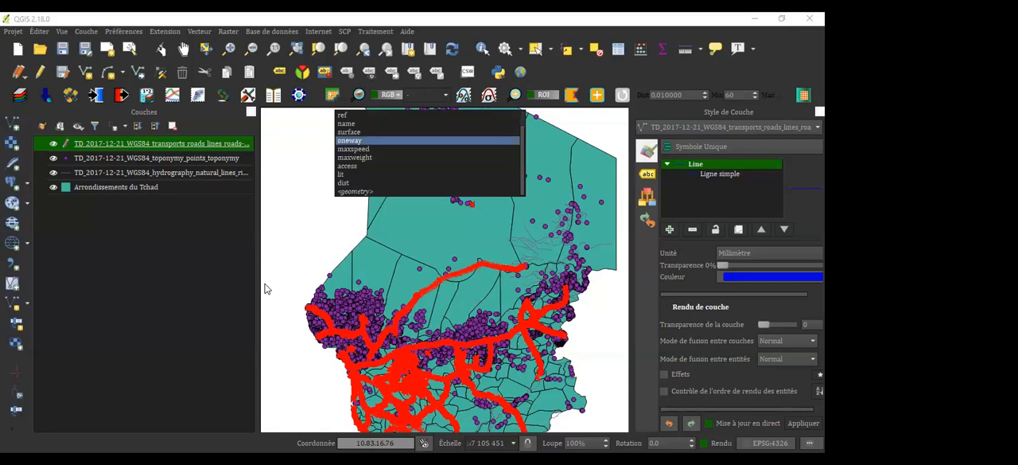
pyautogui.press('Down')
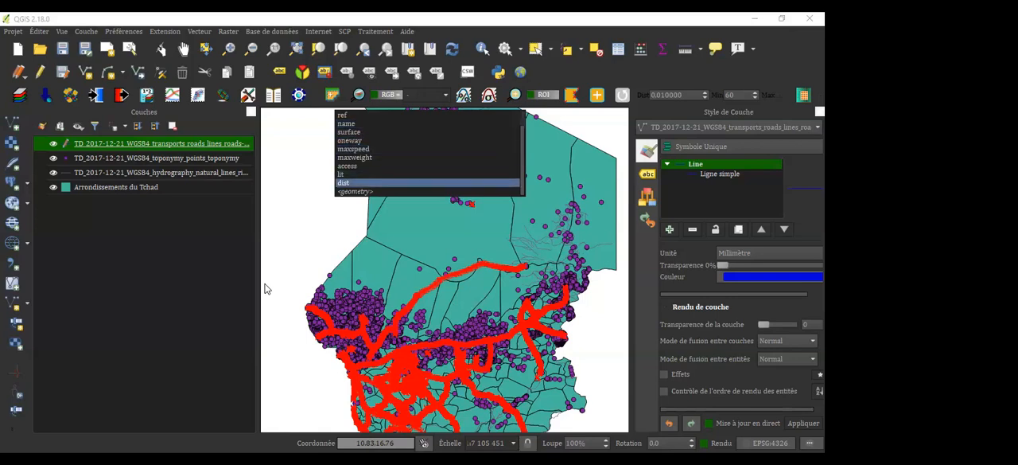
pyautogui.press('Return')
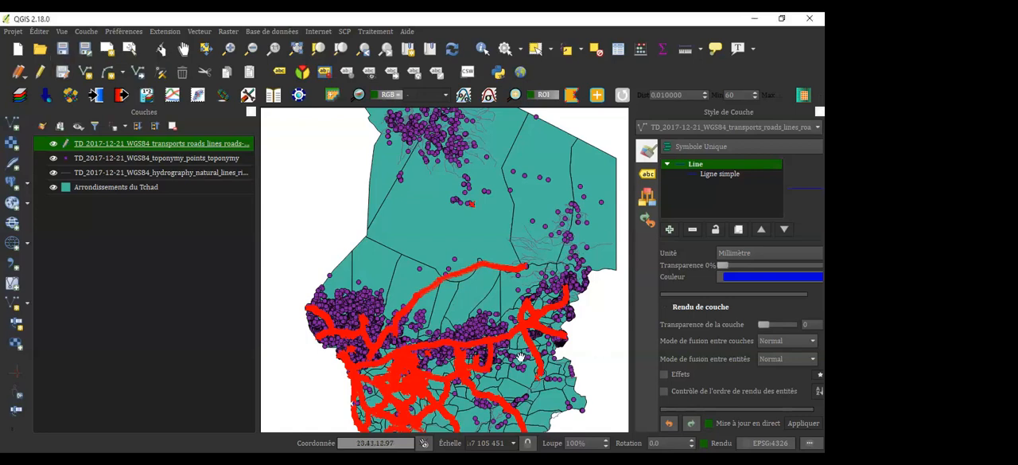
# Turn off editing mode for the transports roads lines layer
pyautogui.moveTo(474, 296); pyautogui.dragTo(453, 259)
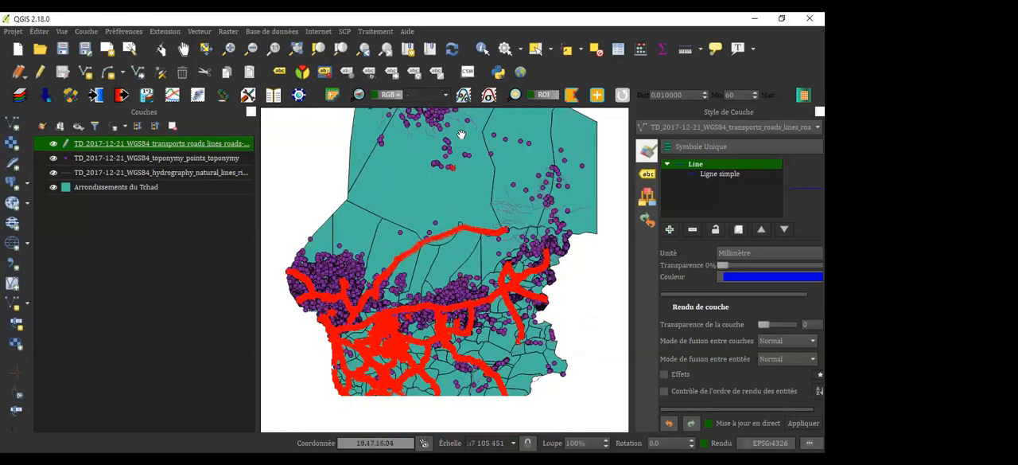
pyautogui.moveTo(496, 216); pyautogui.dragTo(463, 134)
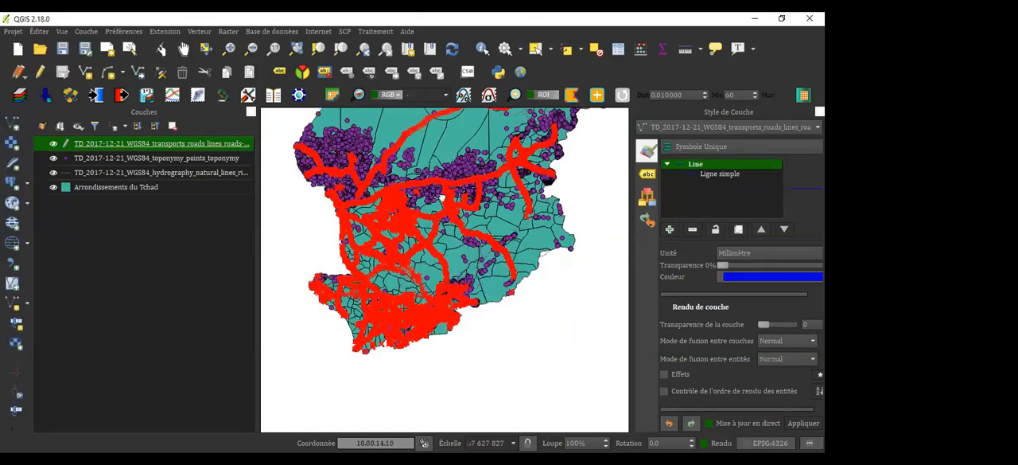
pyautogui.moveTo(442, 197); pyautogui.dragTo(429, 270)
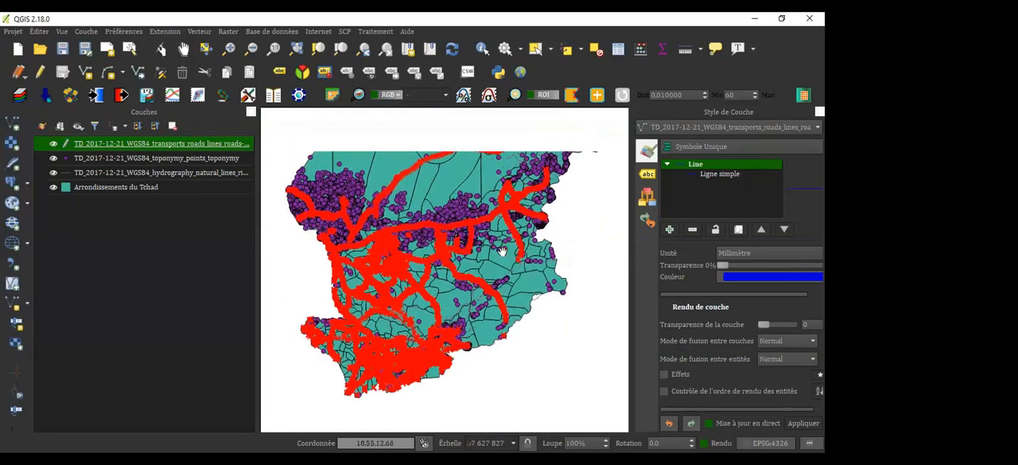
pyautogui.moveTo(475, 159); pyautogui.dragTo(442, 253)
pyautogui.moveTo(446, 280); pyautogui.dragTo(471, 159)
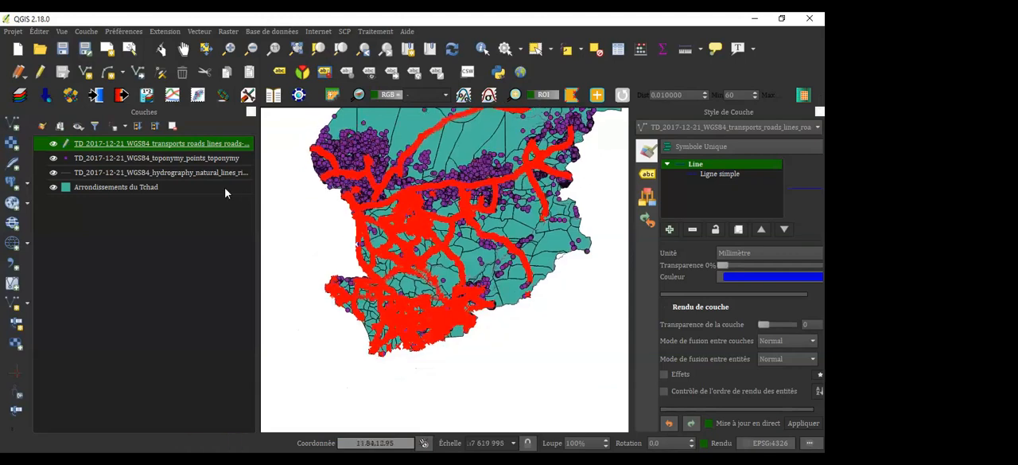
pyautogui.click(42, 73)
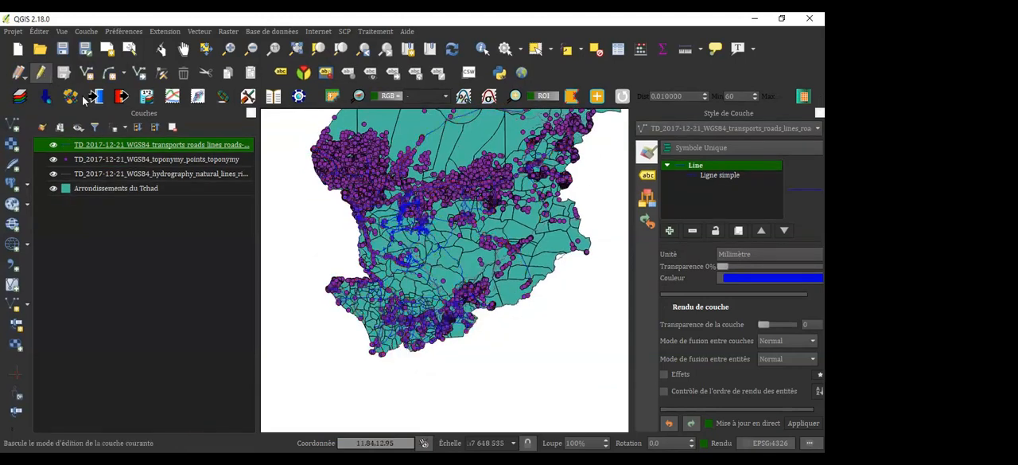
# Reorder the layers so the transports roads lines layer sits directly below the toponymy points layer
pyautogui.moveTo(471, 307); pyautogui.dragTo(469, 363)
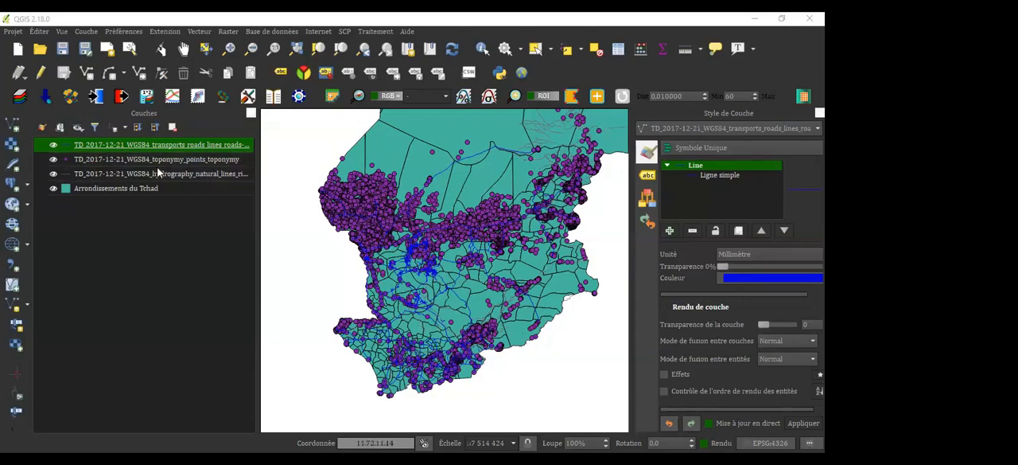
pyautogui.moveTo(158, 144); pyautogui.dragTo(158, 168)
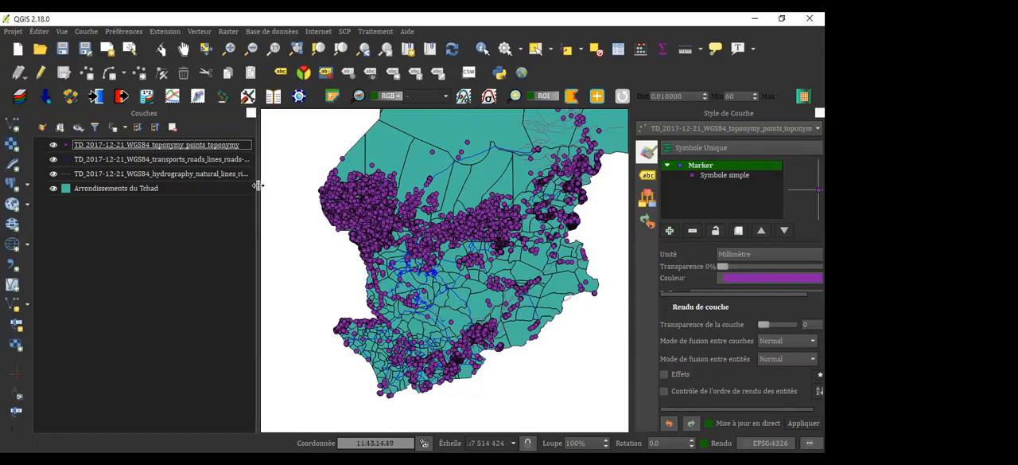
pyautogui.moveTo(259, 186); pyautogui.dragTo(255, 186)
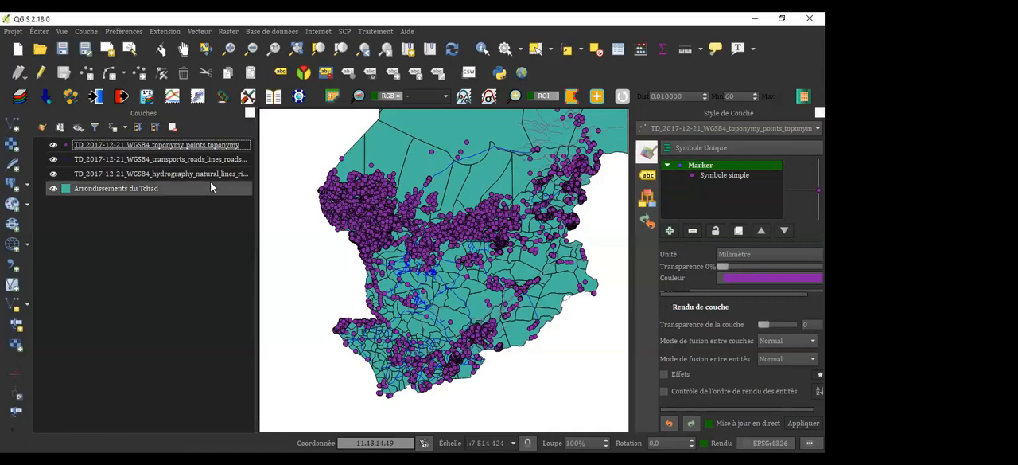
pyautogui.moveTo(422, 214)
pyautogui.mouseDown()
pyautogui.moveTo(400, 150)
pyautogui.moveTo(412, 204)
pyautogui.mouseUp()
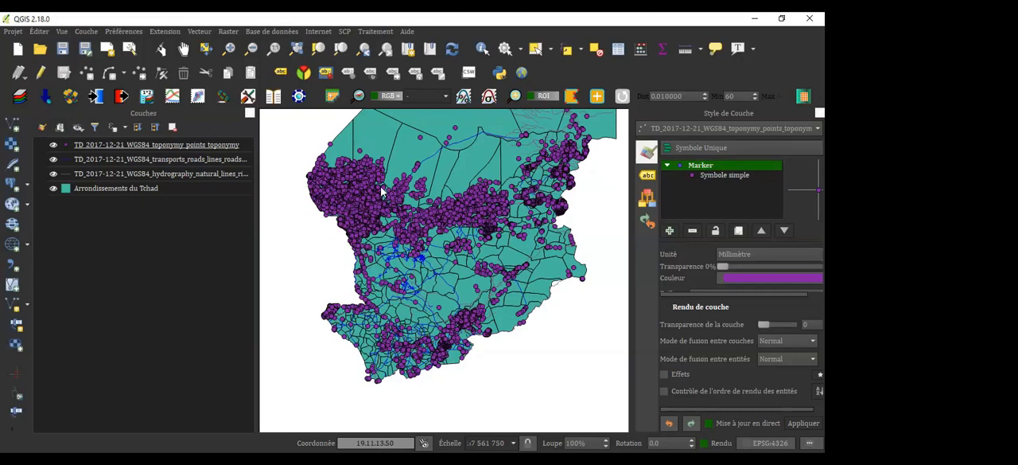
# Open the general properties of the toponymy points layer
pyautogui.doubleClick(188, 146)
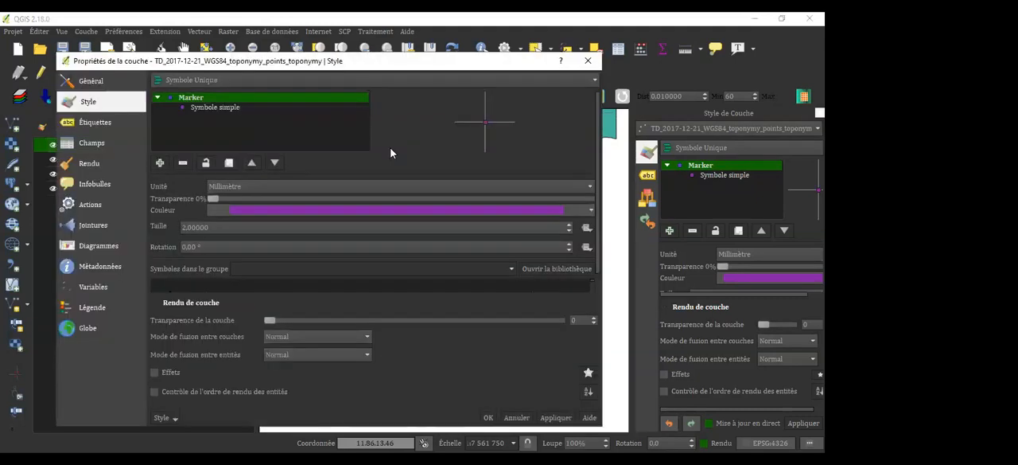
pyautogui.click(588, 61)
pyautogui.click(91, 81)
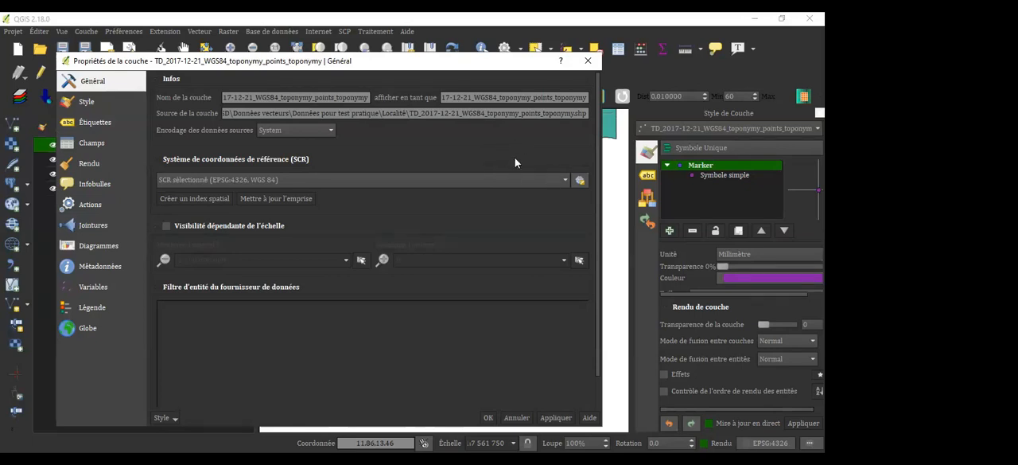
# Review the coordinate reference systems available for the toponymy points layer, and close the selector without changing the choice
pyautogui.click(580, 180)
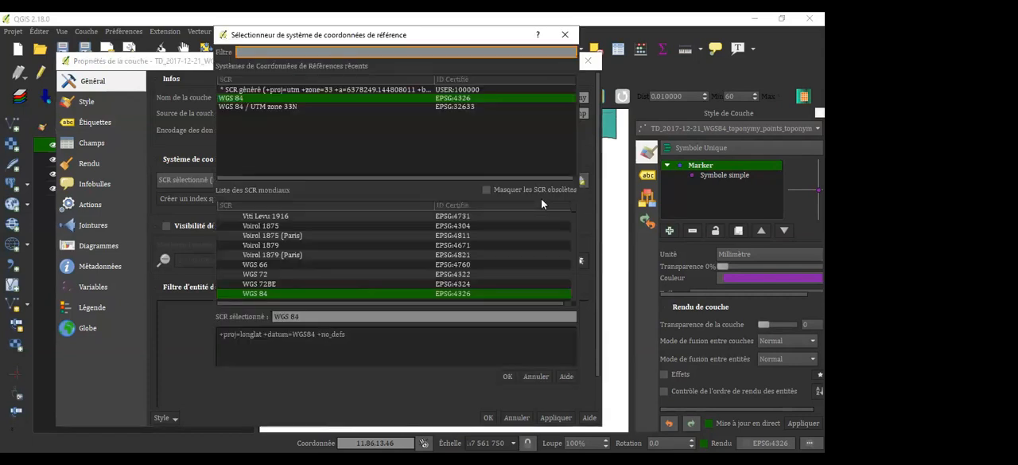
pyautogui.click(424, 22)
pyautogui.click(411, 35)
pyautogui.moveTo(411, 38); pyautogui.dragTo(297, 38)
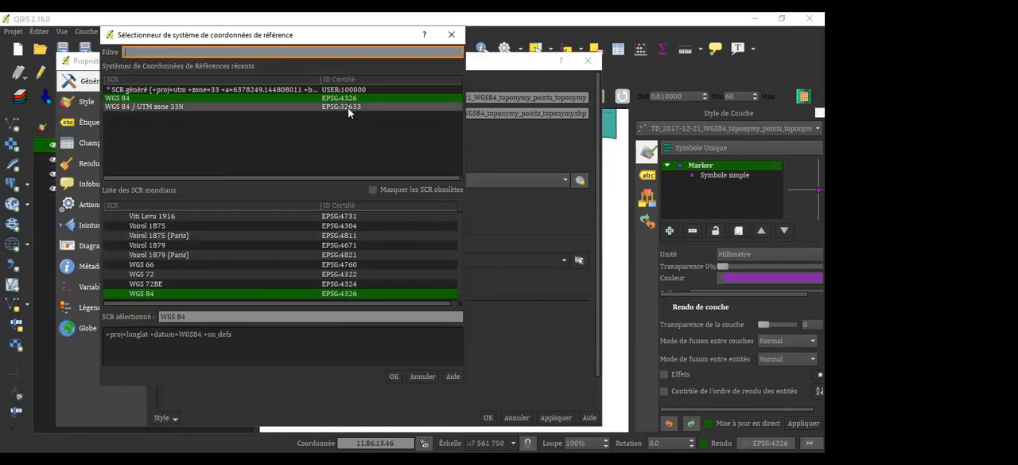
pyautogui.click(454, 37)
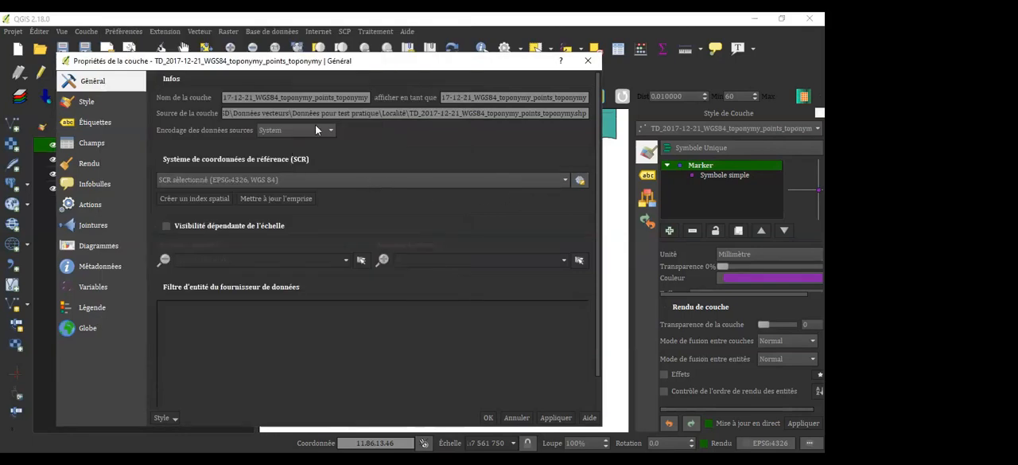
# Open the style settings of the toponymy points layer and select the simple symbol inside its marker
pyautogui.click(118, 108)
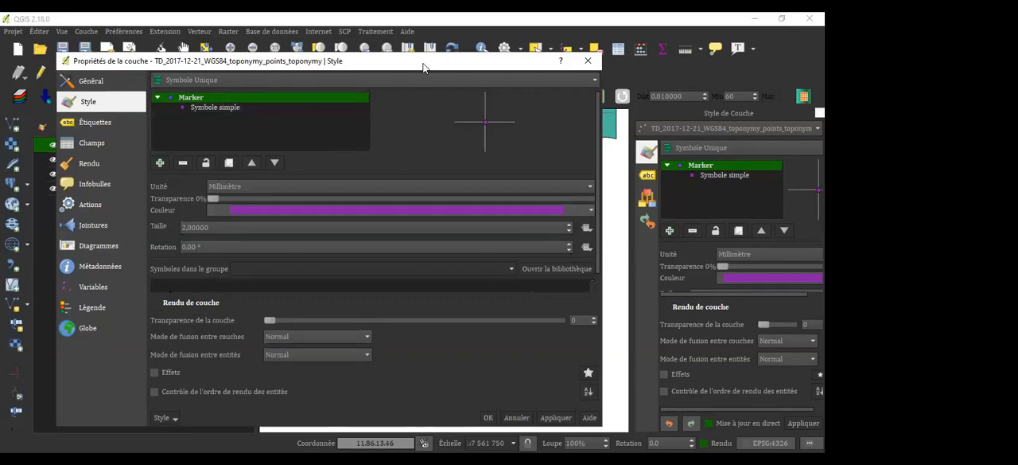
pyautogui.moveTo(423, 64); pyautogui.dragTo(435, 29)
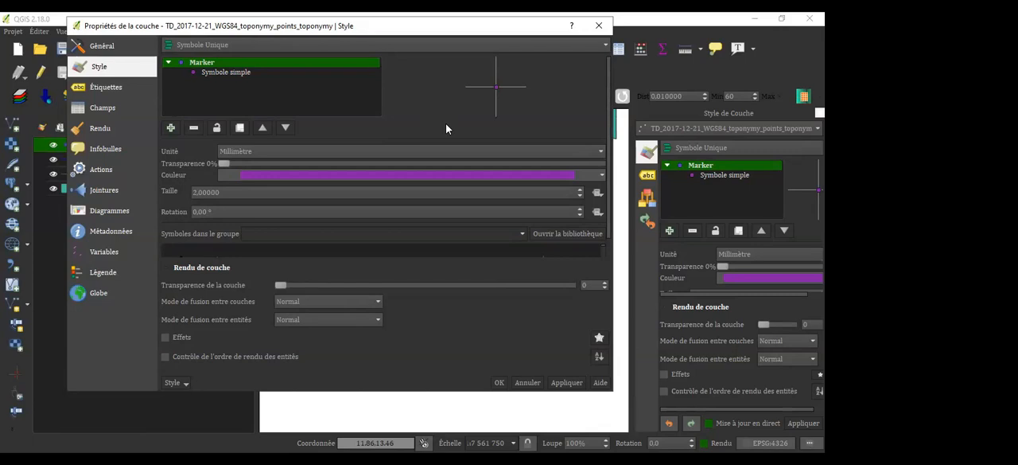
pyautogui.click(252, 73)
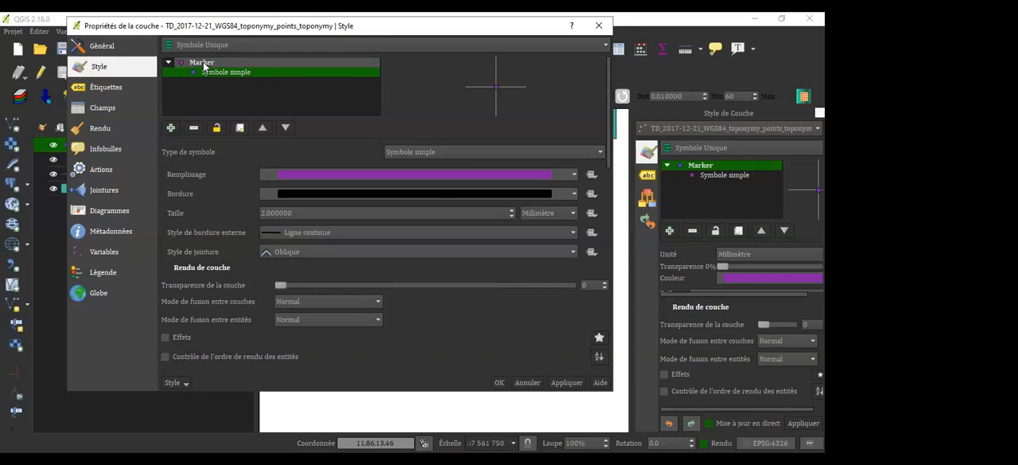
pyautogui.click(203, 64)
pyautogui.click(233, 73)
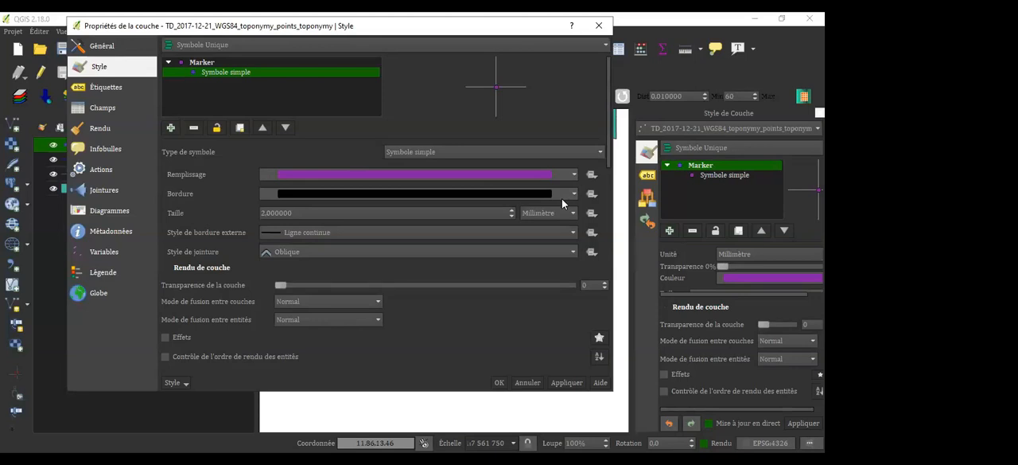
# Set the toponymy points marker size to 1.2 mm with a black fill, and accept the new style
pyautogui.press('Down')
pyautogui.press('Down')
pyautogui.press('Down')
pyautogui.click(574, 175)
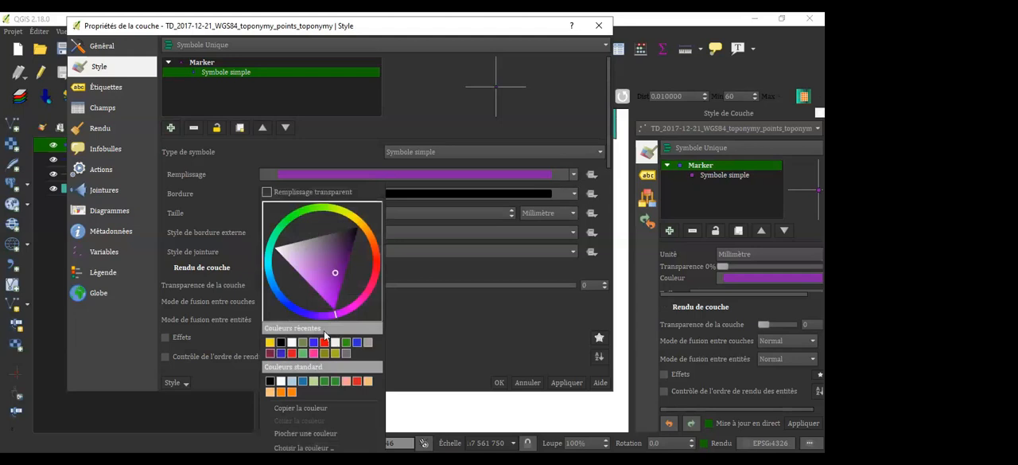
pyautogui.click(282, 343)
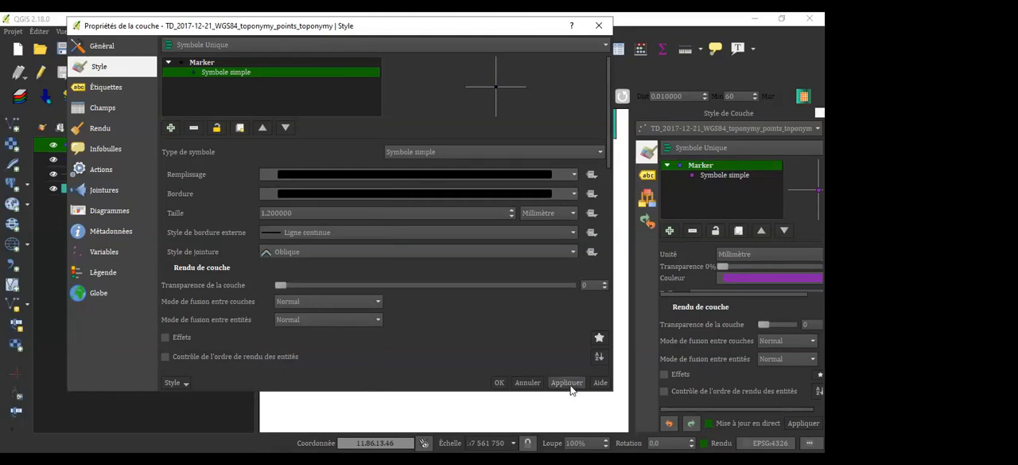
pyautogui.click(499, 383)
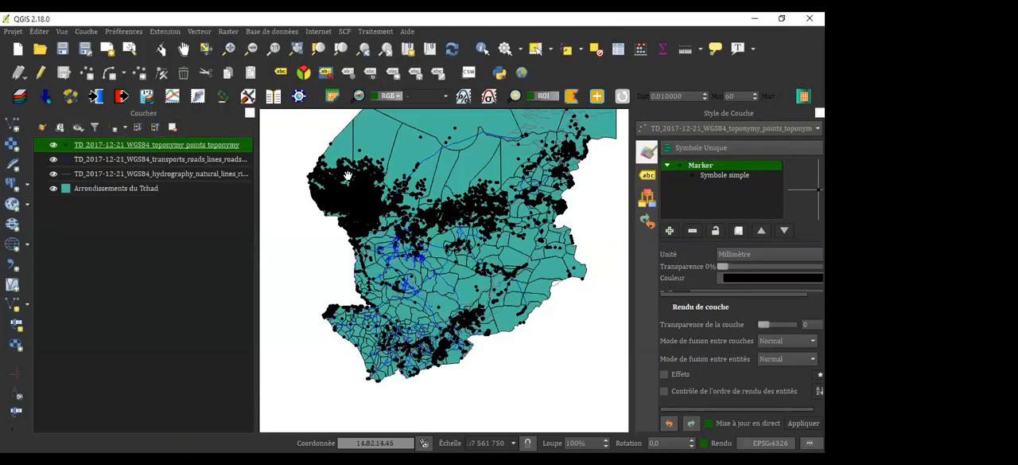
# Examine the restyled toponymy points up close in the dense cluster in western Chad
pyautogui.scroll(1, 347, 175)
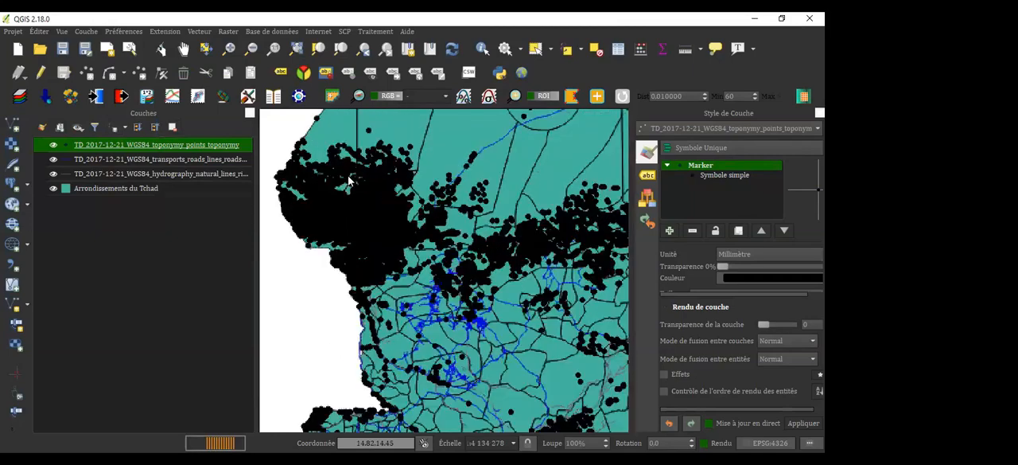
pyautogui.scroll(2, 347, 180)
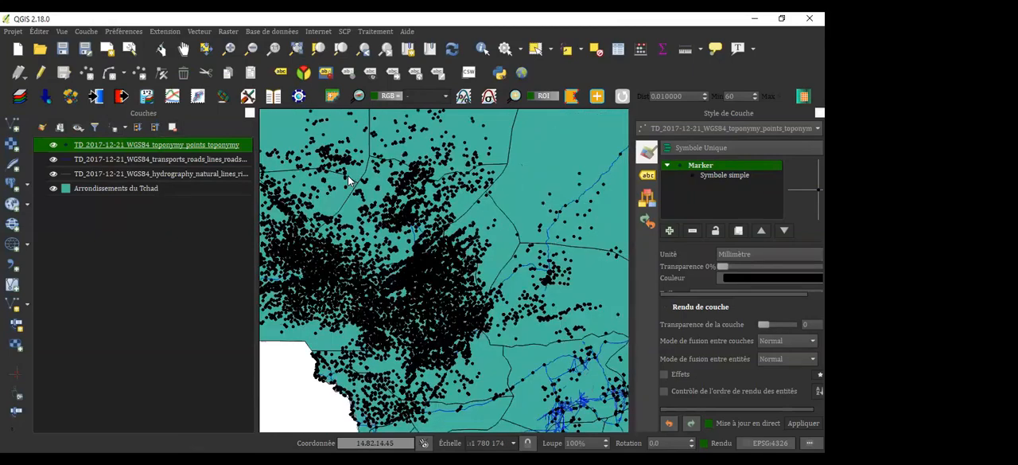
pyautogui.scroll(-2, 347, 179)
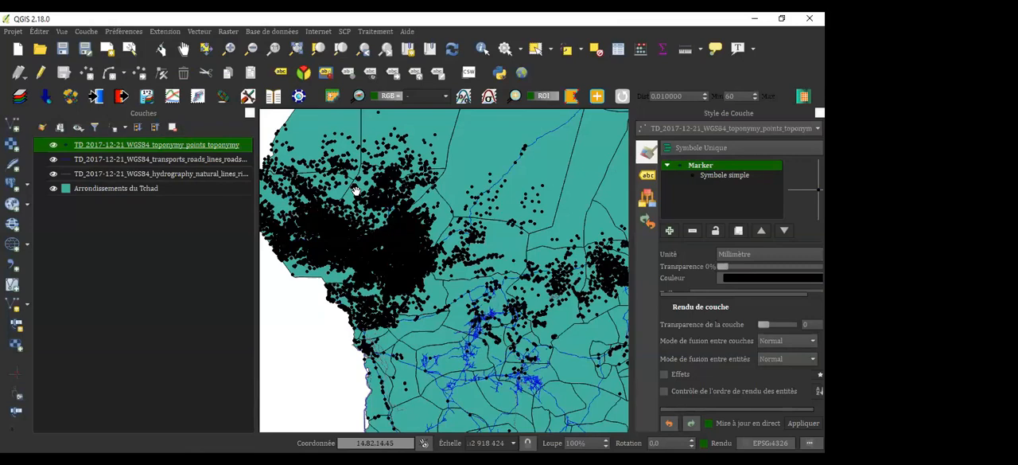
pyautogui.scroll(1, 357, 196)
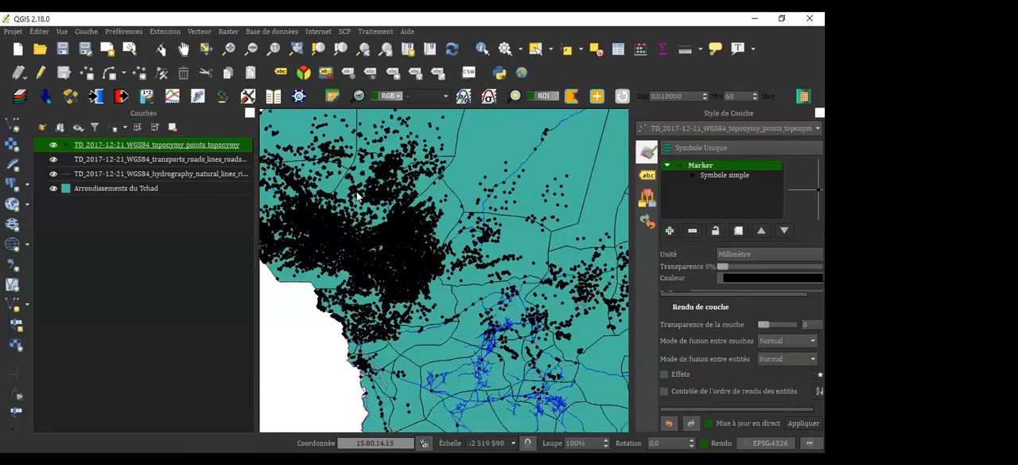
pyautogui.scroll(1, 357, 196)
pyautogui.scroll(1, 358, 191)
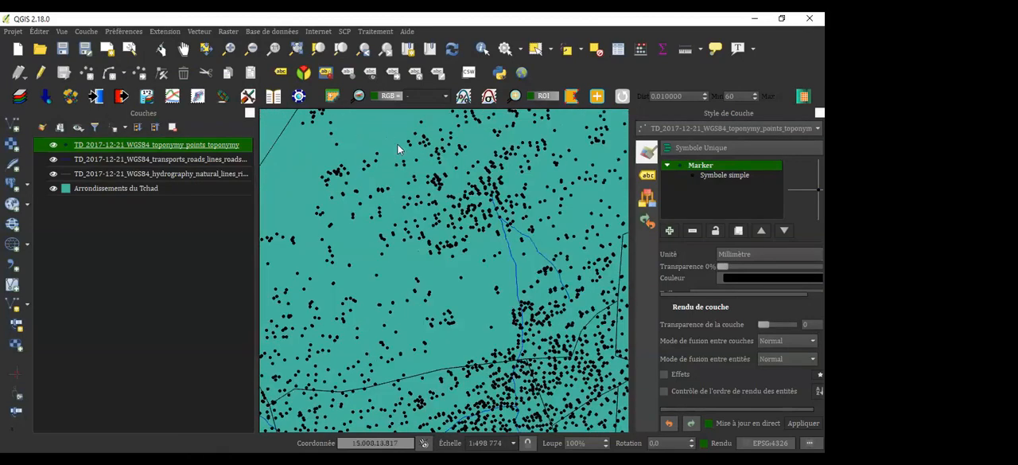
pyautogui.moveTo(428, 321); pyautogui.dragTo(333, 153)
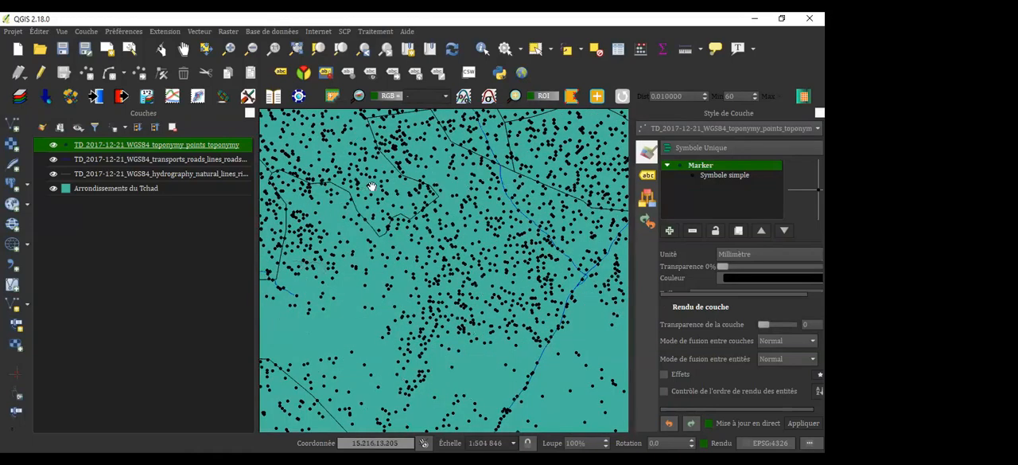
# Examine how the toponymy points, roads and arrondissement boundaries are distributed southward to the southwestern border of Chad
pyautogui.scroll(-1, 372, 186)
pyautogui.scroll(-1, 438, 317)
pyautogui.scroll(-1, 438, 317)
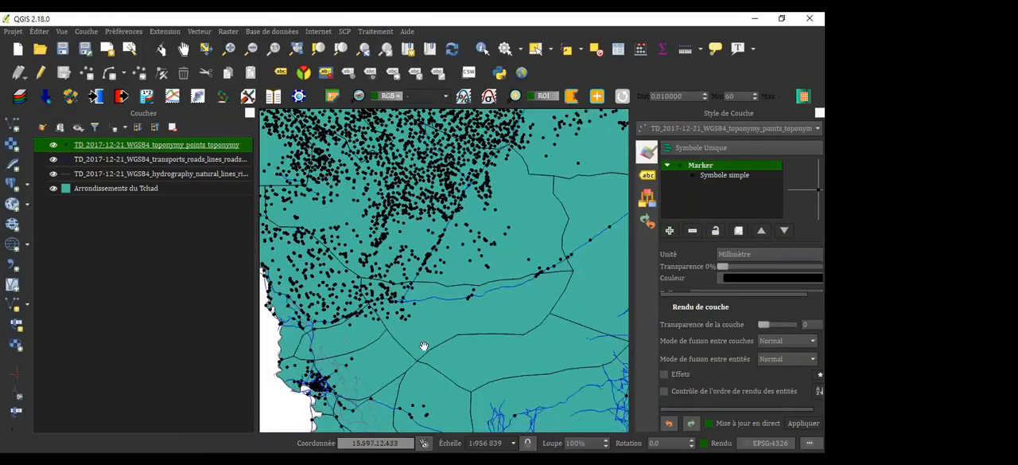
pyautogui.scroll(-1, 414, 377)
pyautogui.moveTo(415, 377); pyautogui.dragTo(423, 260)
pyautogui.moveTo(439, 386); pyautogui.dragTo(445, 257)
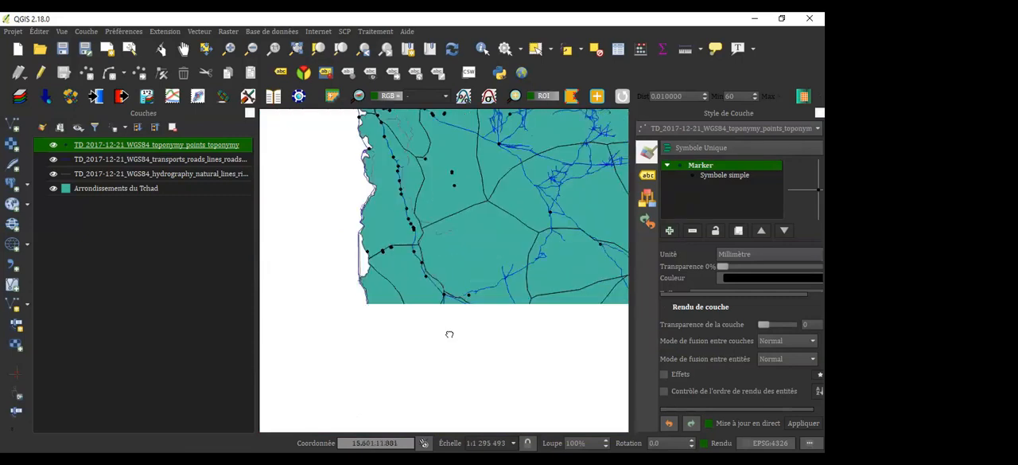
pyautogui.scroll(-1, 450, 334)
pyautogui.scroll(-2, 449, 335)
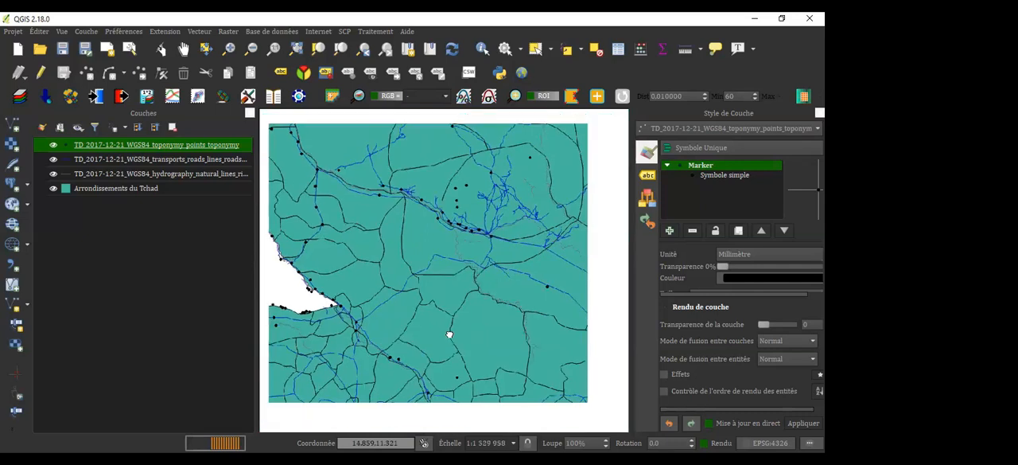
pyautogui.moveTo(390, 311); pyautogui.dragTo(443, 312)
pyautogui.moveTo(409, 359); pyautogui.dragTo(474, 323)
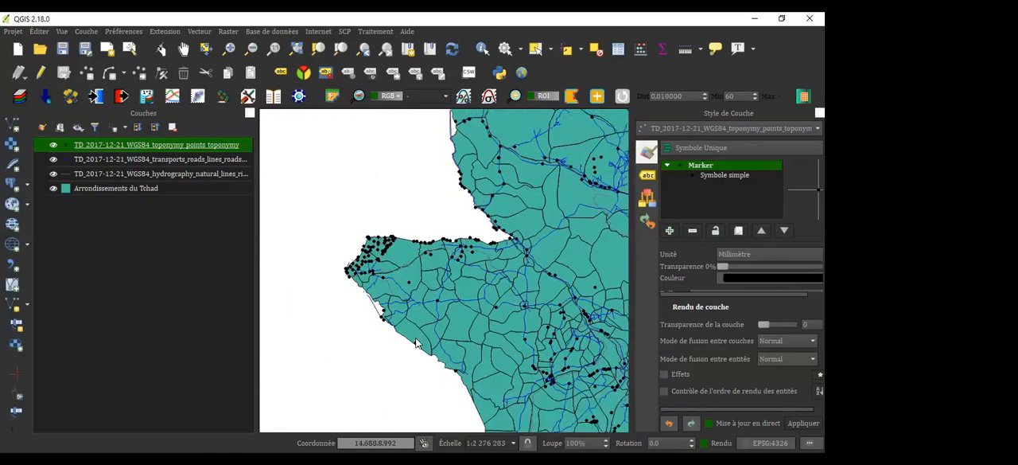
pyautogui.scroll(2, 415, 341)
pyautogui.scroll(1, 415, 340)
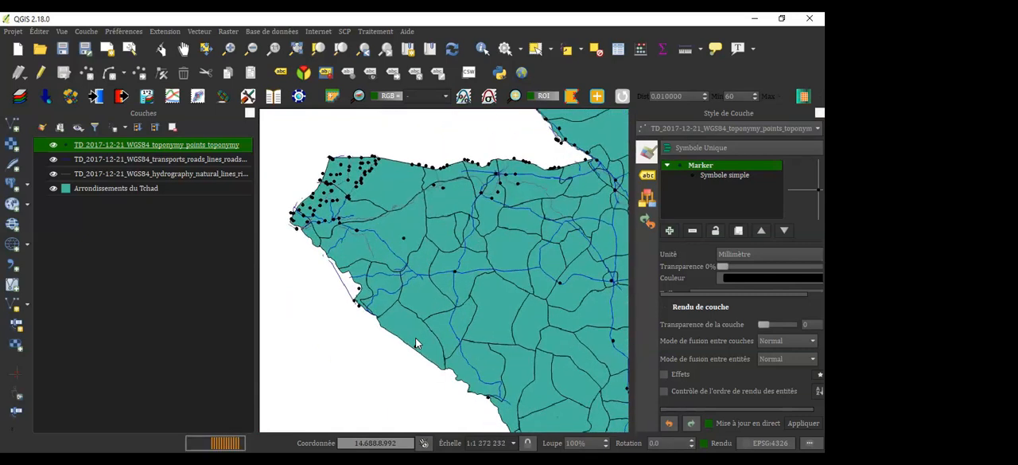
pyautogui.moveTo(459, 326); pyautogui.dragTo(461, 339)
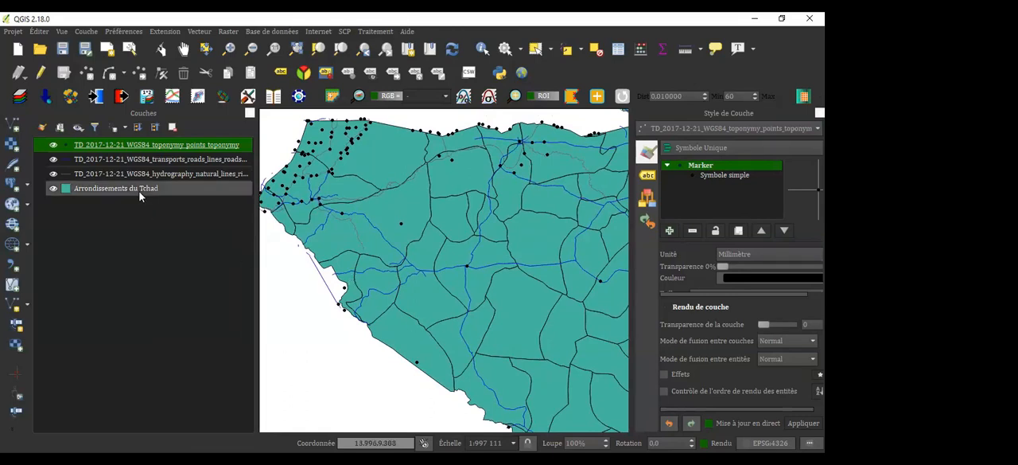
# Open the style properties of the Arrondissements du Tchad layer and show the settings of its simple fill
pyautogui.click(119, 188)
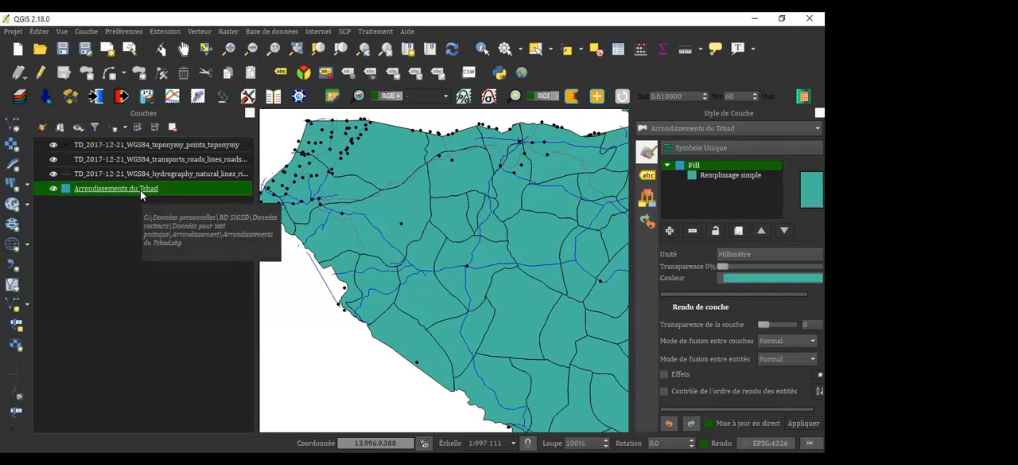
pyautogui.doubleClick(140, 190)
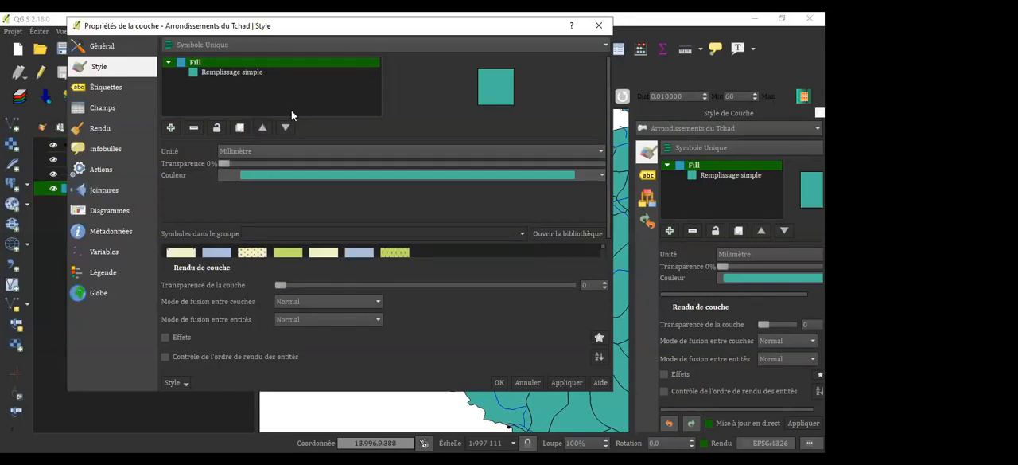
pyautogui.click(227, 73)
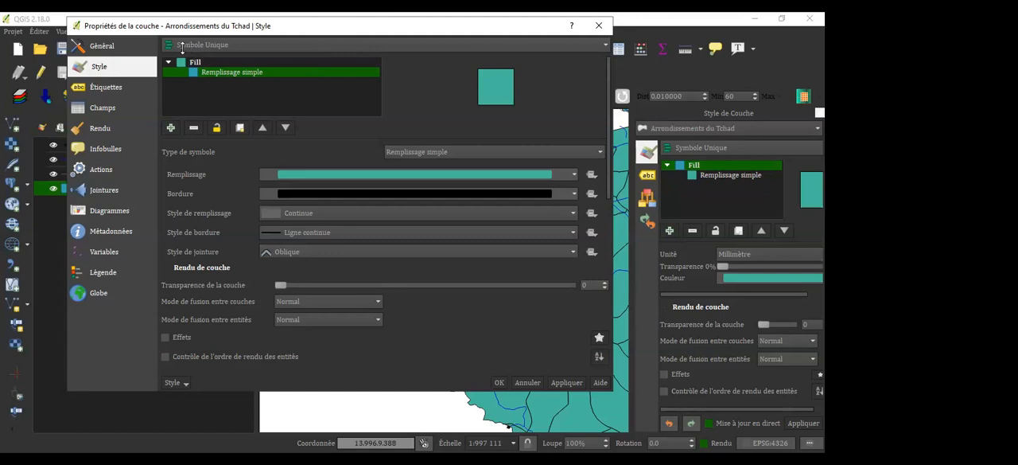
# Try the Catégorisé symbology for the Arrondissements du Tchad layer
pyautogui.click(234, 45)
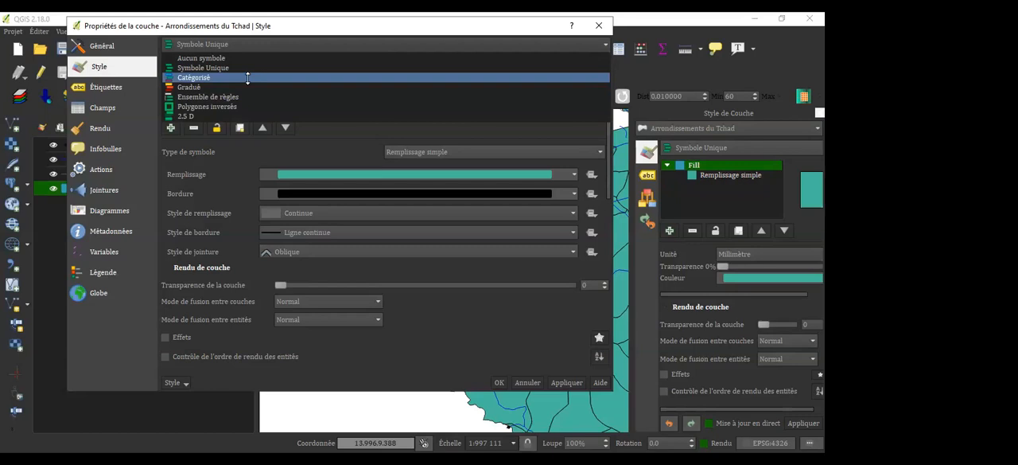
pyautogui.click(247, 77)
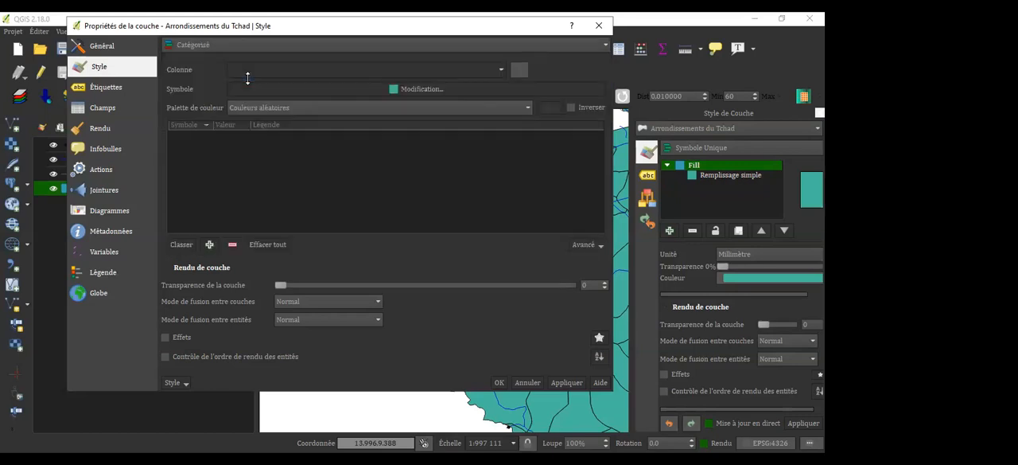
pyautogui.click(307, 45)
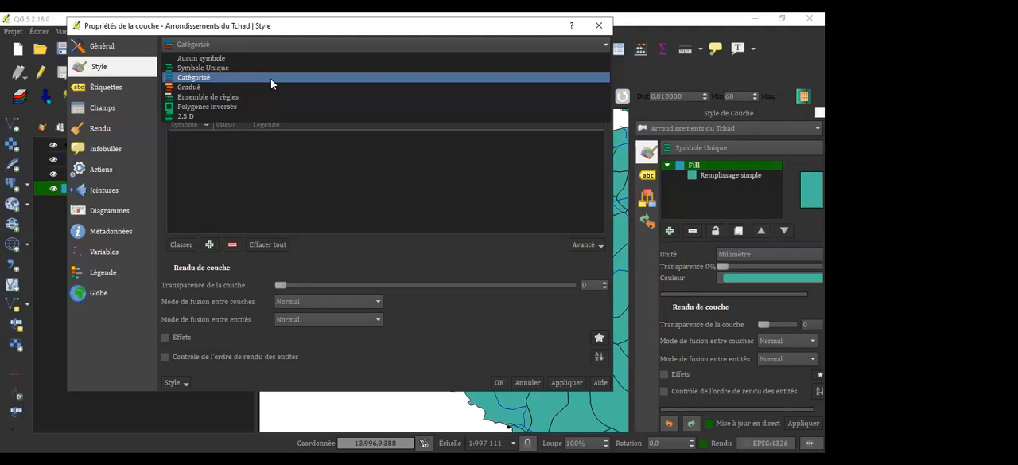
pyautogui.click(271, 77)
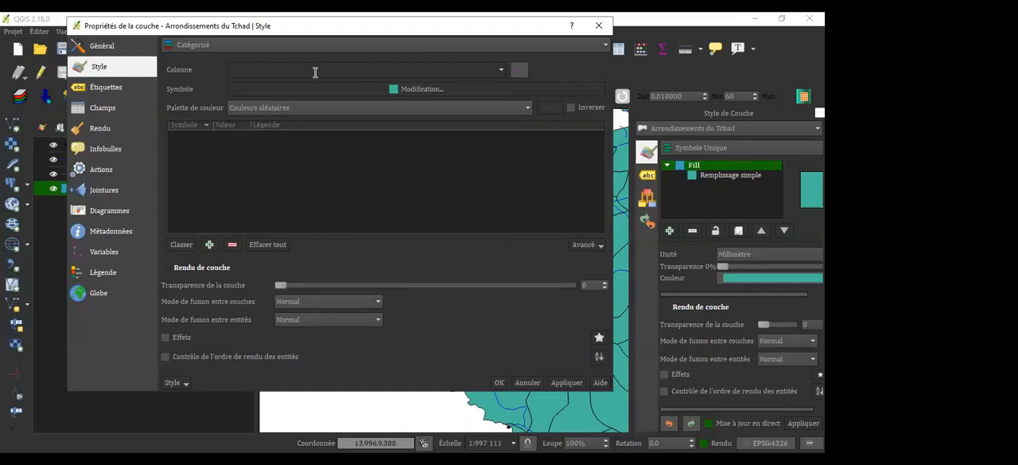
# Review the attribute columns available for categorizing the Arrondissements du Tchad layer, and close its properties without applying anything
pyautogui.click(502, 71)
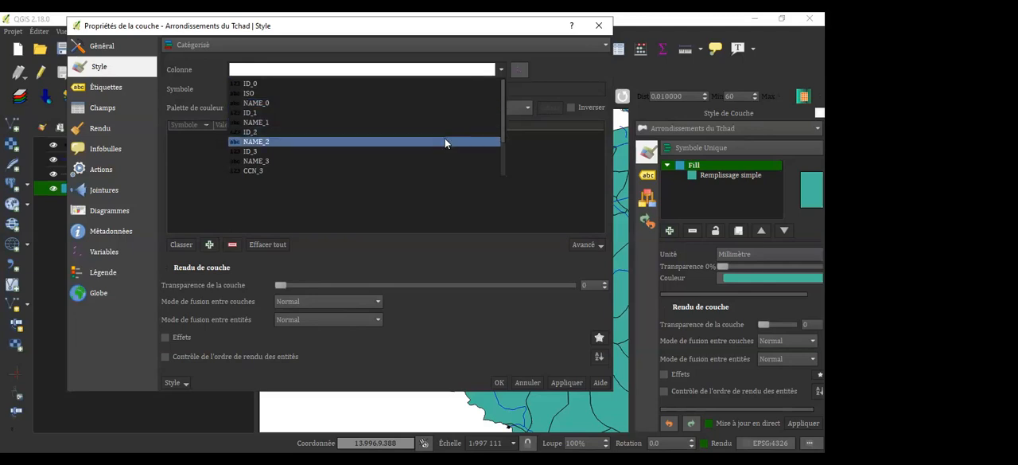
pyautogui.scroll(-2, 420, 166)
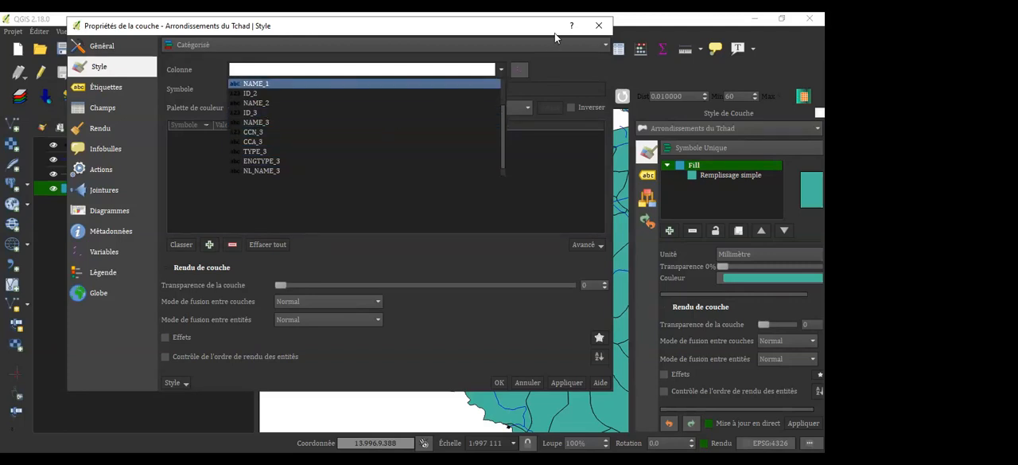
pyautogui.click(603, 26)
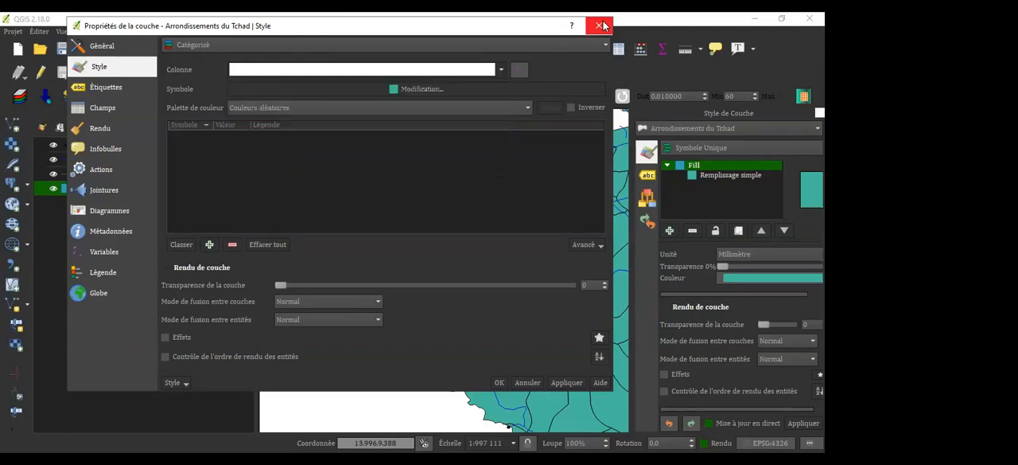
pyautogui.click(603, 25)
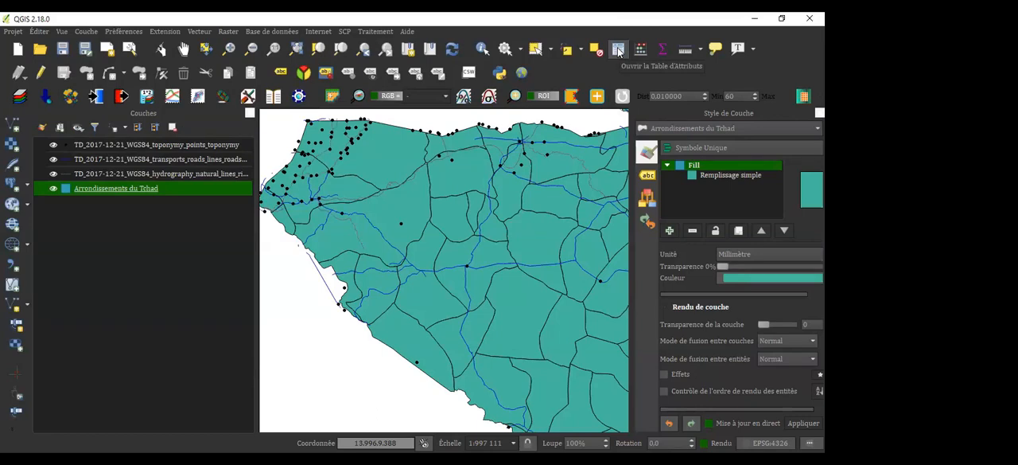
# Open the attribute table of the Arrondissements du Tchad layer
pyautogui.click(618, 49)
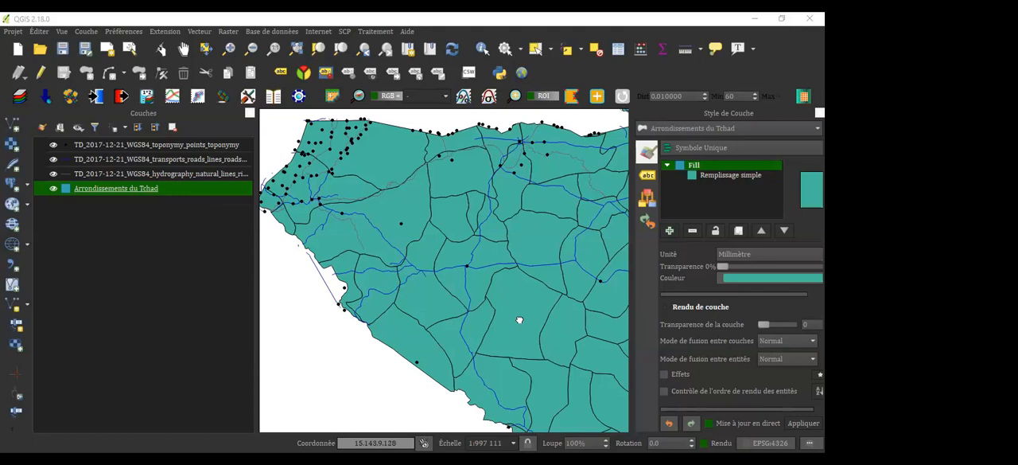
pyautogui.moveTo(522, 319); pyautogui.dragTo(428, 329)
pyautogui.moveTo(476, 359); pyautogui.dragTo(400, 256)
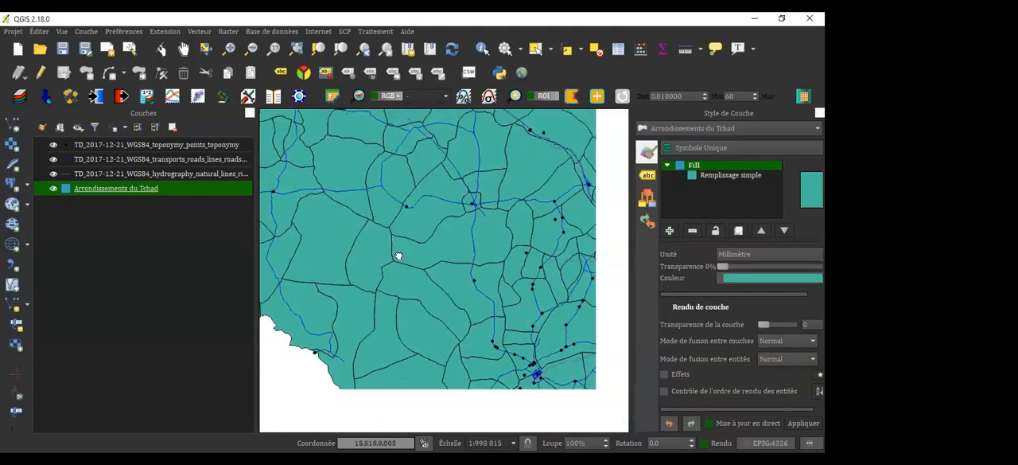
pyautogui.moveTo(468, 141); pyautogui.dragTo(543, 270)
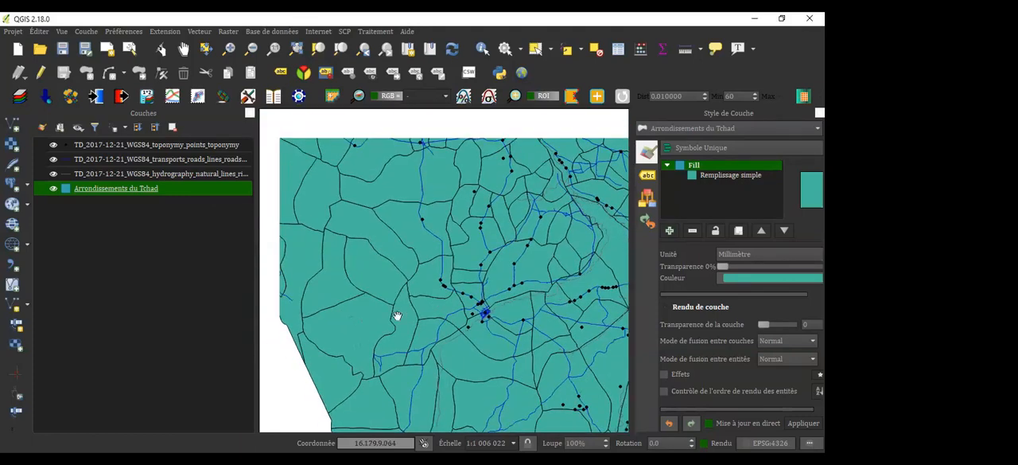
pyautogui.moveTo(362, 257); pyautogui.dragTo(526, 273)
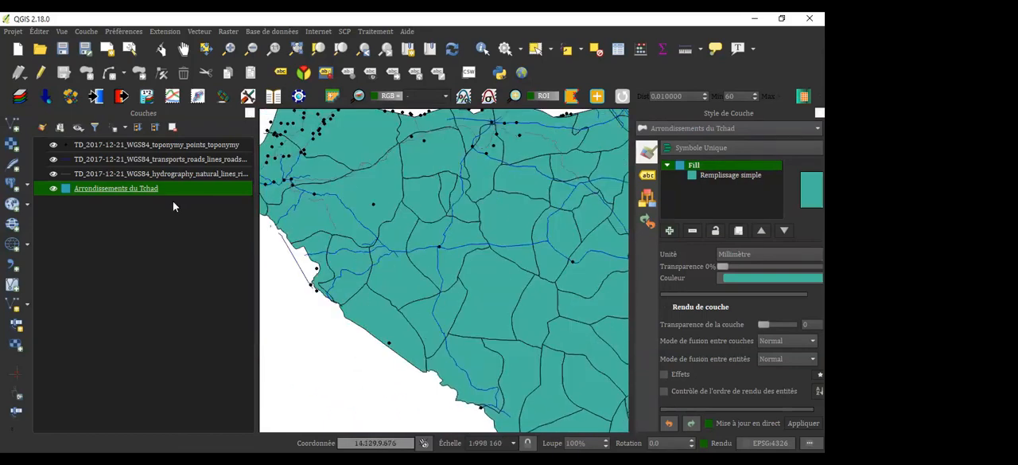
# Consult the attribute table of the Arrondissements du Tchad layer, and set its symbology to Catégorisé on the NAME_1 column
pyautogui.rightClick(126, 191)
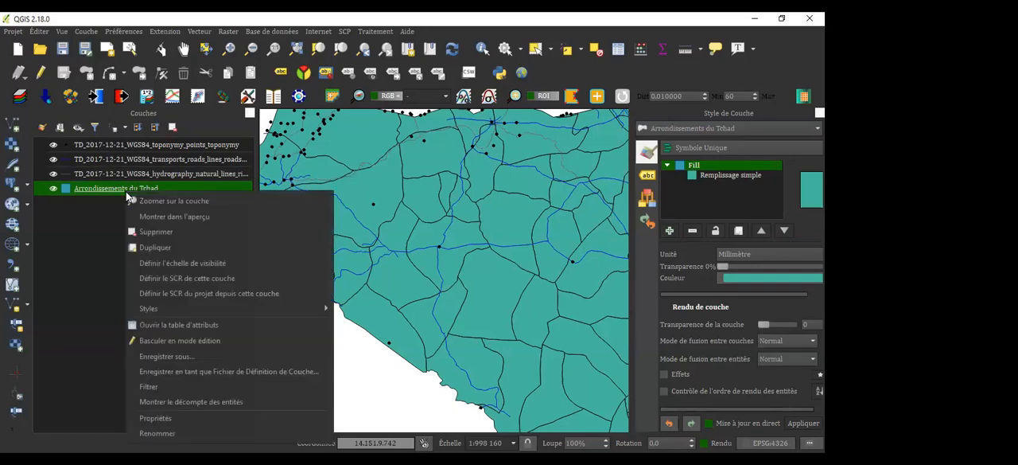
pyautogui.click(191, 327)
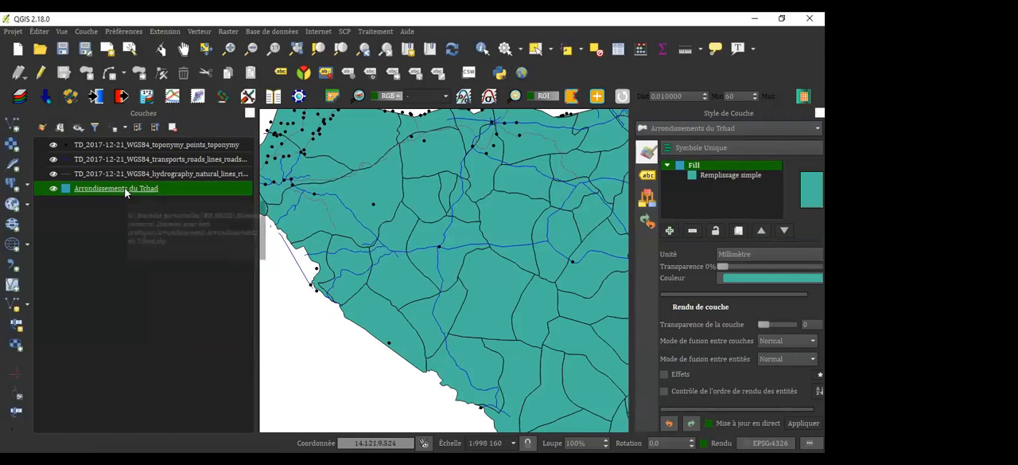
pyautogui.doubleClick(125, 192)
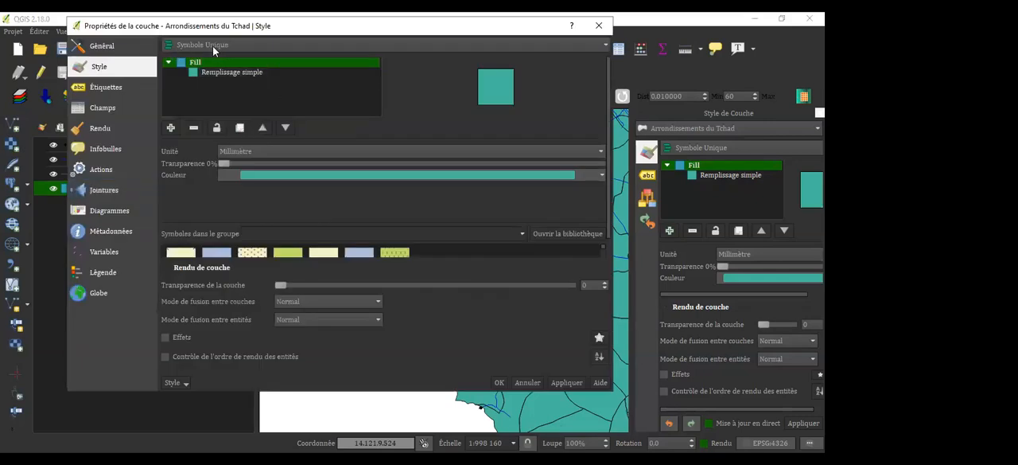
pyautogui.click(261, 44)
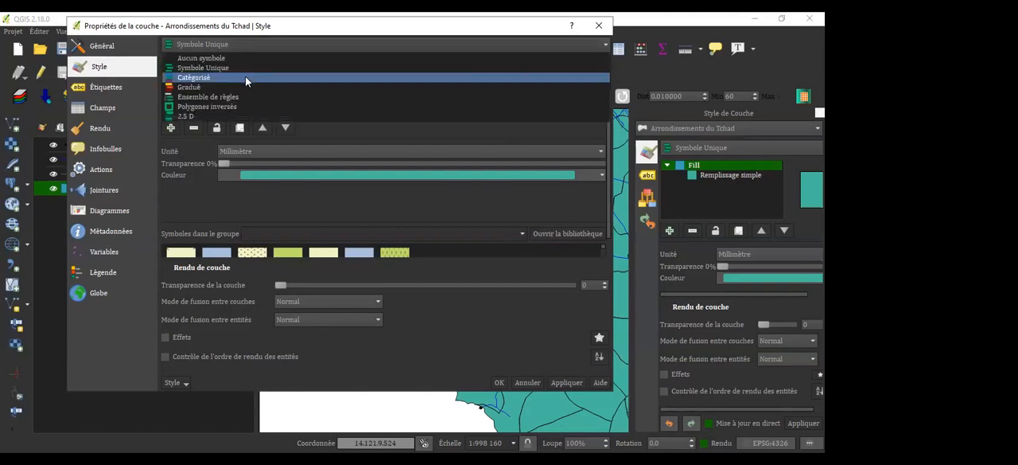
pyautogui.click(245, 75)
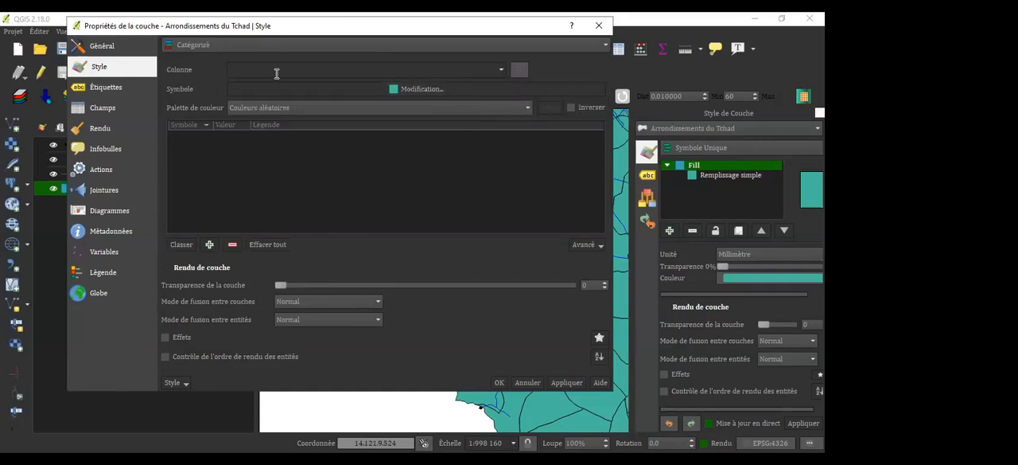
pyautogui.click(503, 69)
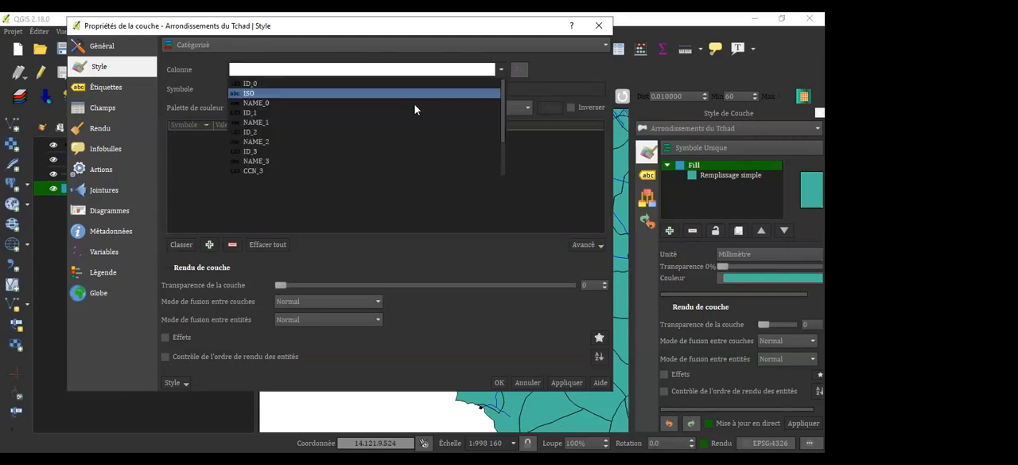
pyautogui.click(378, 122)
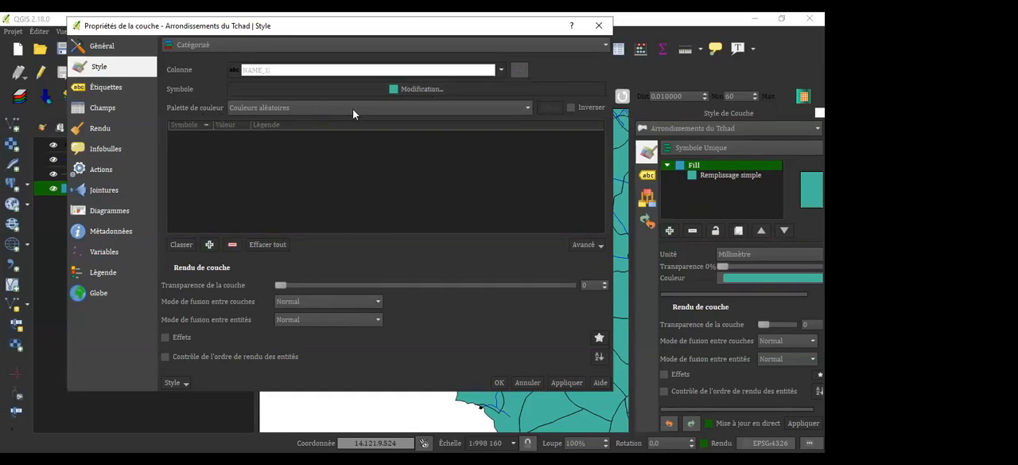
# Choose the Spectral color palette and classify the NAME_1 values into colored categories
pyautogui.click(527, 104)
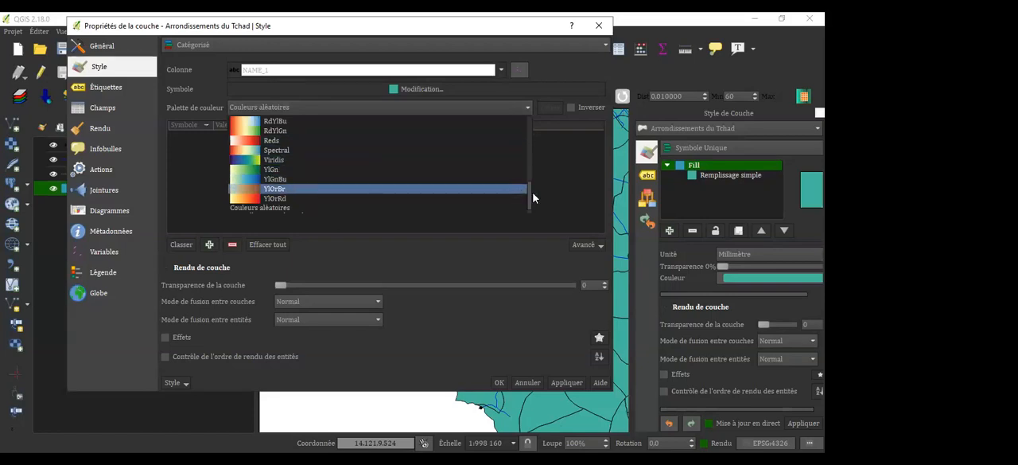
pyautogui.moveTo(529, 192)
pyautogui.mouseDown()
pyautogui.moveTo(532, 147)
pyautogui.moveTo(533, 192)
pyautogui.mouseUp()
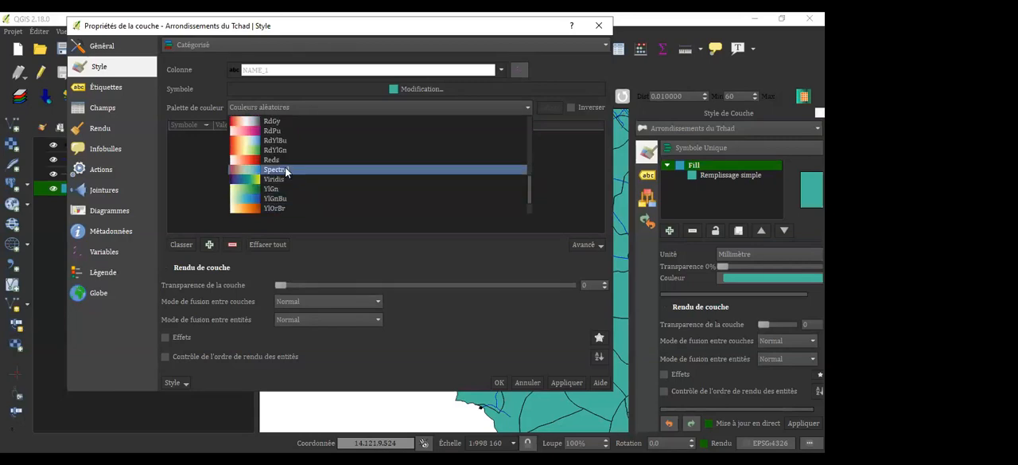
pyautogui.click(286, 171)
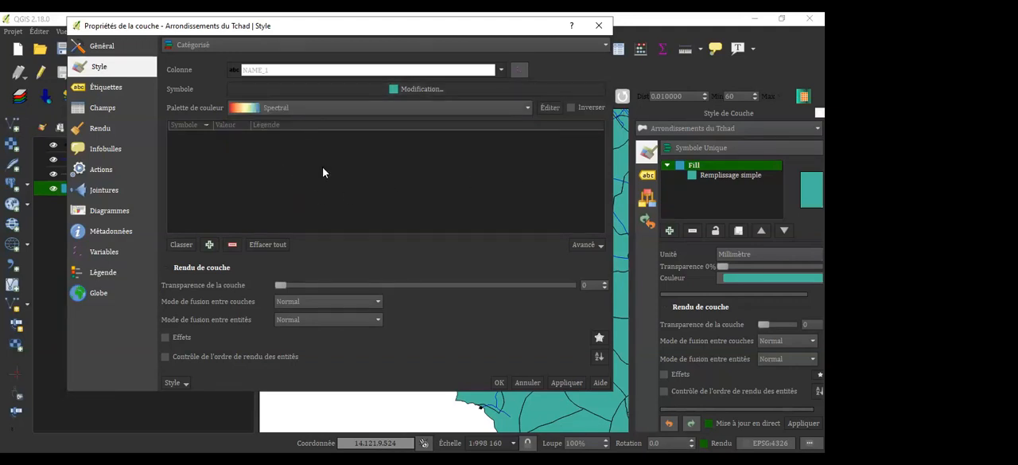
pyautogui.click(182, 245)
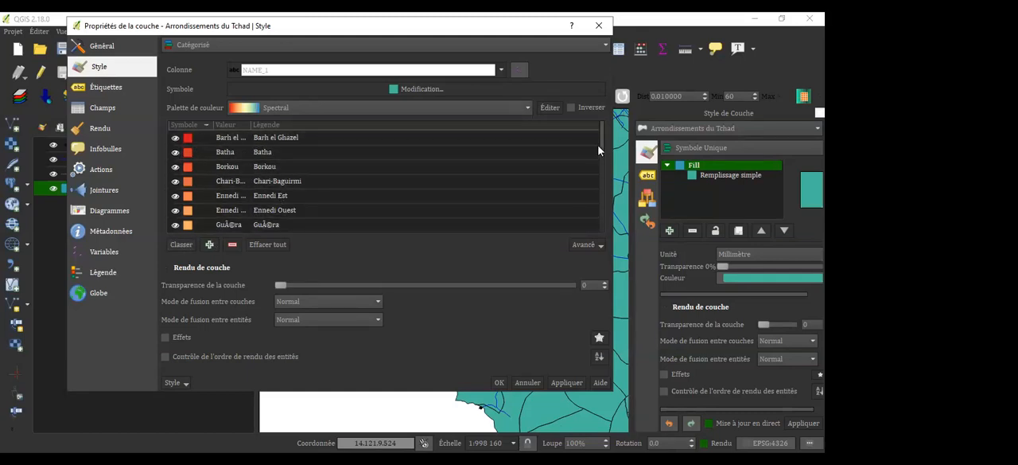
pyautogui.moveTo(601, 147); pyautogui.dragTo(610, 130)
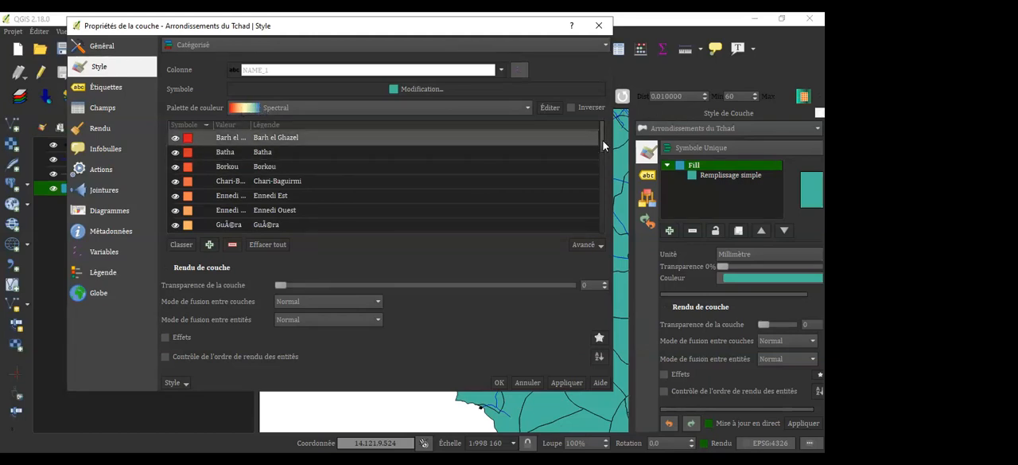
pyautogui.moveTo(603, 142)
pyautogui.mouseDown()
pyautogui.moveTo(611, 194)
pyautogui.moveTo(597, 133)
pyautogui.mouseUp()
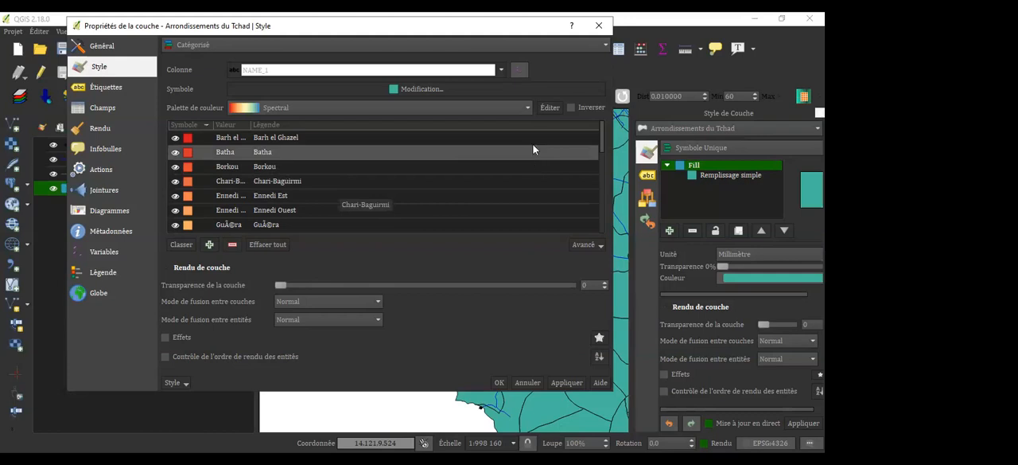
# Apply the categorized style to the Arrondissements du Tchad layer and close its properties
pyautogui.click(527, 107)
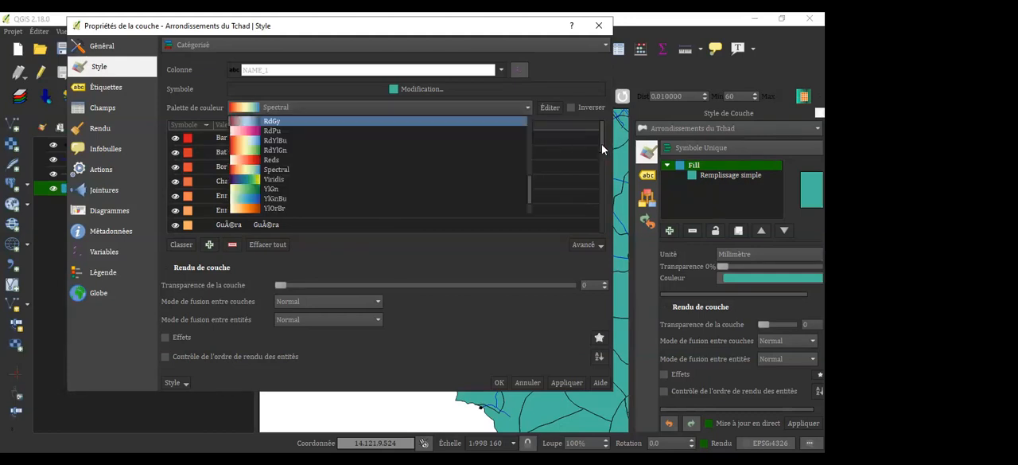
pyautogui.click(602, 144)
pyautogui.moveTo(602, 144)
pyautogui.mouseDown()
pyautogui.moveTo(609, 201)
pyautogui.moveTo(611, 144)
pyautogui.mouseUp()
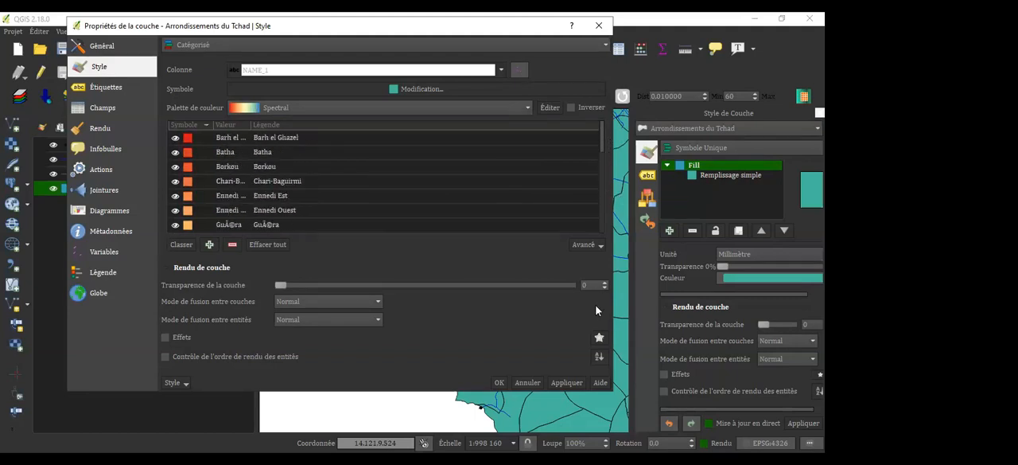
pyautogui.click(564, 382)
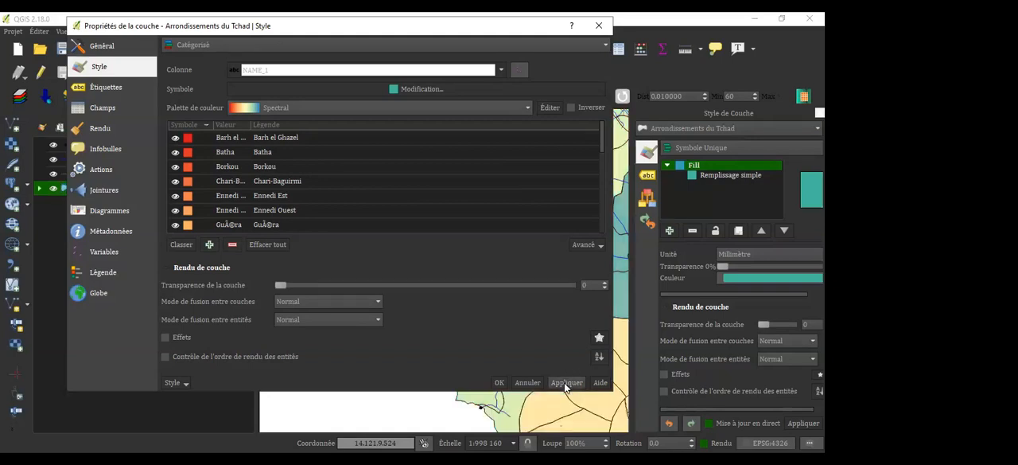
pyautogui.click(497, 385)
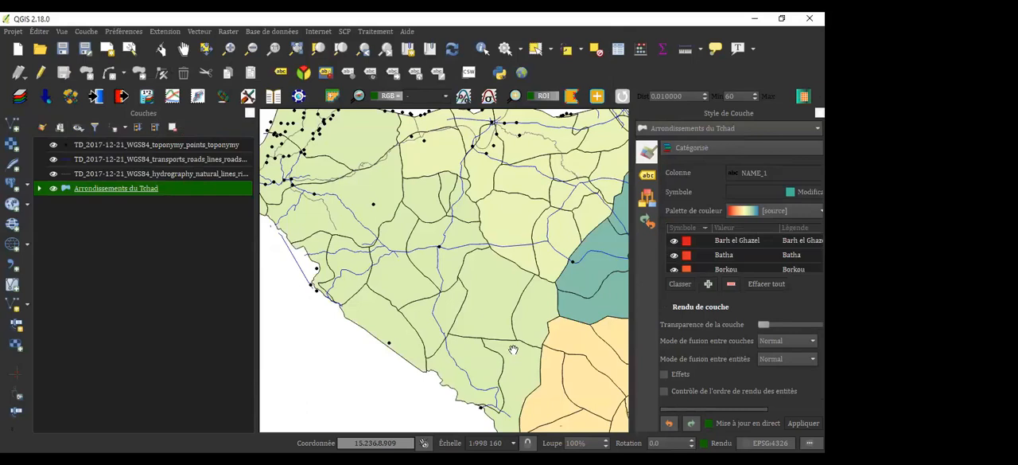
# Hide the toponymy points, roads and hydrography layers, leaving only Arrondissements du Tchad displayed at full extent
pyautogui.moveTo(513, 350); pyautogui.dragTo(457, 295)
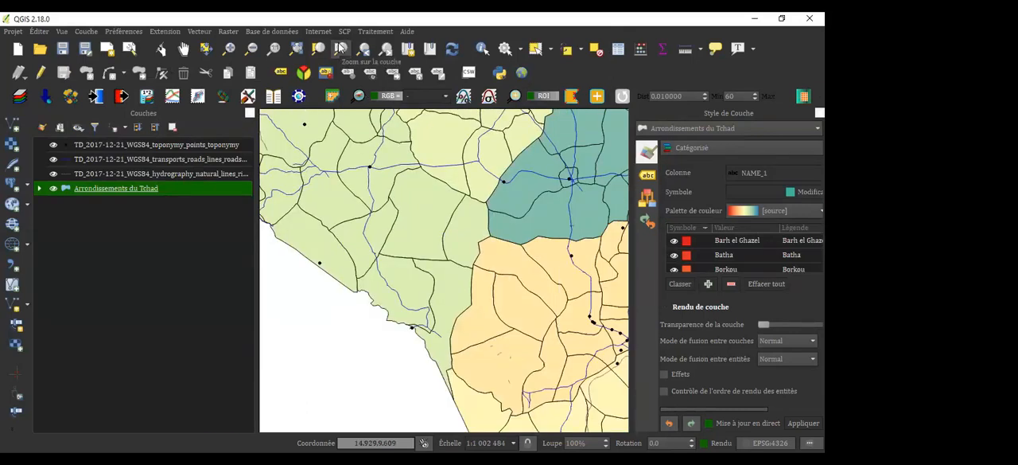
pyautogui.click(341, 48)
pyautogui.scroll(-1, 460, 261)
pyautogui.moveTo(459, 262); pyautogui.dragTo(465, 326)
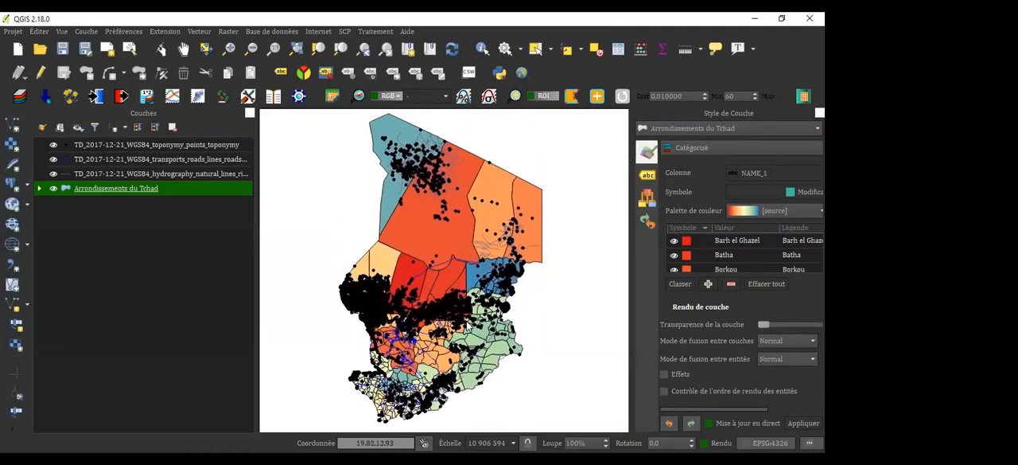
pyautogui.click(53, 145)
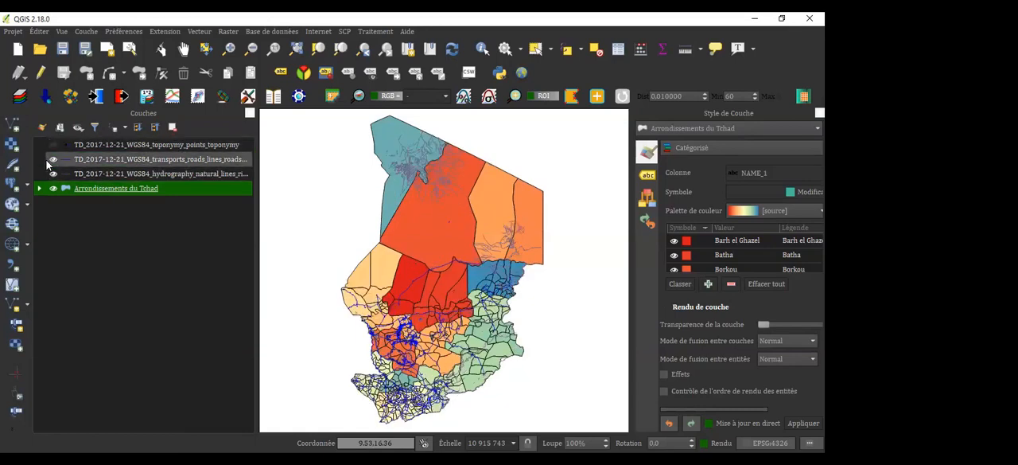
pyautogui.click(53, 161)
pyautogui.click(53, 160)
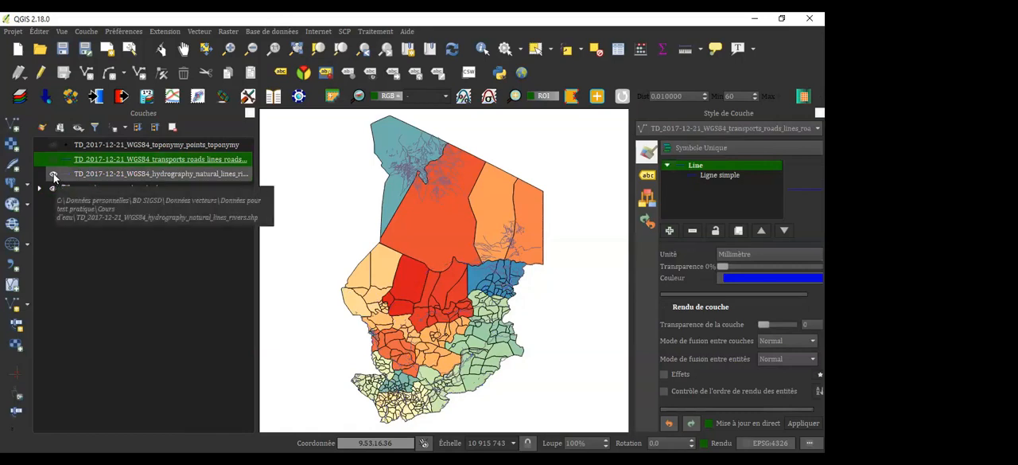
pyautogui.click(54, 175)
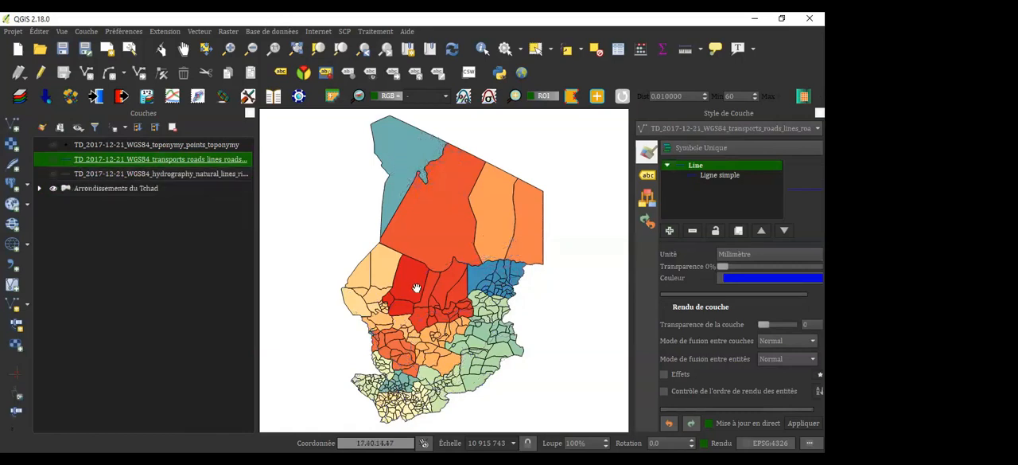
pyautogui.scroll(2, 416, 288)
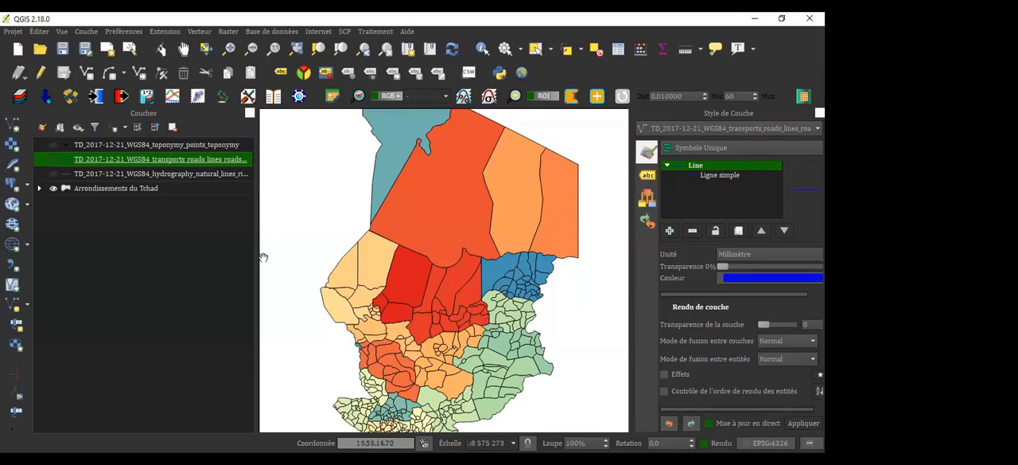
# Reopen the style properties of the Arrondissements du Tchad layer and browse the available color palettes
pyautogui.click(120, 191)
pyautogui.doubleClick(120, 191)
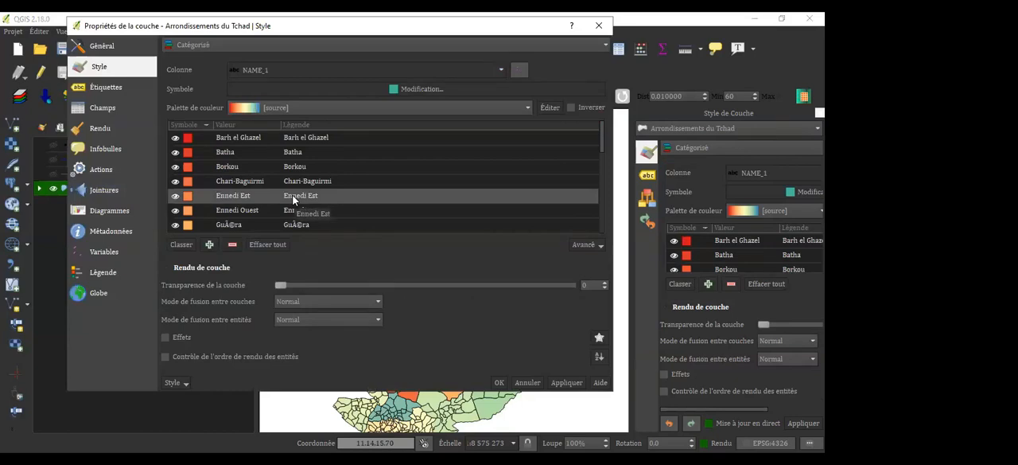
pyautogui.click(526, 110)
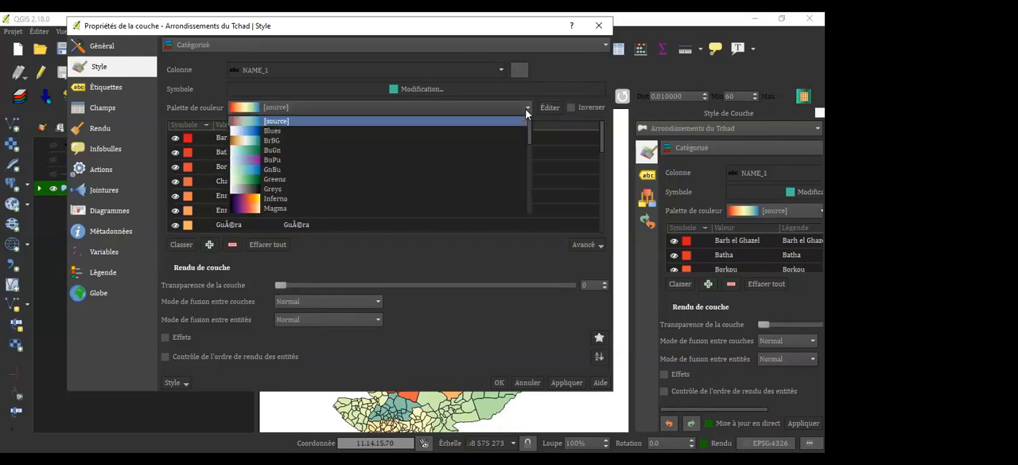
pyautogui.click(525, 113)
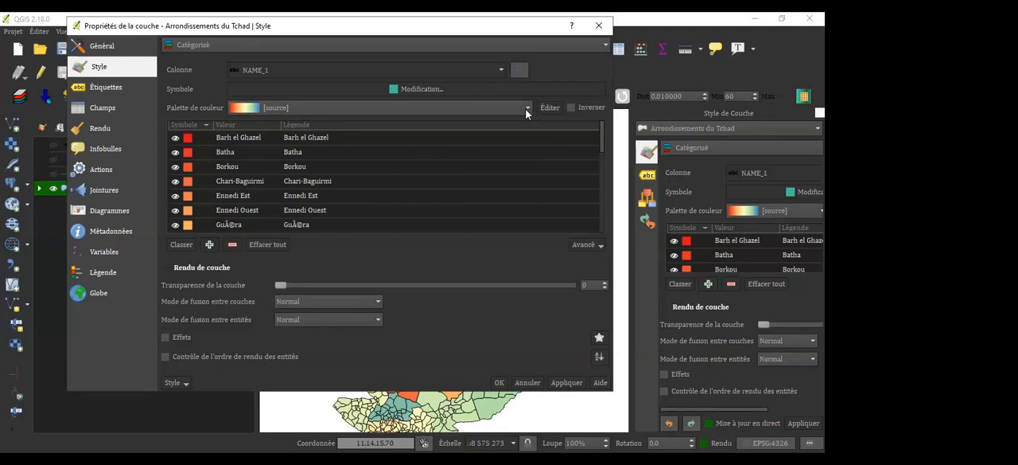
pyautogui.click(525, 114)
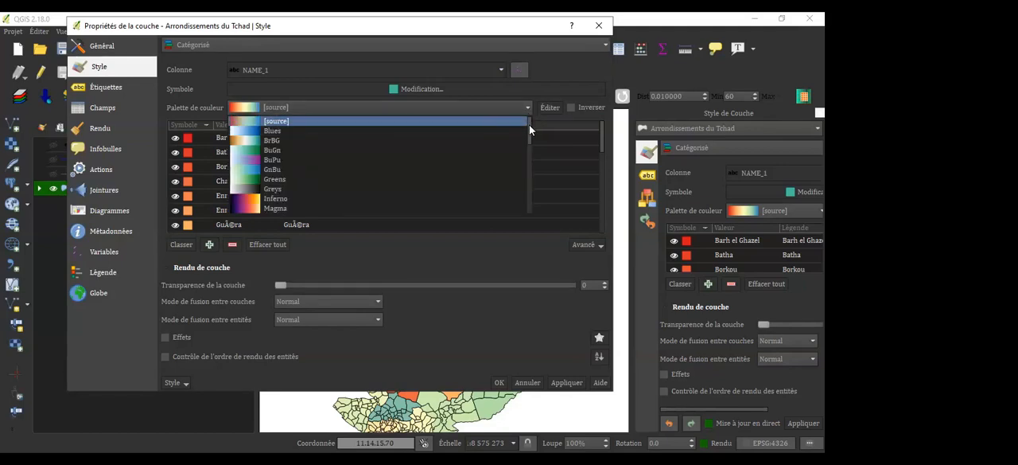
pyautogui.moveTo(529, 123); pyautogui.dragTo(525, 200)
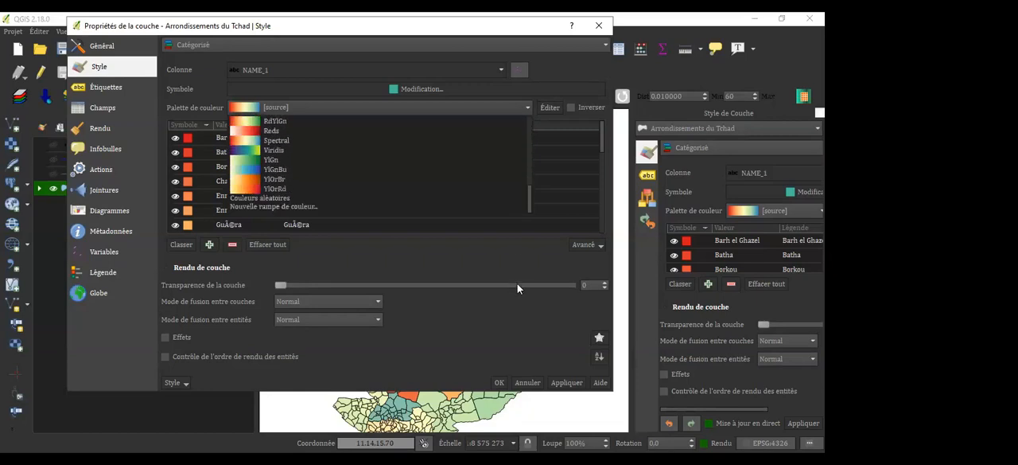
pyautogui.click(440, 102)
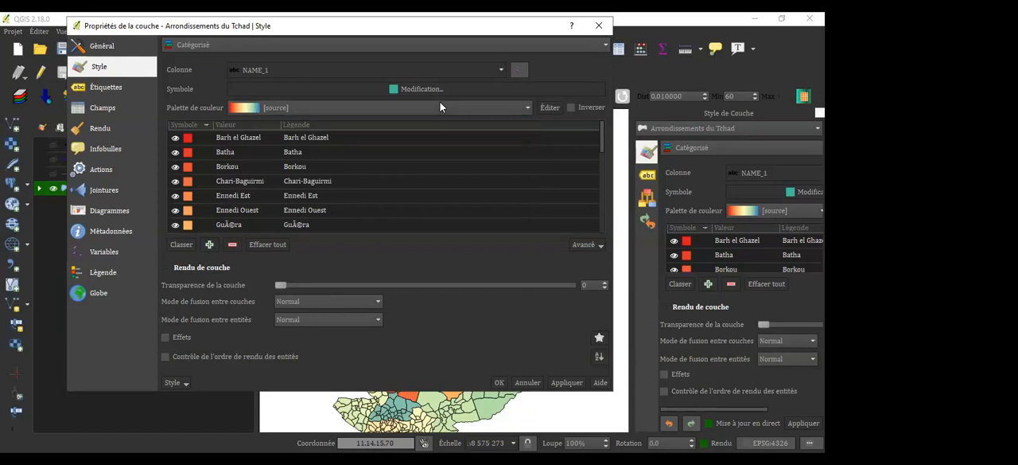
# Open the current color ramp for editing, switch its recent colors to another color list, and accept the ramp
pyautogui.click(549, 110)
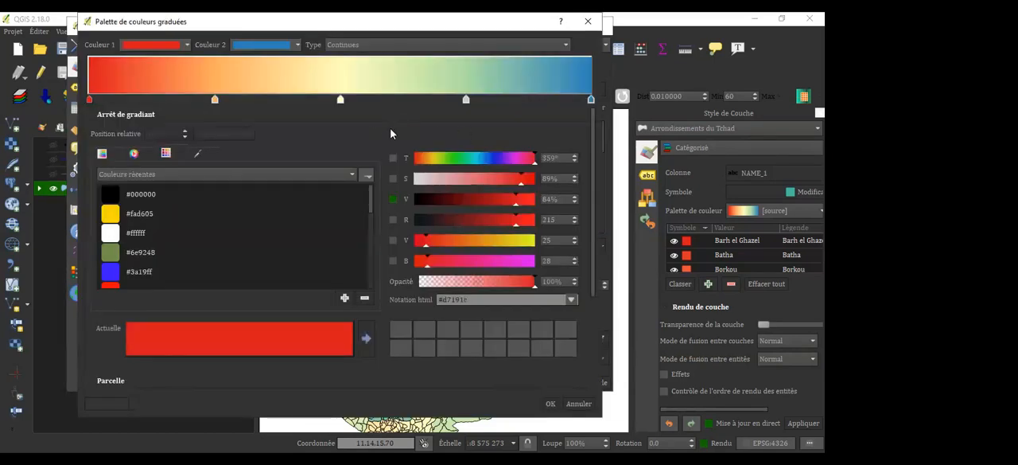
pyautogui.click(354, 175)
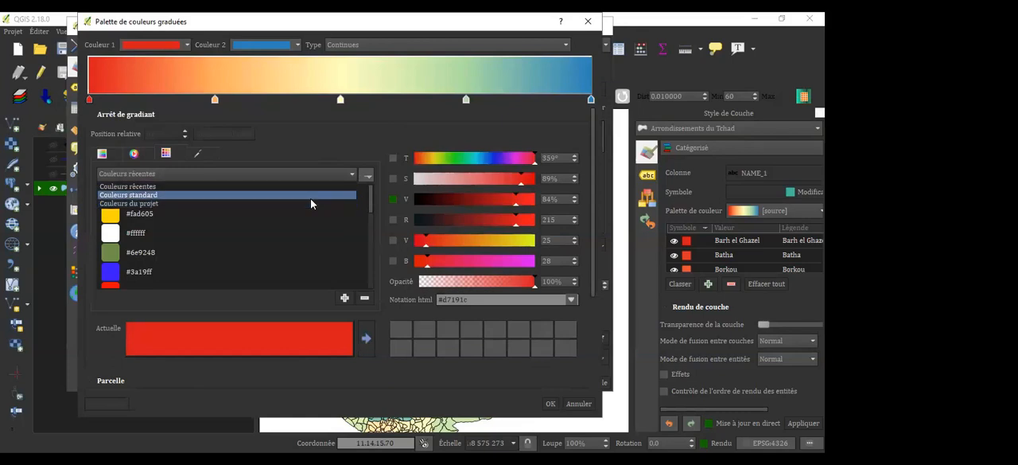
pyautogui.click(311, 202)
pyautogui.click(550, 403)
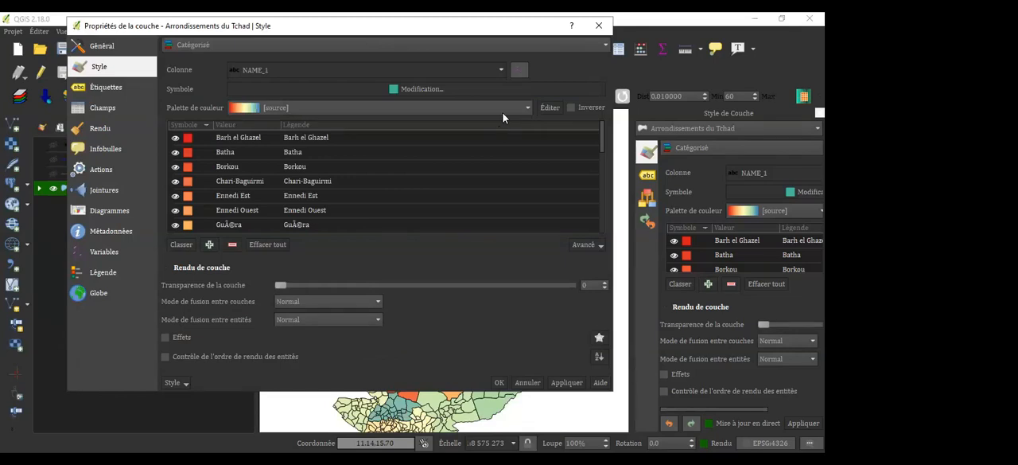
# Recolor the NAME_1 categories with the Couleurs aléatoires palette
pyautogui.click(525, 108)
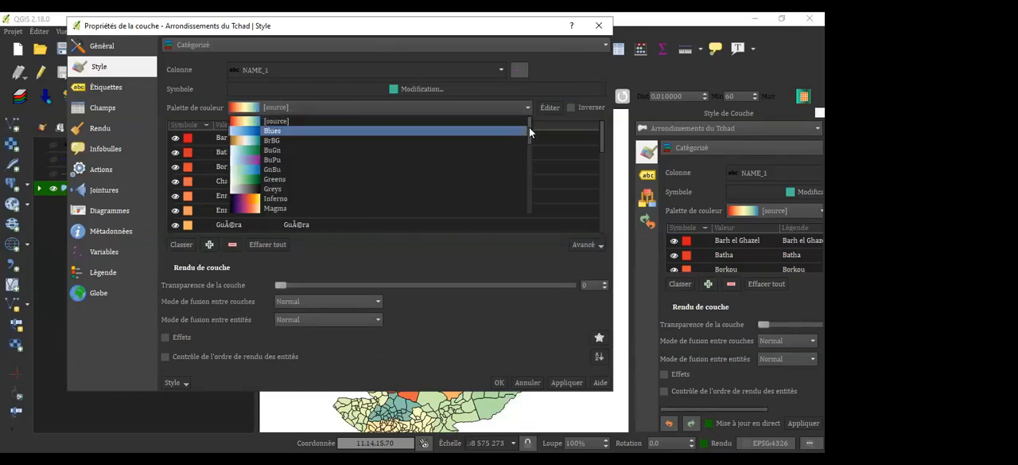
pyautogui.moveTo(527, 138); pyautogui.dragTo(519, 198)
pyautogui.scroll(-1, 520, 198)
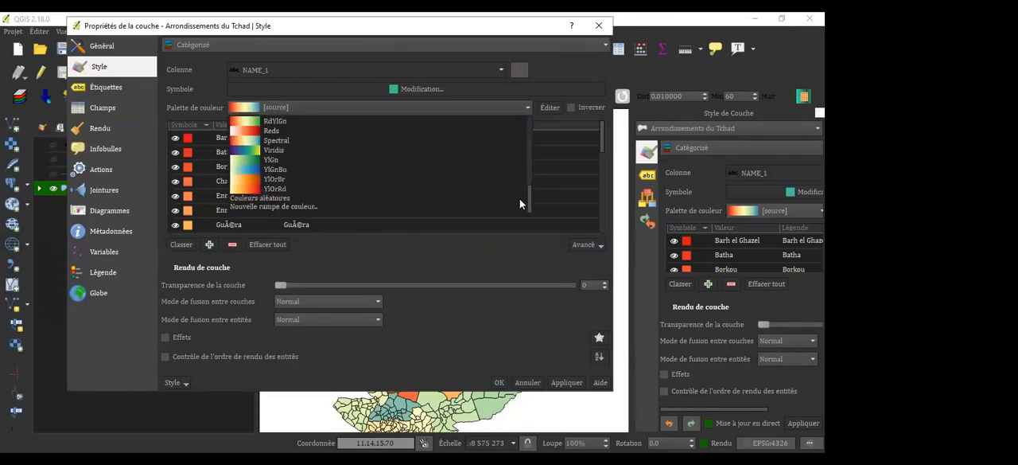
pyautogui.click(301, 200)
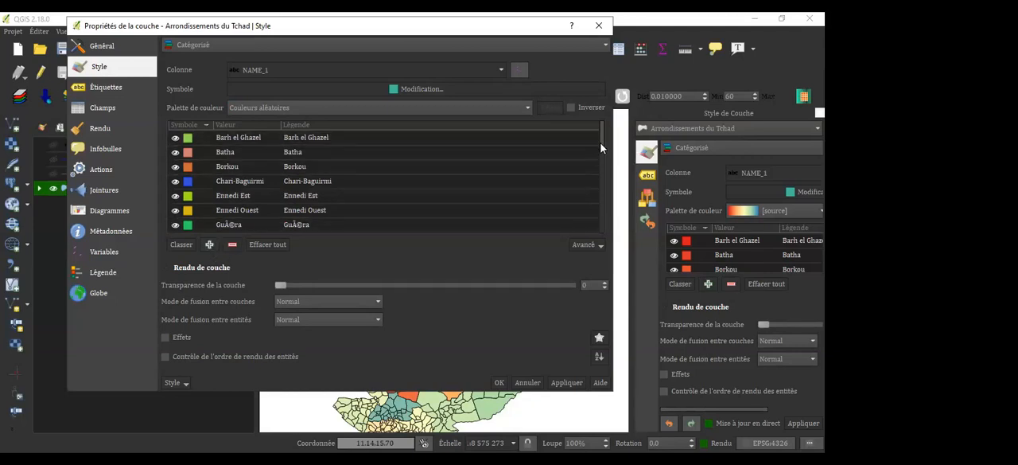
# Review the remaining NAME_1 categories, apply the random colors to the Arrondissements du Tchad layer, and accept its properties
pyautogui.moveTo(602, 151); pyautogui.dragTo(605, 206)
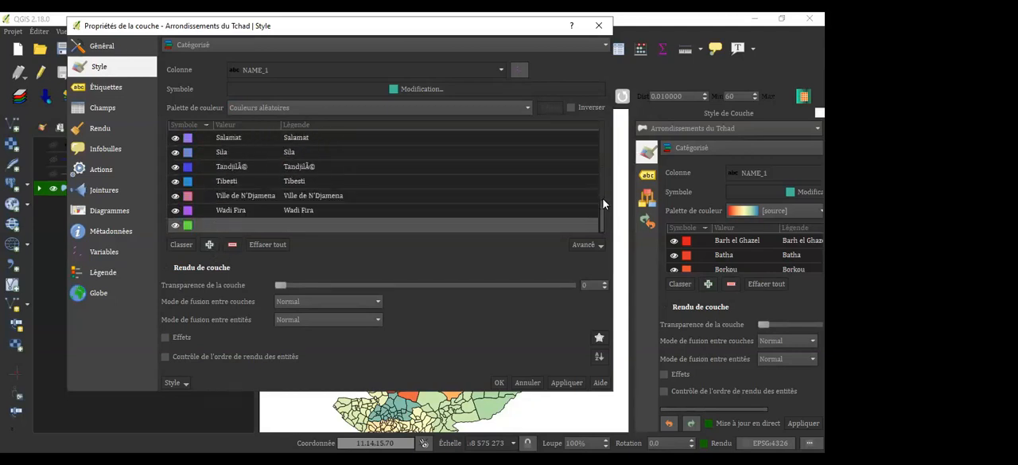
pyautogui.click(565, 383)
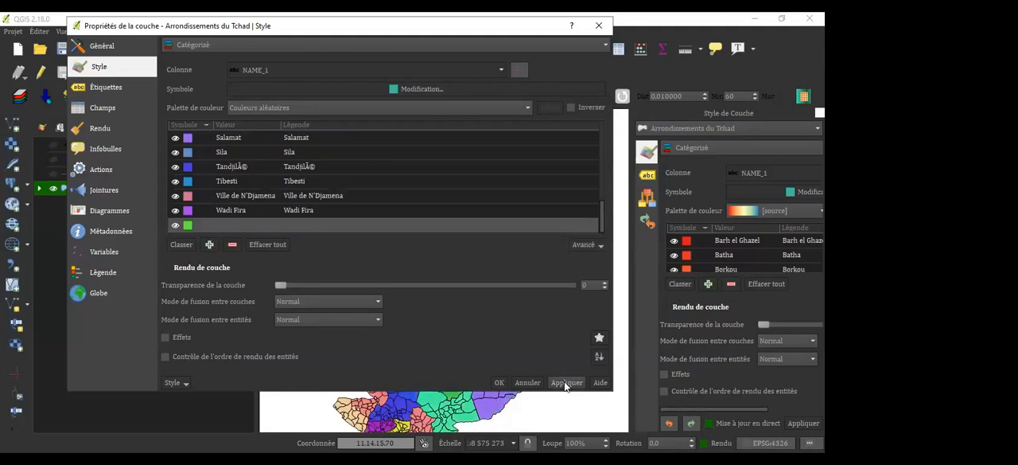
pyautogui.click(499, 382)
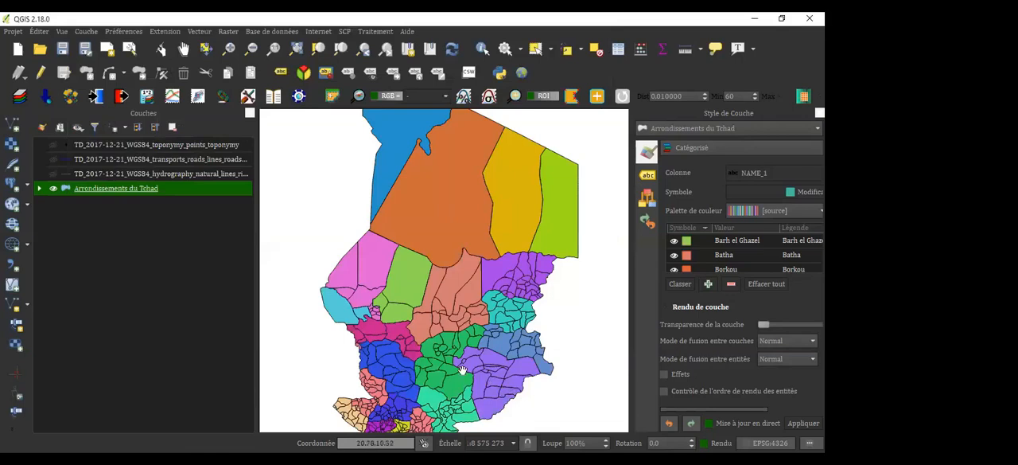
# Examine the recolored central and southeastern regions of Chad up close on the map
pyautogui.moveTo(462, 370)
pyautogui.mouseDown()
pyautogui.moveTo(477, 299)
pyautogui.moveTo(444, 371)
pyautogui.mouseUp()
pyautogui.moveTo(441, 380); pyautogui.dragTo(469, 288)
pyautogui.scroll(3, 470, 286)
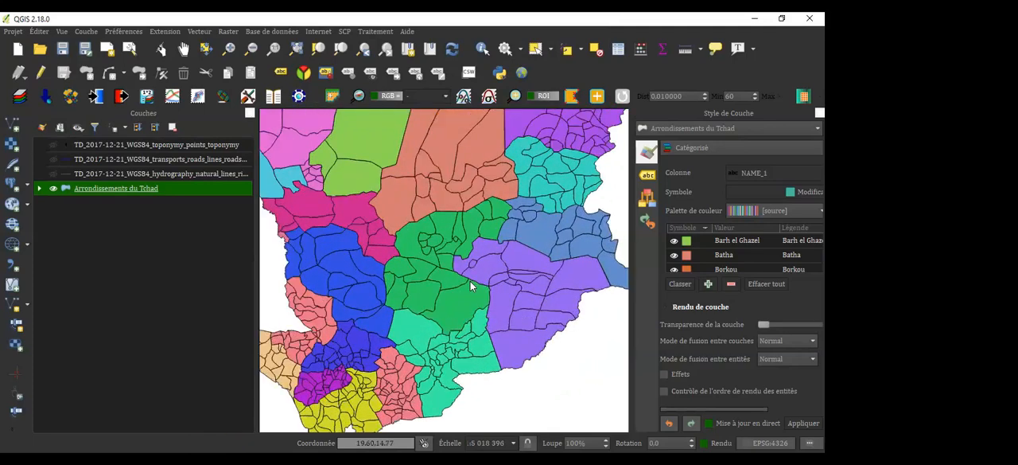
pyautogui.scroll(2, 470, 285)
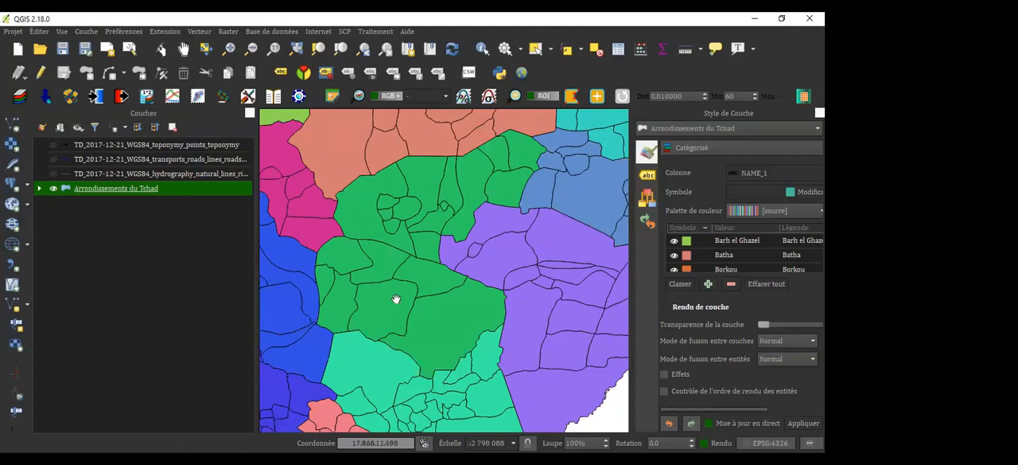
pyautogui.moveTo(457, 311); pyautogui.dragTo(438, 103)
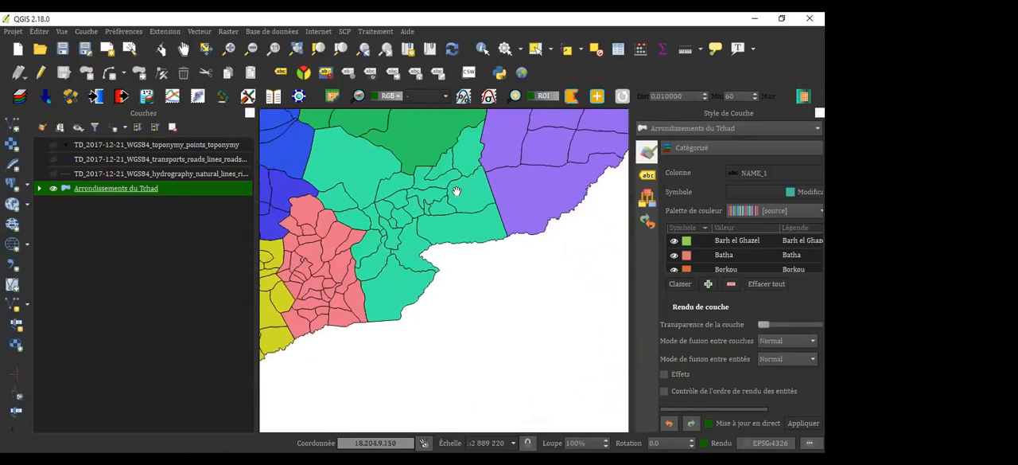
pyautogui.moveTo(430, 178); pyautogui.dragTo(309, 289)
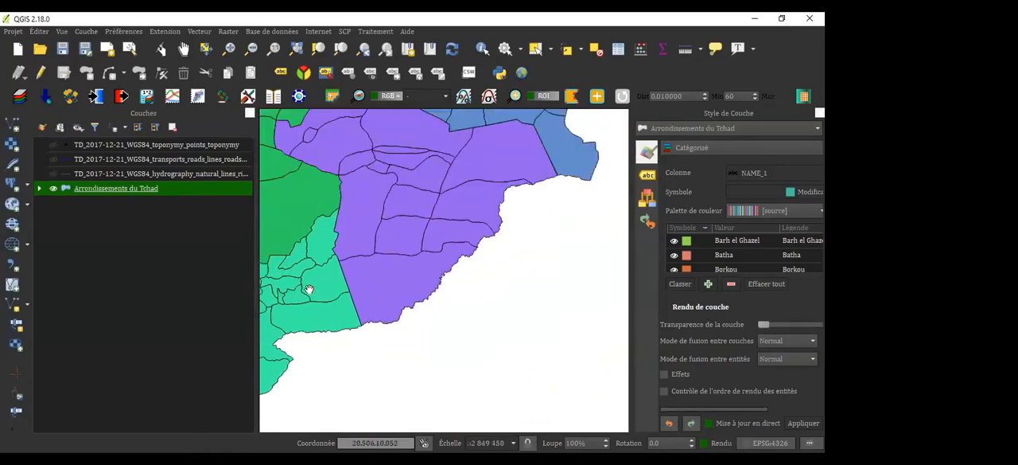
pyautogui.moveTo(416, 282); pyautogui.dragTo(450, 284)
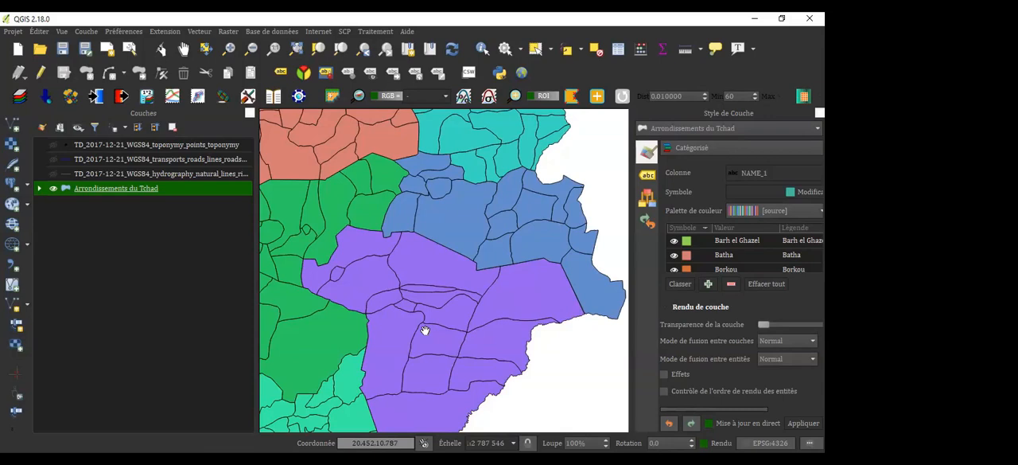
# Expand the category legend of Arrondissements du Tchad and compare its colors with the southwestern regions on the map
pyautogui.click(40, 188)
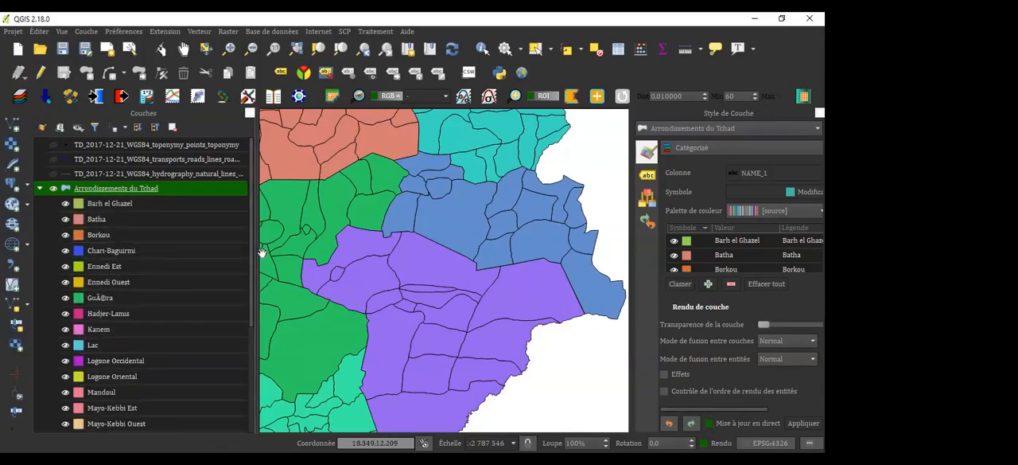
pyautogui.moveTo(252, 223); pyautogui.dragTo(256, 156)
pyautogui.click(40, 189)
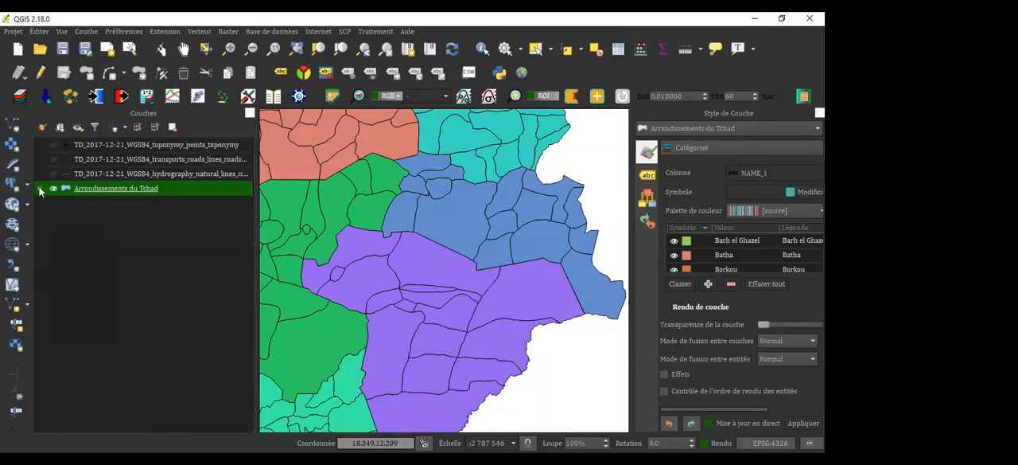
pyautogui.click(40, 189)
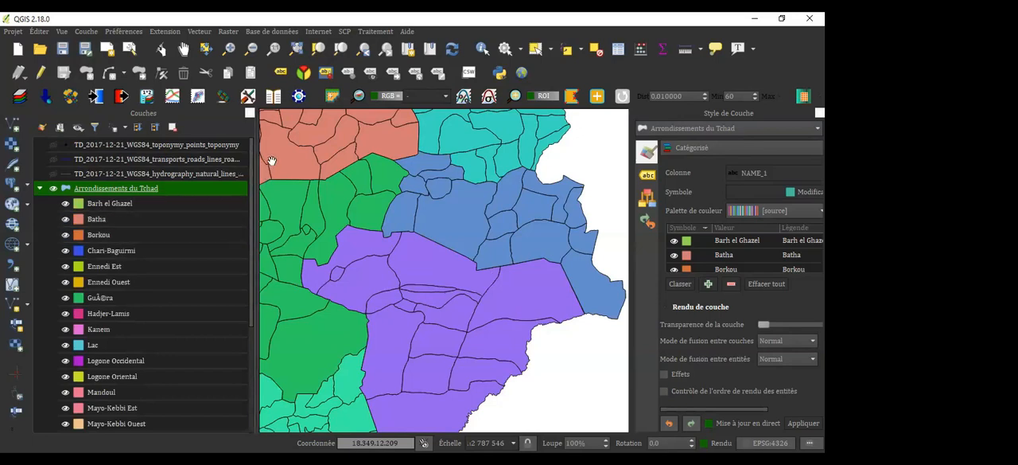
pyautogui.moveTo(305, 196); pyautogui.dragTo(474, 146)
pyautogui.moveTo(407, 311); pyautogui.dragTo(498, 127)
pyautogui.moveTo(341, 296); pyautogui.dragTo(490, 379)
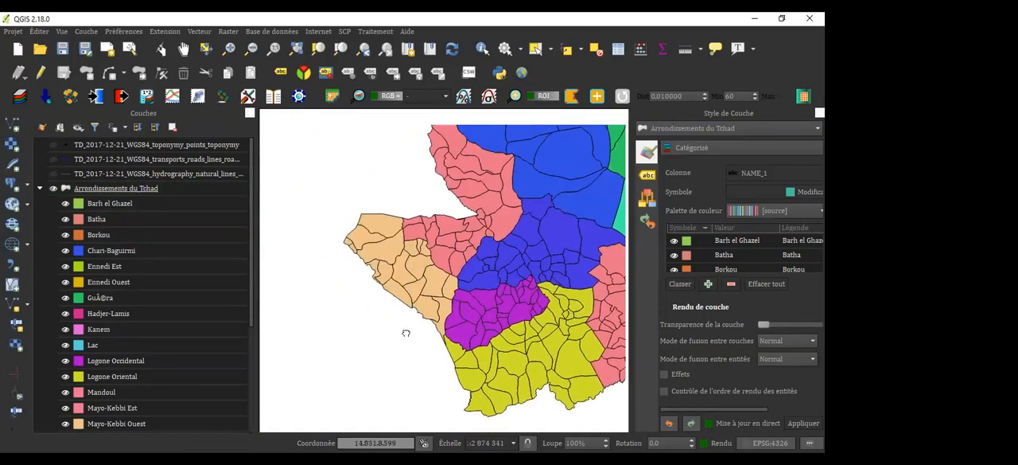
pyautogui.moveTo(405, 333); pyautogui.dragTo(400, 340)
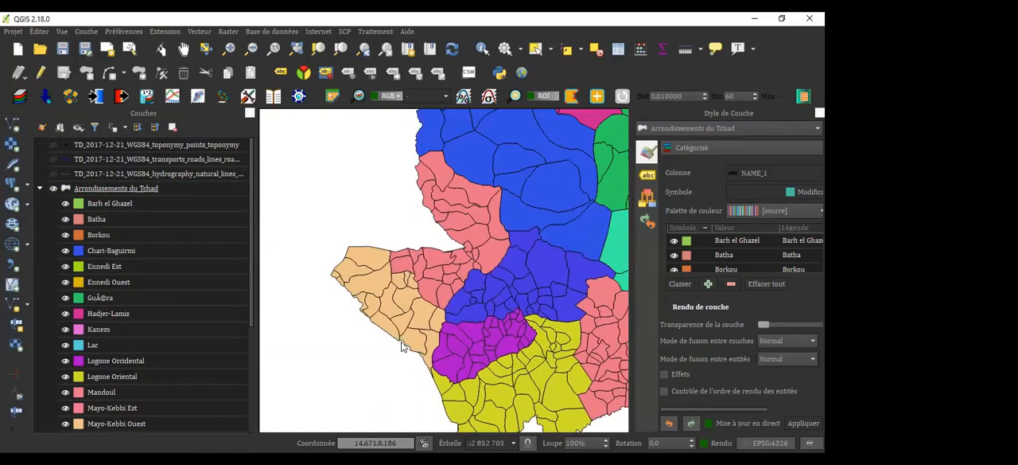
pyautogui.scroll(3, 401, 340)
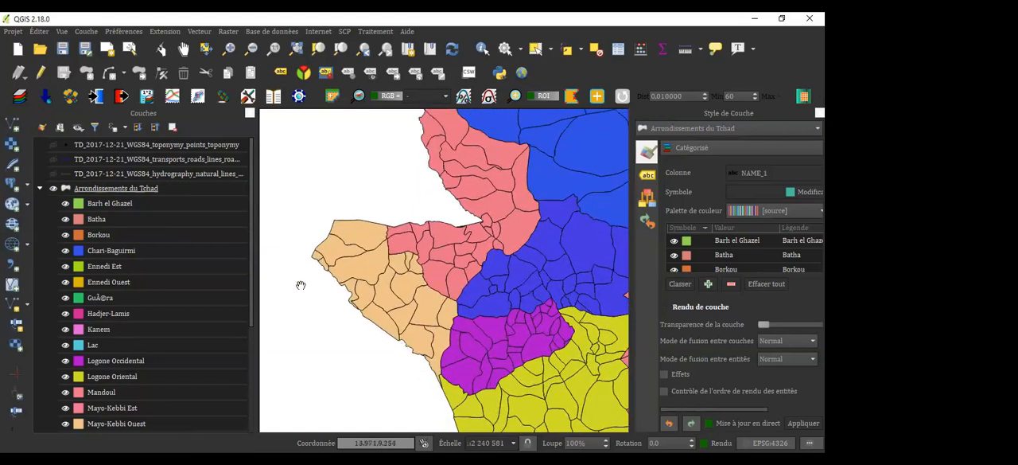
pyautogui.scroll(-2, 258, 252)
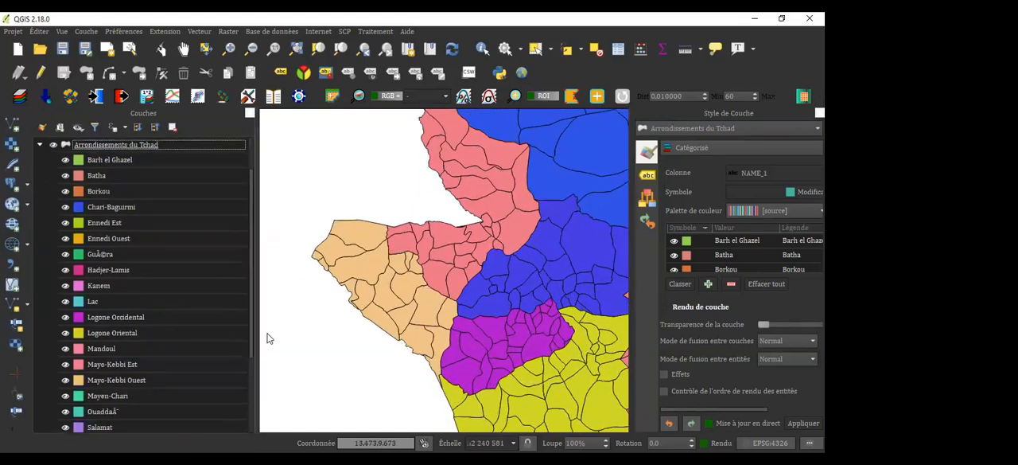
pyautogui.scroll(2, 262, 260)
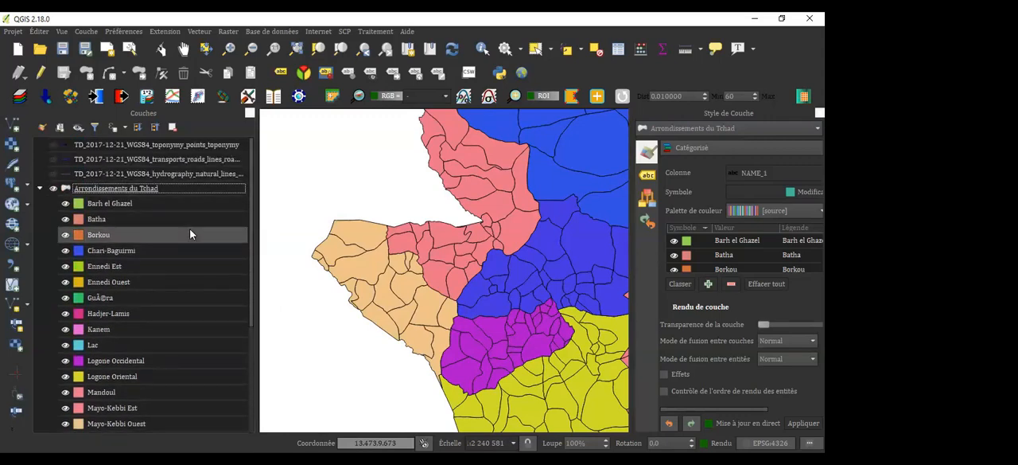
# Hide the Arrondissements du Tchad categories from Barh el Ghazel through Mayo-Kebbi Est in the legend
pyautogui.click(66, 206)
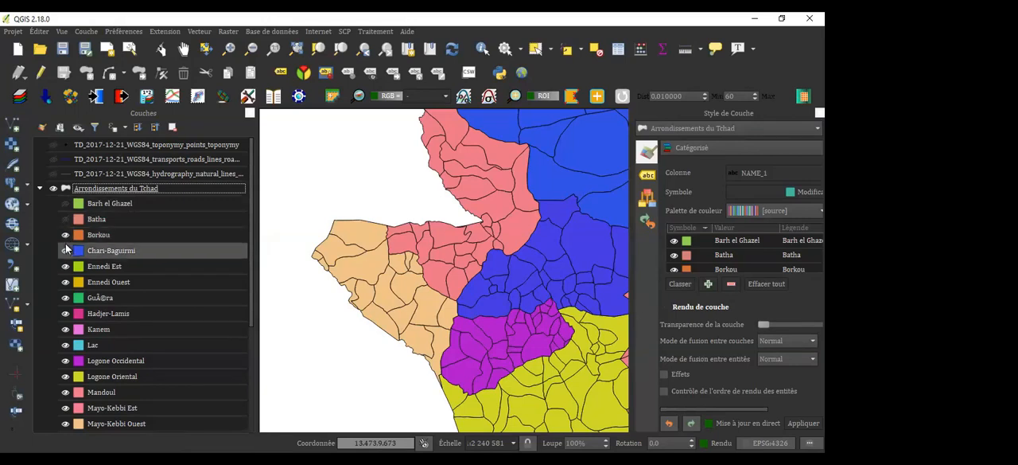
pyautogui.click(65, 236)
pyautogui.click(65, 251)
pyautogui.click(66, 270)
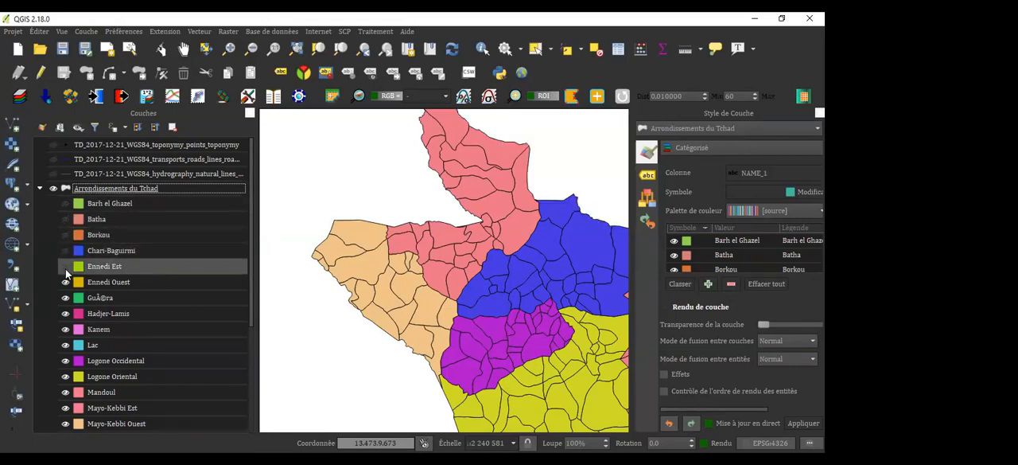
pyautogui.click(66, 282)
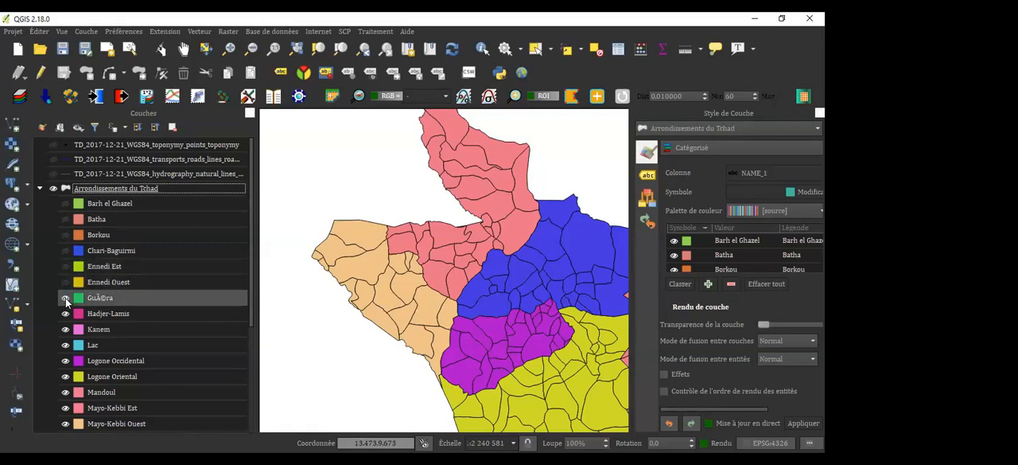
pyautogui.click(65, 299)
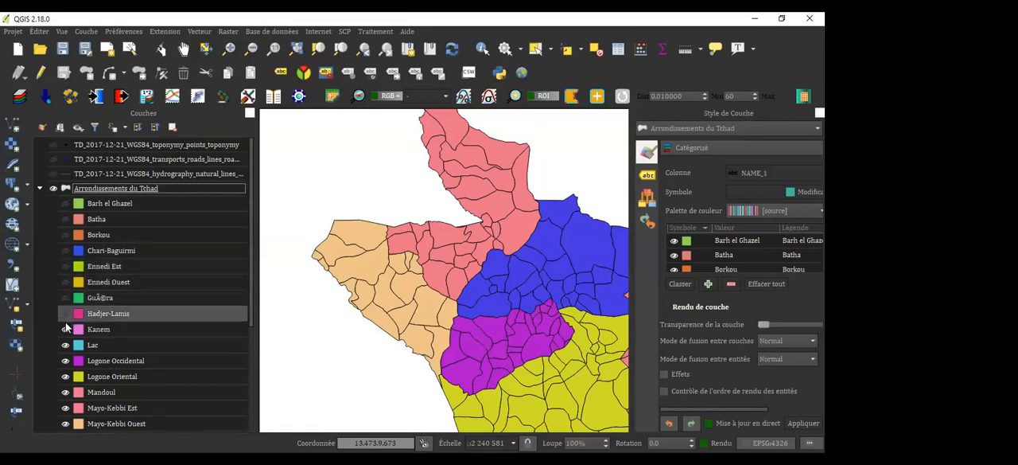
pyautogui.click(65, 316)
pyautogui.click(65, 329)
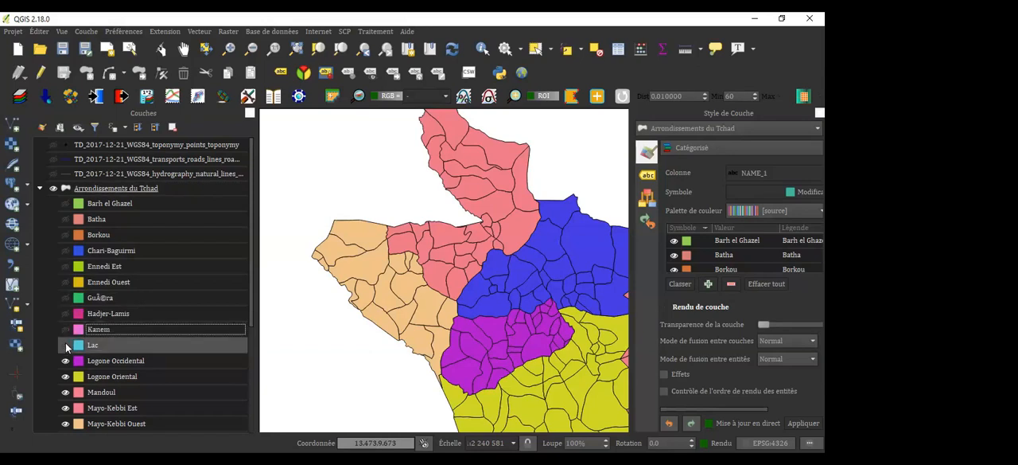
pyautogui.click(65, 344)
pyautogui.click(65, 361)
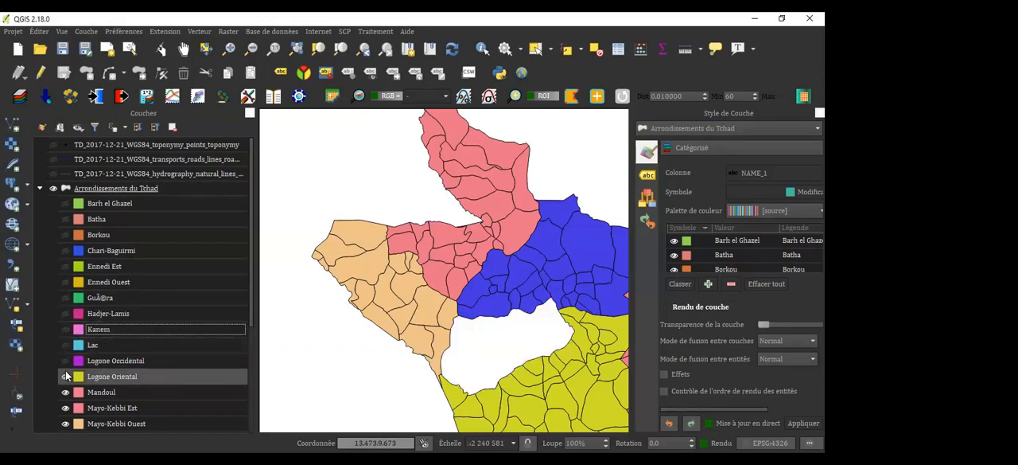
pyautogui.click(65, 376)
pyautogui.click(65, 392)
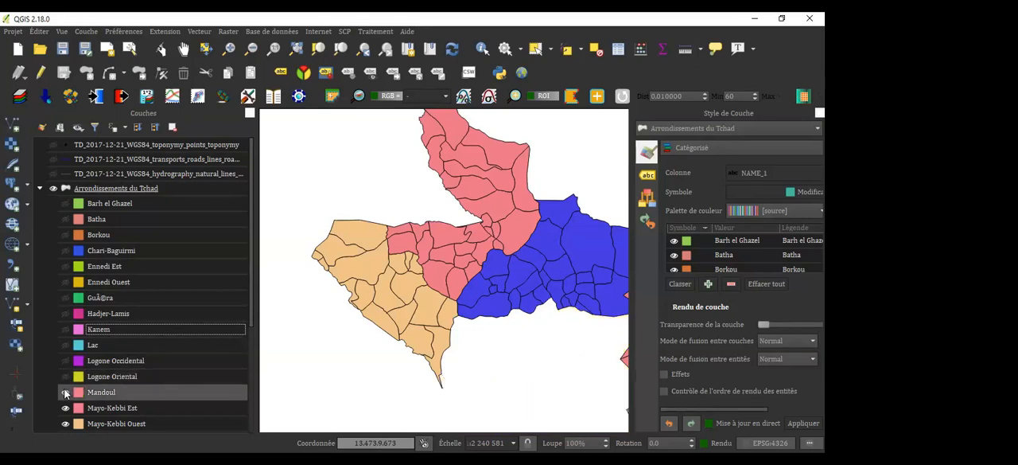
pyautogui.click(65, 407)
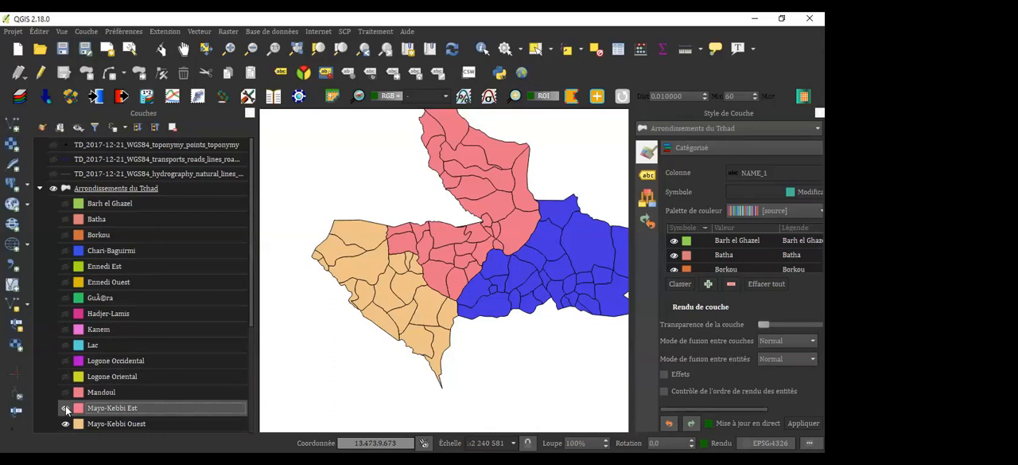
pyautogui.click(65, 407)
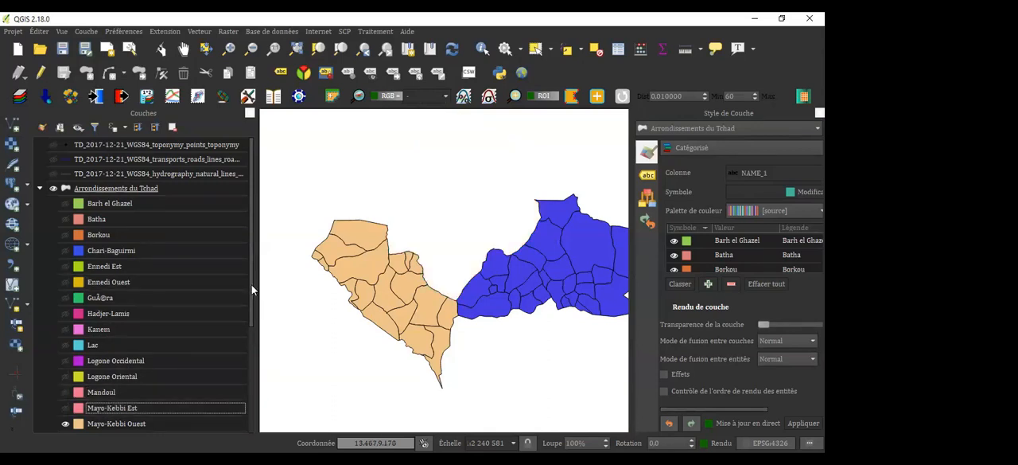
# Hide the categories from Moyen-Chari through Wadi Fira plus the unnamed one, leaving only Mayo-Kebbi Ouest displayed
pyautogui.scroll(-3, 251, 293)
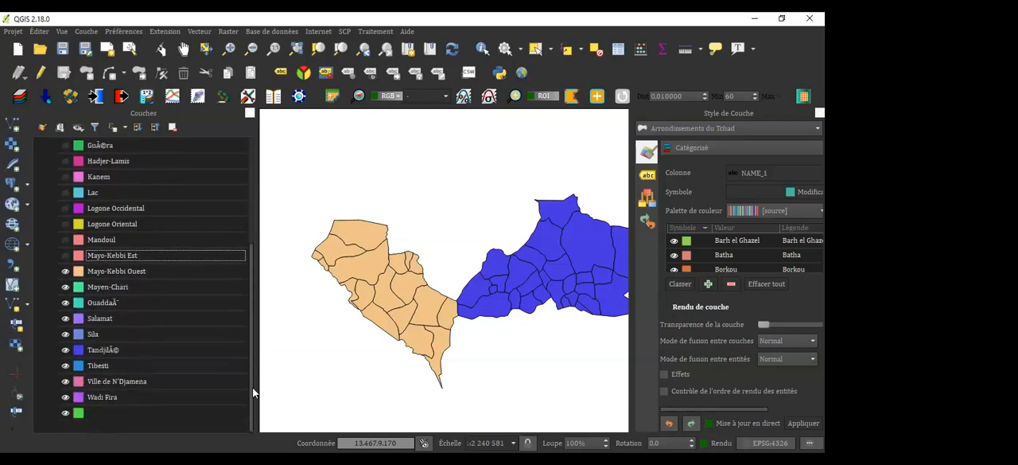
pyautogui.click(65, 287)
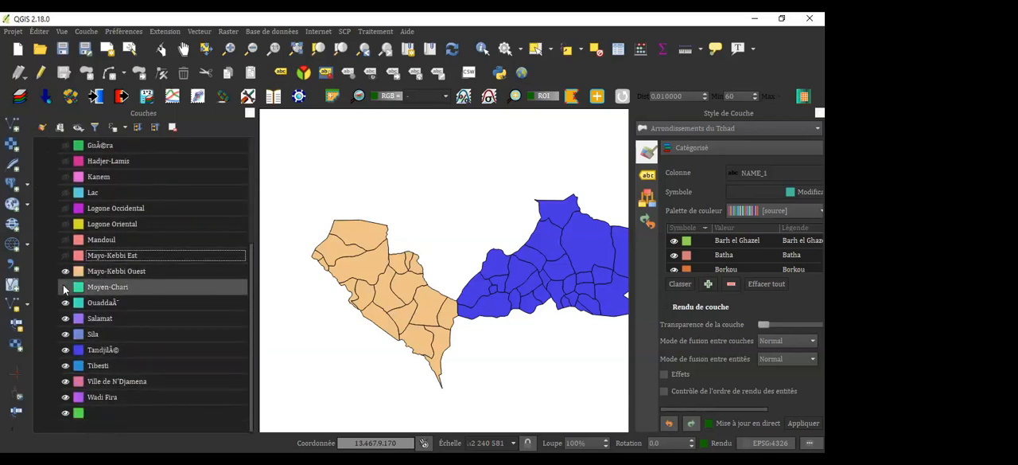
pyautogui.click(65, 302)
pyautogui.click(65, 319)
pyautogui.click(66, 334)
pyautogui.click(65, 350)
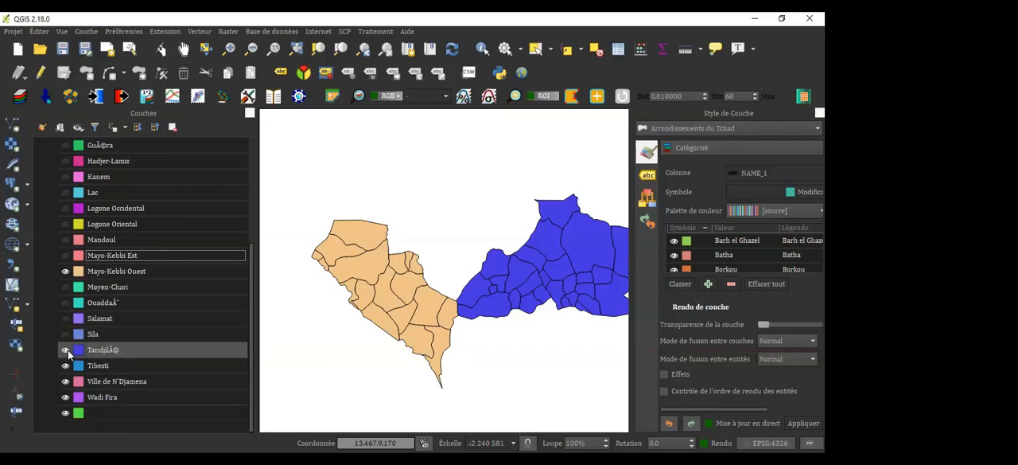
pyautogui.click(65, 365)
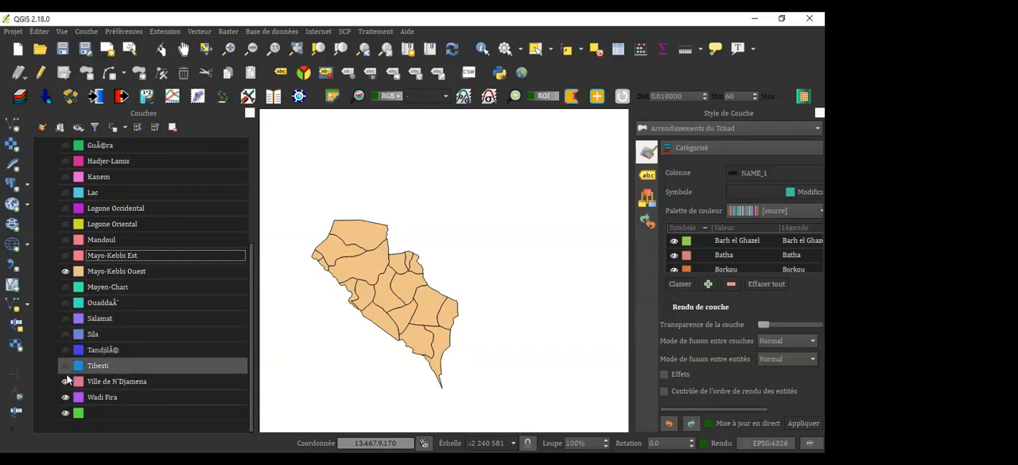
pyautogui.click(65, 381)
pyautogui.click(66, 397)
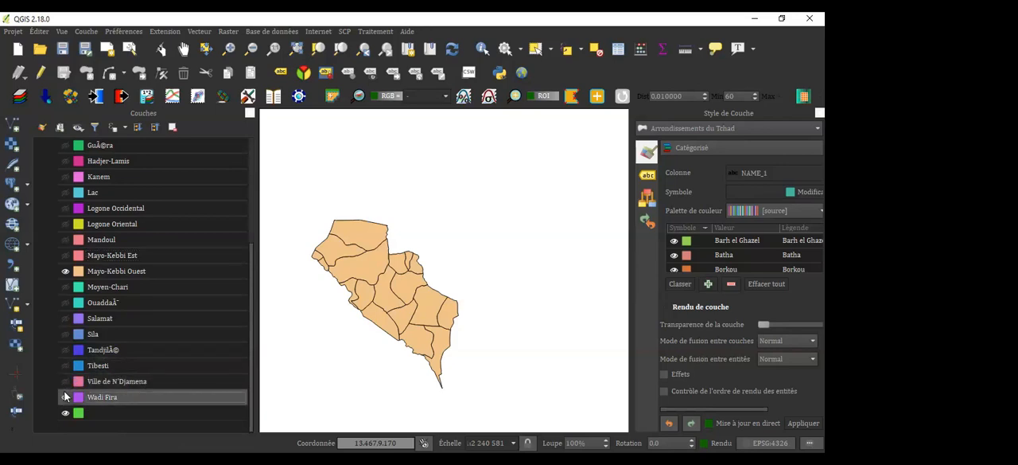
pyautogui.click(65, 412)
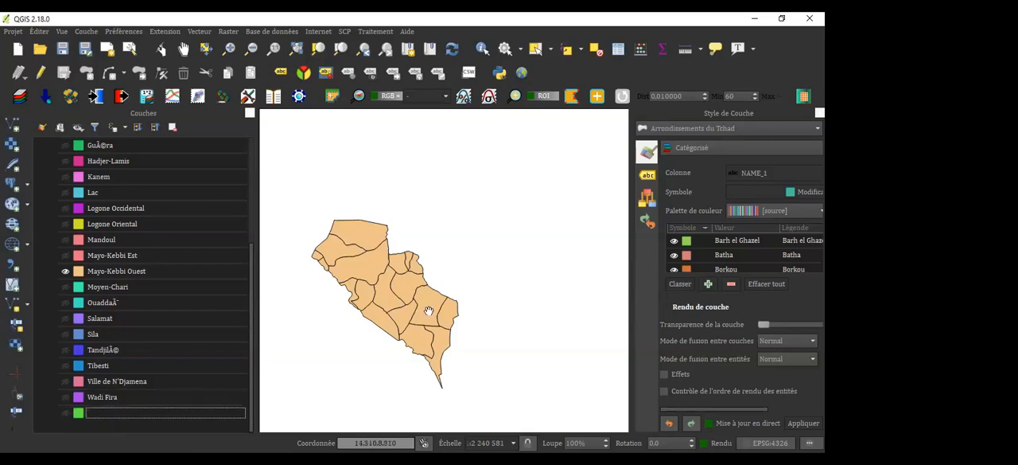
# Frame the Mayo-Kebbi Ouest region at a larger scale in the map and collapse the legend of Arrondissements du Tchad
pyautogui.scroll(3, 431, 315)
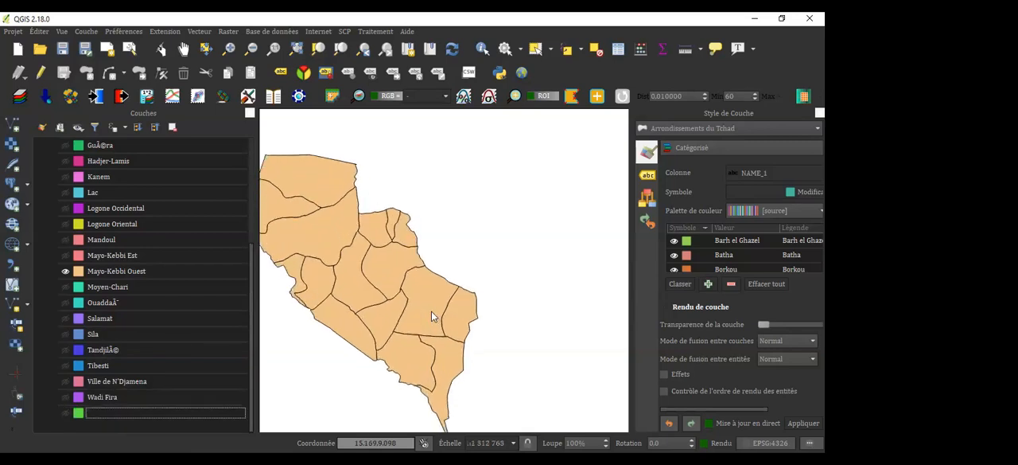
pyautogui.moveTo(374, 314); pyautogui.dragTo(449, 296)
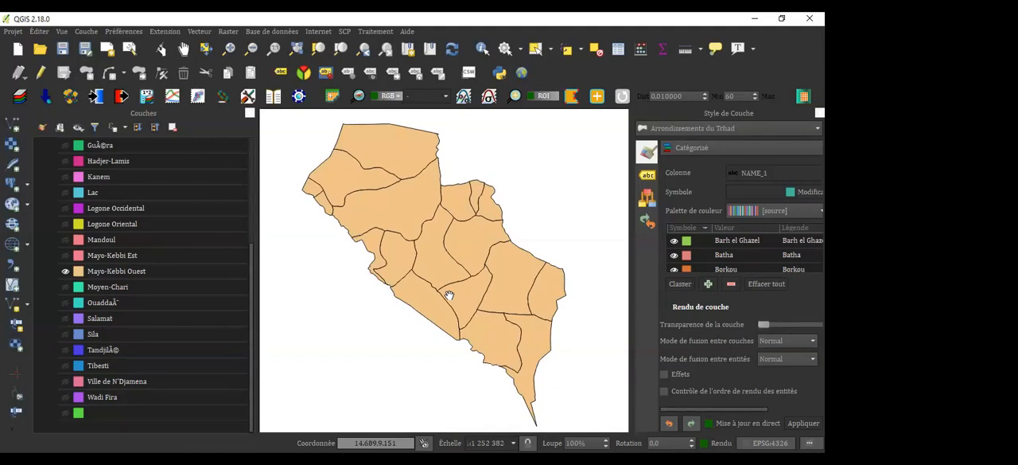
pyautogui.moveTo(449, 295); pyautogui.dragTo(455, 289)
pyautogui.moveTo(250, 254); pyautogui.dragTo(249, 159)
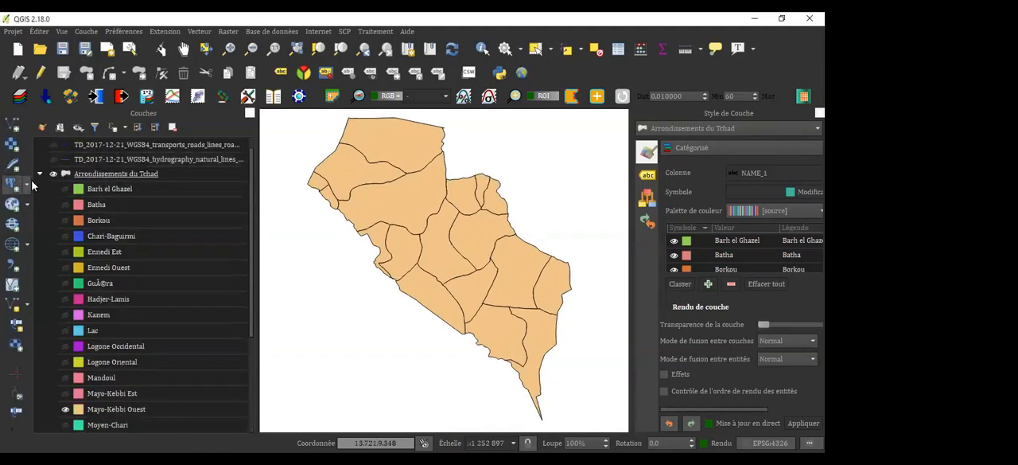
pyautogui.click(39, 173)
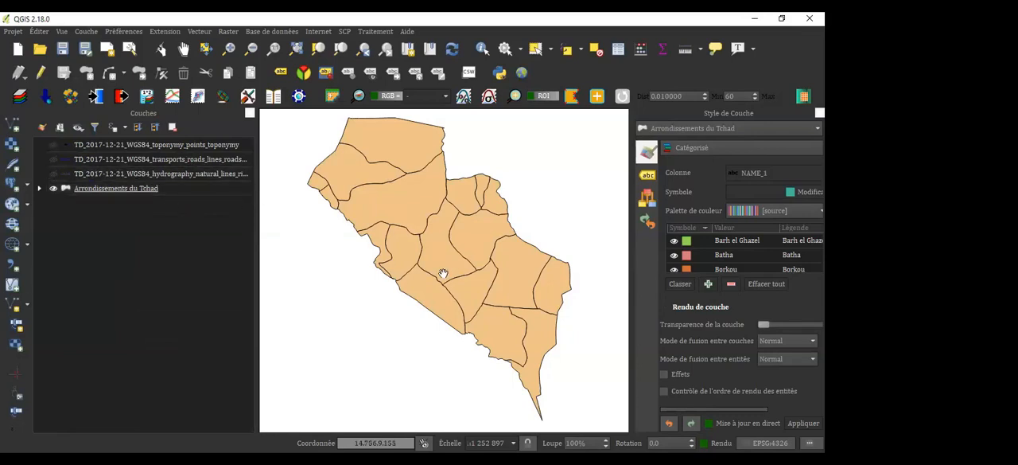
pyautogui.moveTo(443, 274)
pyautogui.mouseDown()
pyautogui.moveTo(440, 327)
pyautogui.moveTo(430, 275)
pyautogui.mouseUp()
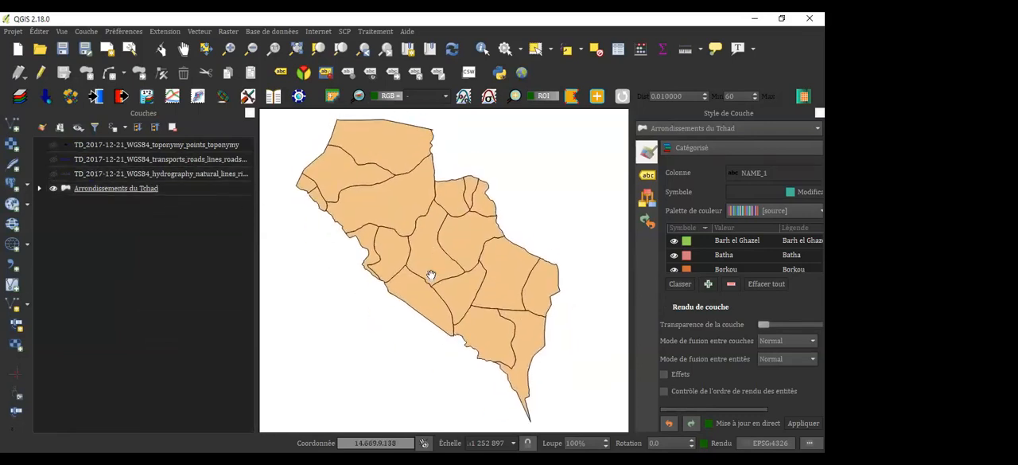
# Display the hydrography, roads and toponymy points layers over the Mayo-Kebbi Ouest region
pyautogui.click(53, 173)
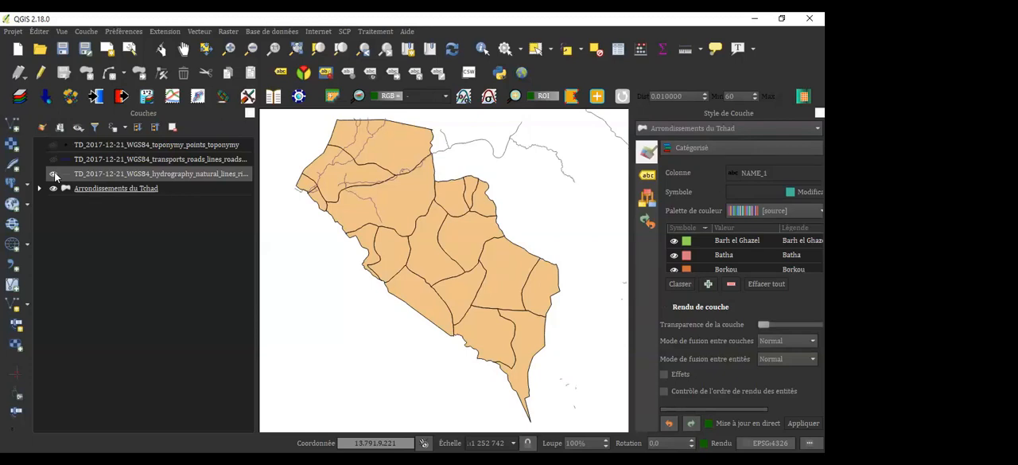
pyautogui.click(53, 159)
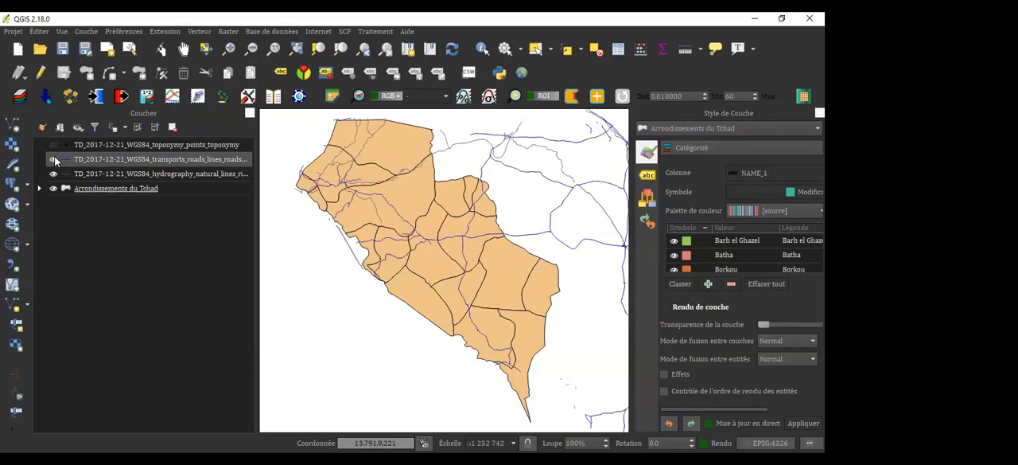
pyautogui.click(57, 148)
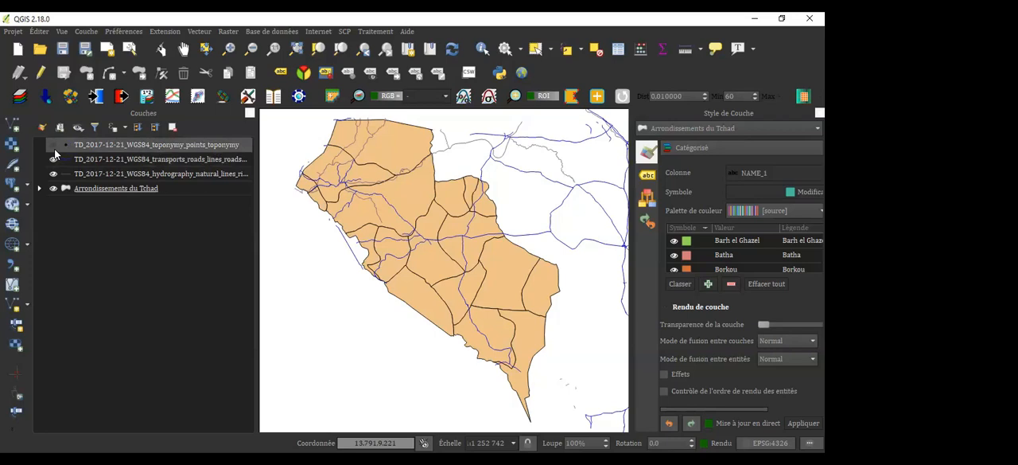
pyautogui.click(53, 146)
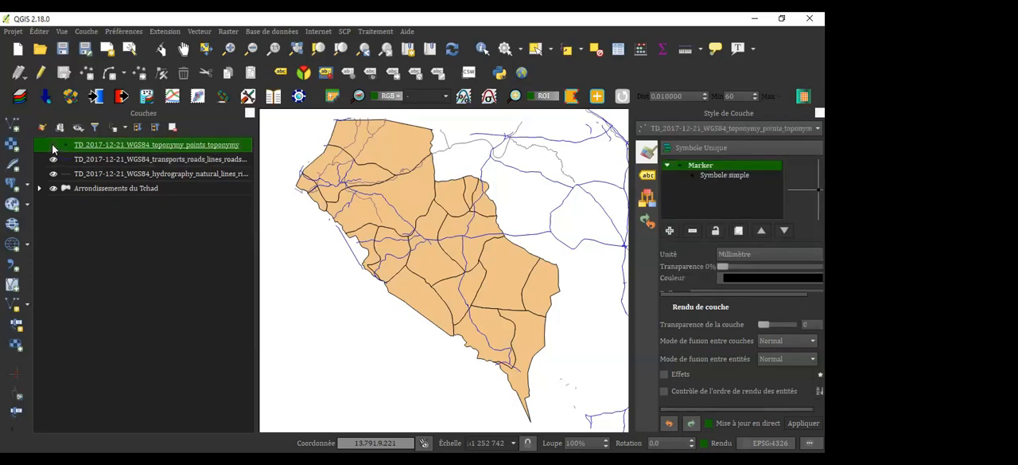
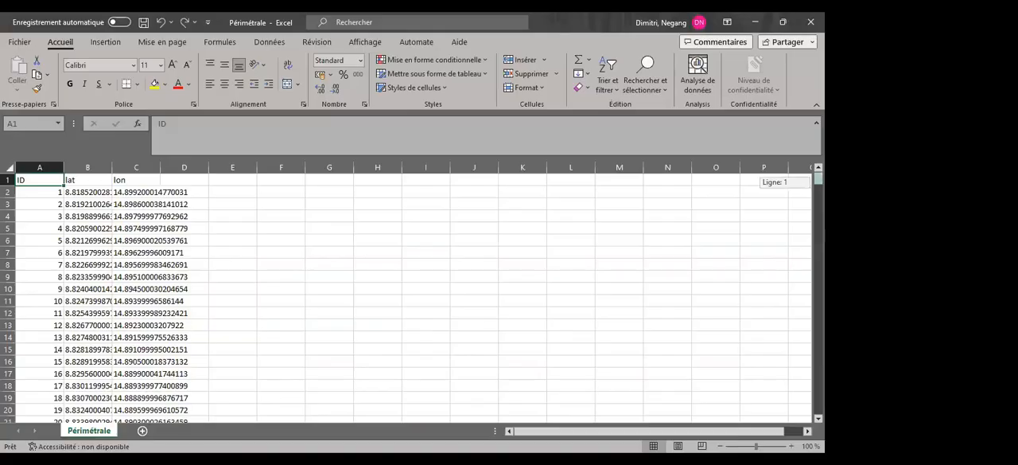
# Switch to the Périmétrale sheet in Excel and fit the widths of the ID, lat and lon columns to their contents
pyautogui.moveTo(818, 179)
pyautogui.mouseDown()
pyautogui.moveTo(817, 407)
pyautogui.moveTo(817, 179)
pyautogui.mouseUp()
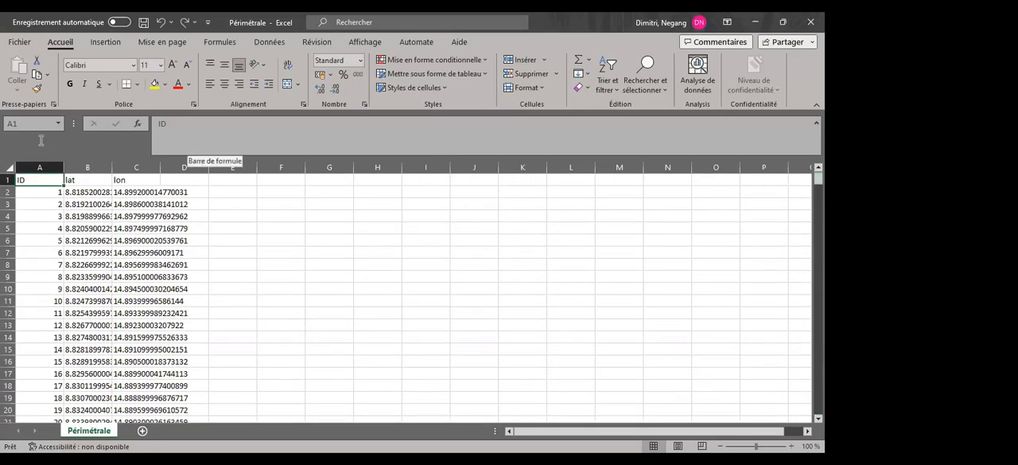
pyautogui.doubleClick(63, 169)
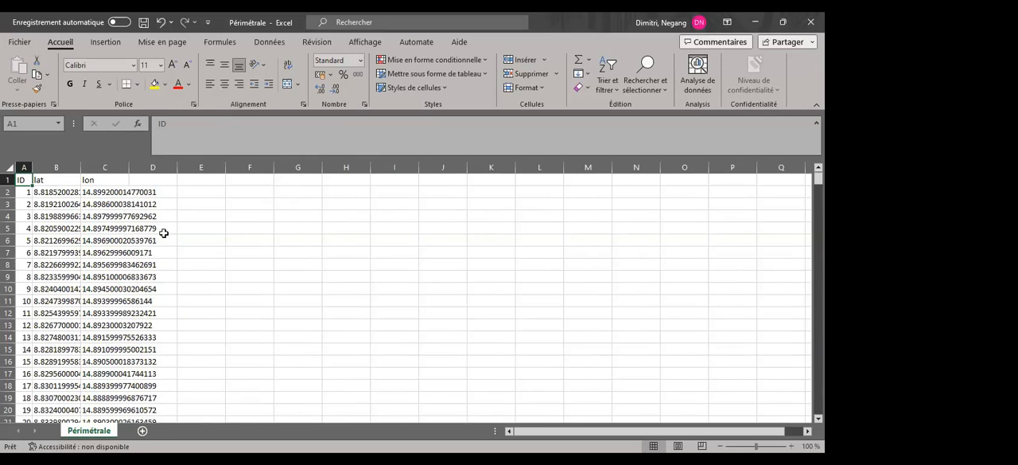
pyautogui.doubleClick(127, 169)
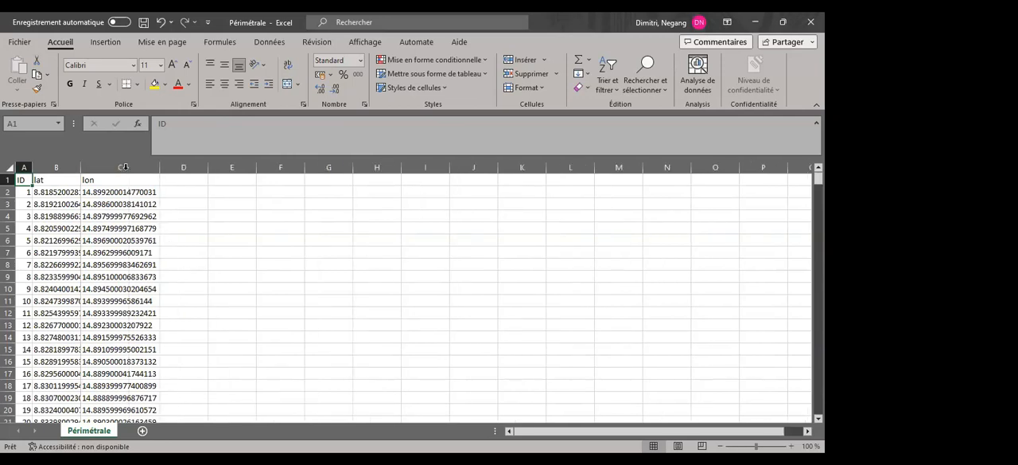
pyautogui.doubleClick(80, 167)
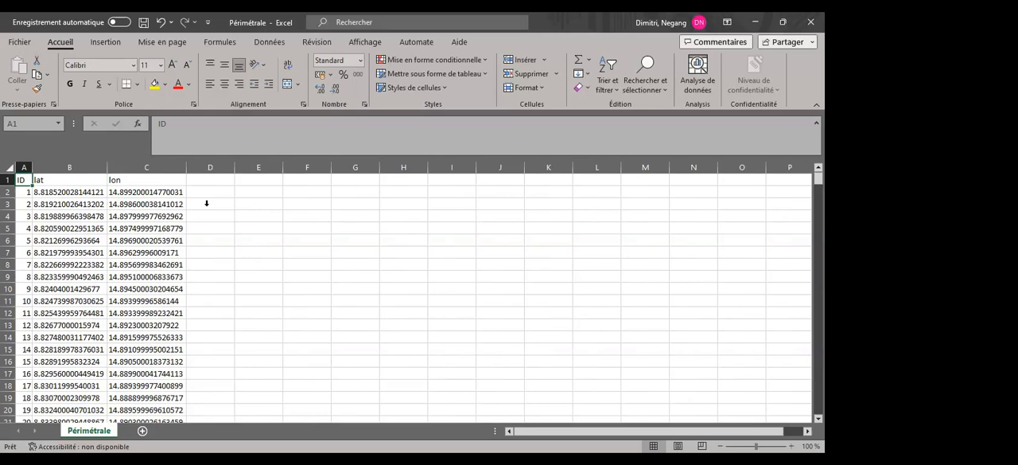
# Examine the CSV UTF-8 save format and the Fichiers Excel destination folder for Périmétrale, and close the save options without saving
pyautogui.click(6, 43)
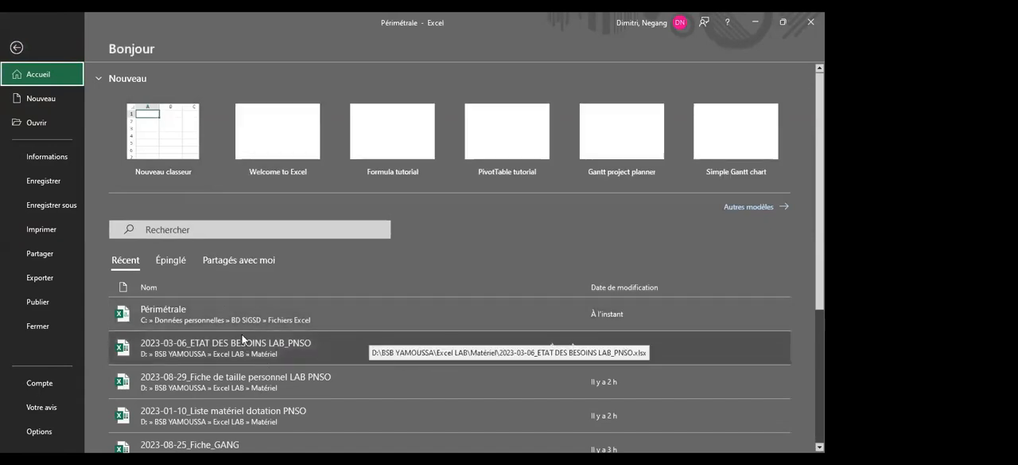
pyautogui.click(52, 208)
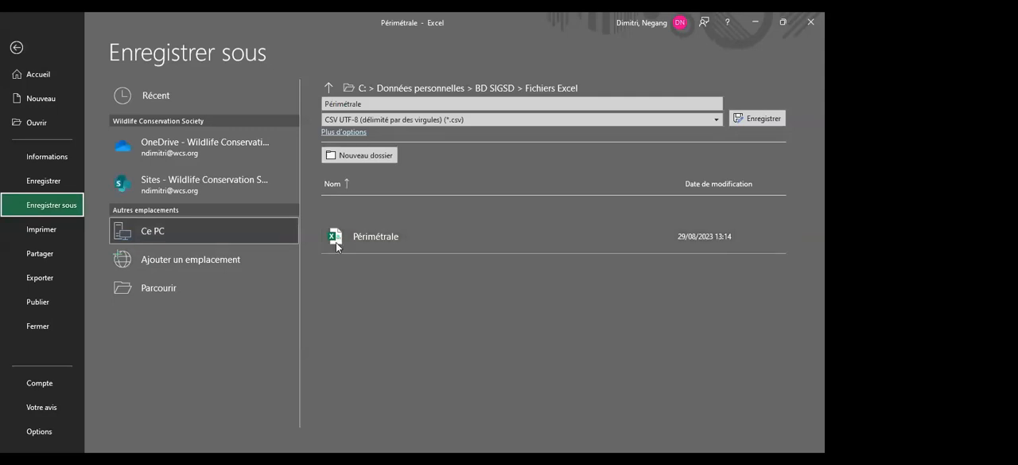
pyautogui.click(186, 283)
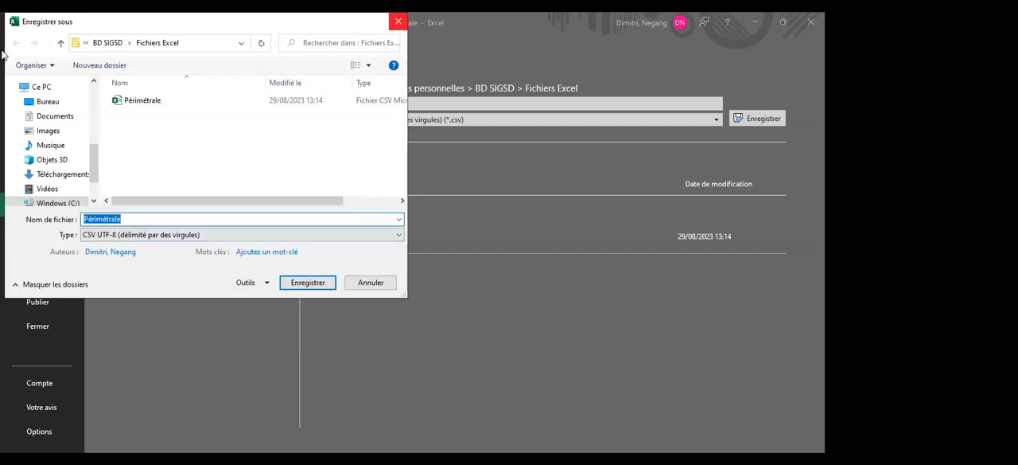
pyautogui.press('Escape')
pyautogui.press('Escape')
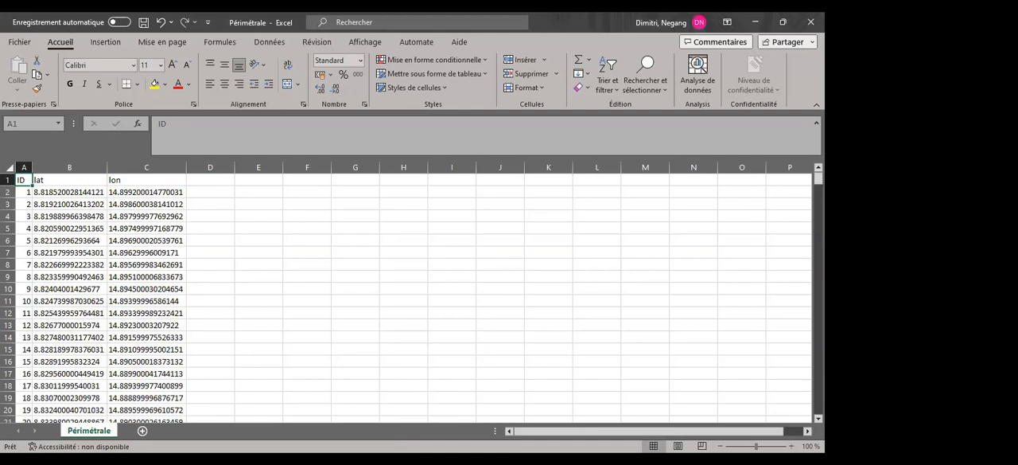
# Switch to QGIS and choose Périmétrale.csv from the Fichiers Excel folder as the source for a delimited text layer
pyautogui.hotkey('alt', 'Tab')
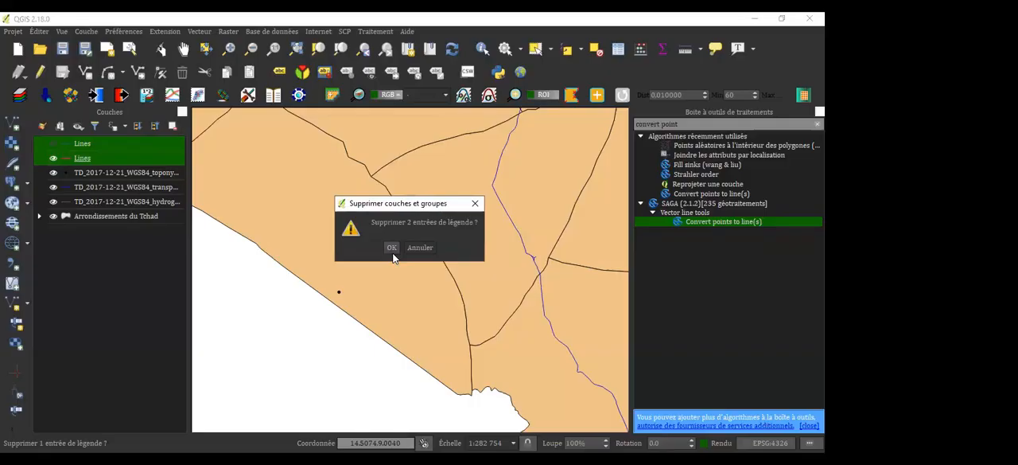
pyautogui.click(391, 247)
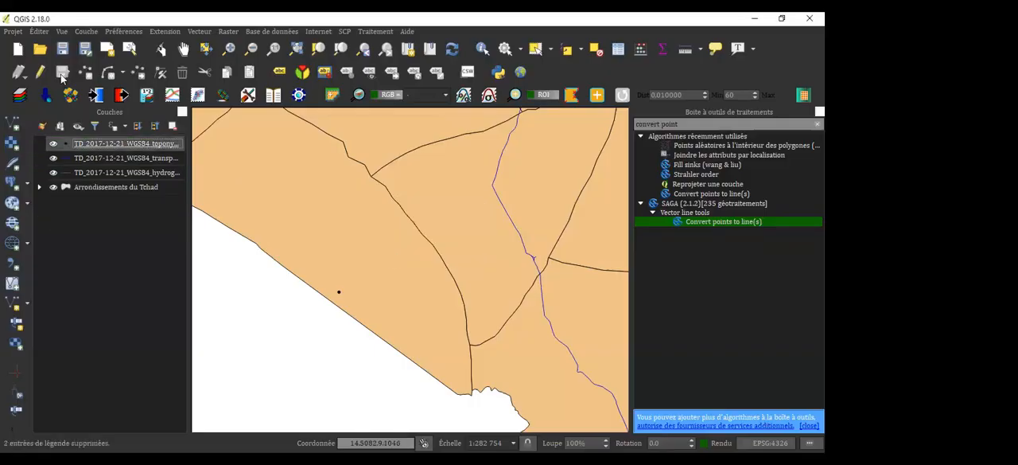
pyautogui.click(86, 32)
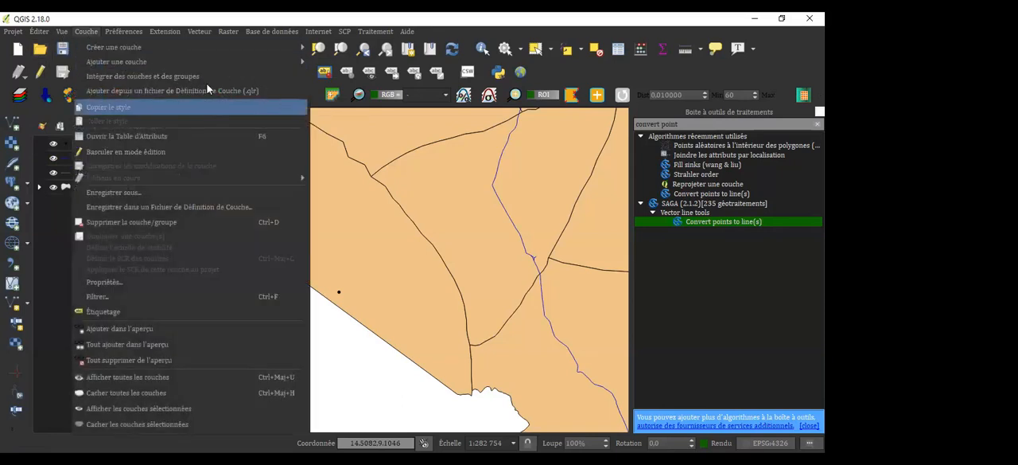
pyautogui.moveTo(152, 64)
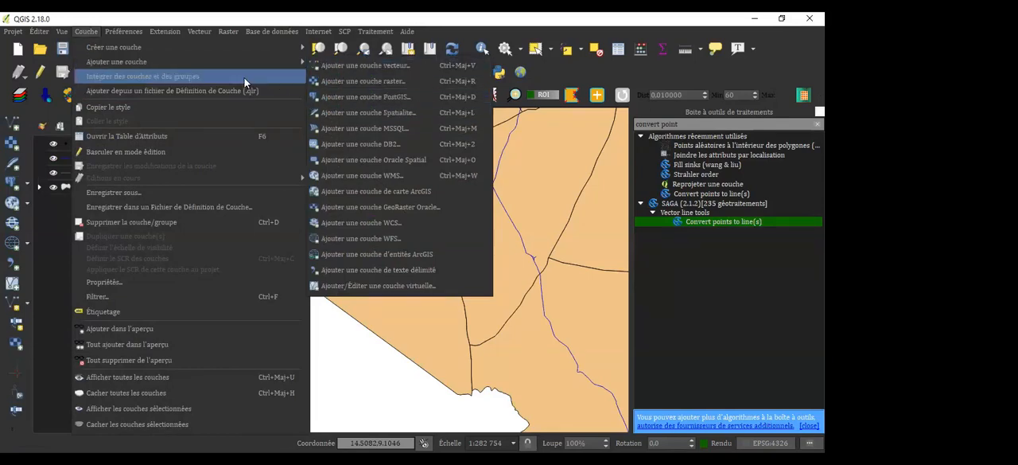
pyautogui.moveTo(117, 47)
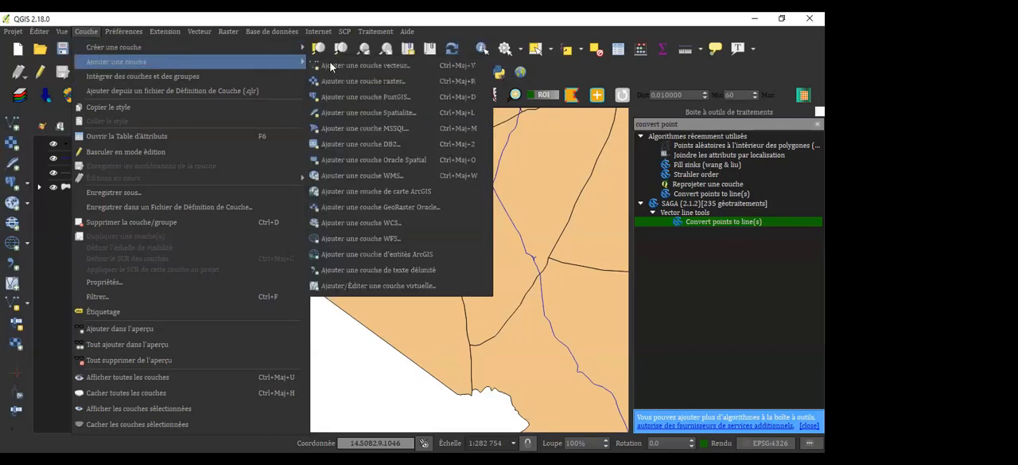
pyautogui.click(366, 270)
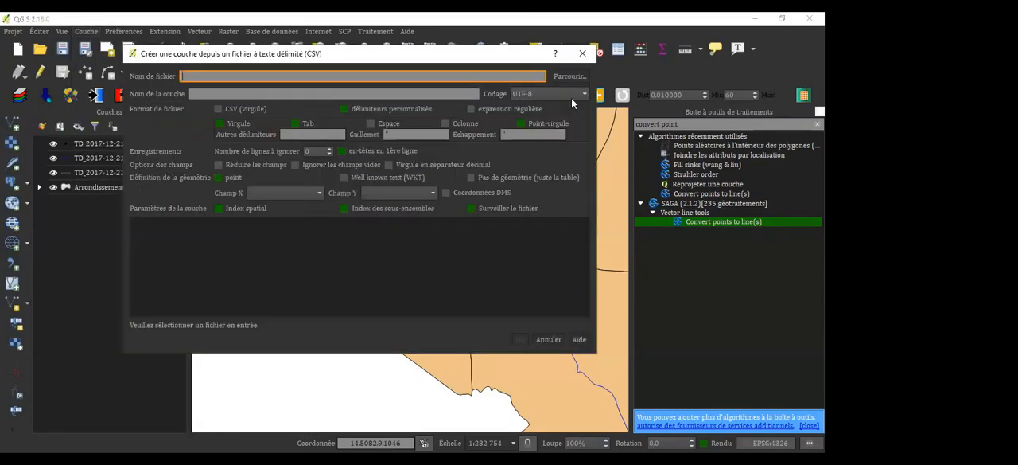
pyautogui.click(569, 79)
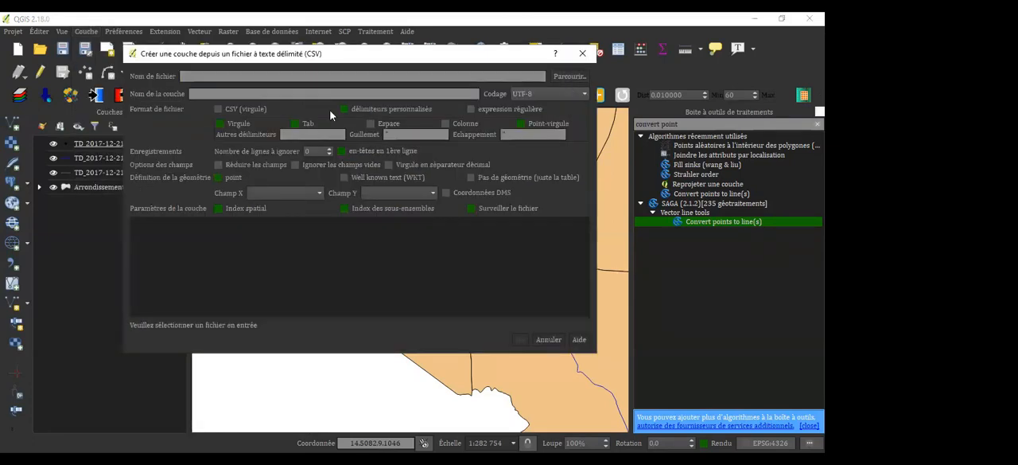
pyautogui.click(420, 333)
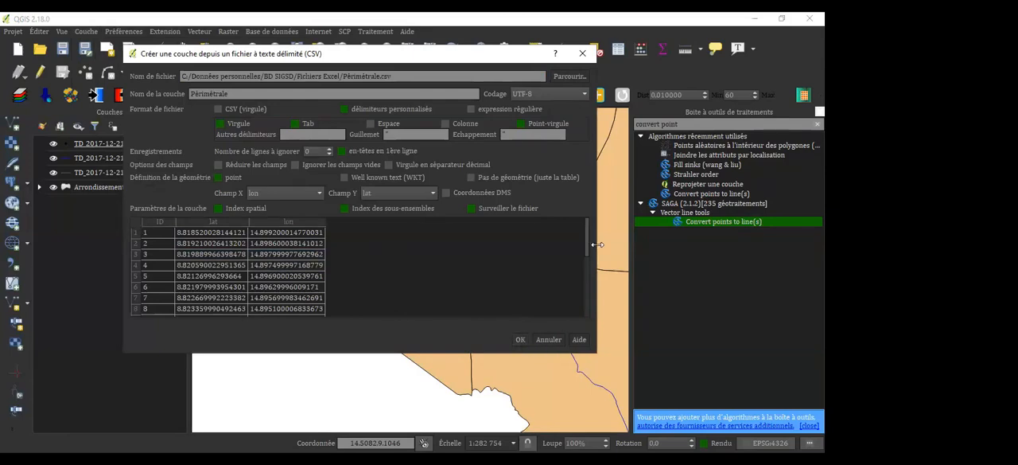
# Check the sample rows and create the Périmétrale point layer with lon as X field and lat as Y field, dismissing the CRS notice
pyautogui.moveTo(587, 251); pyautogui.dragTo(595, 329)
pyautogui.moveTo(594, 379); pyautogui.dragTo(594, 402)
pyautogui.moveTo(586, 251); pyautogui.dragTo(587, 322)
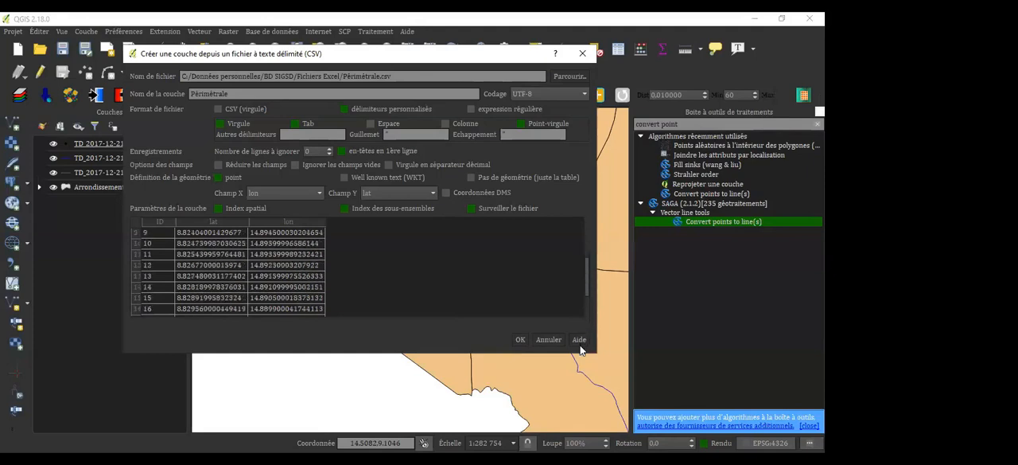
pyautogui.click(519, 340)
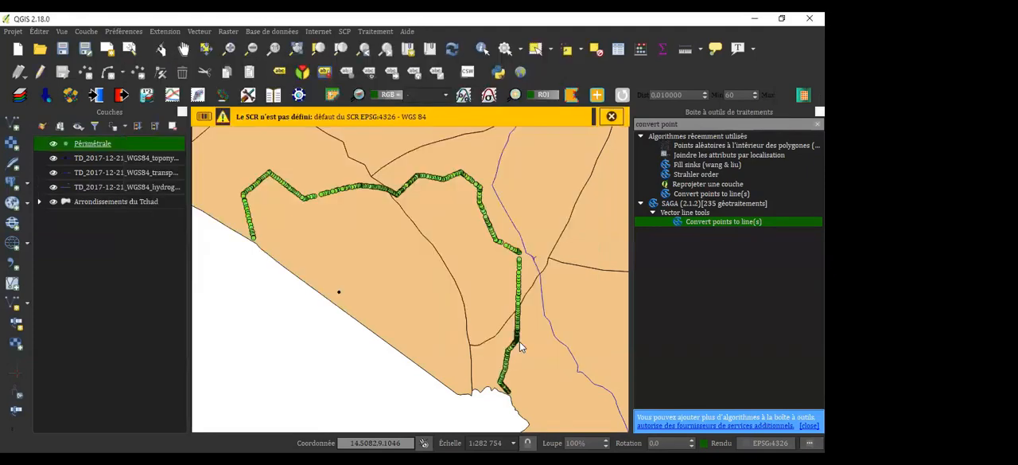
pyautogui.click(608, 116)
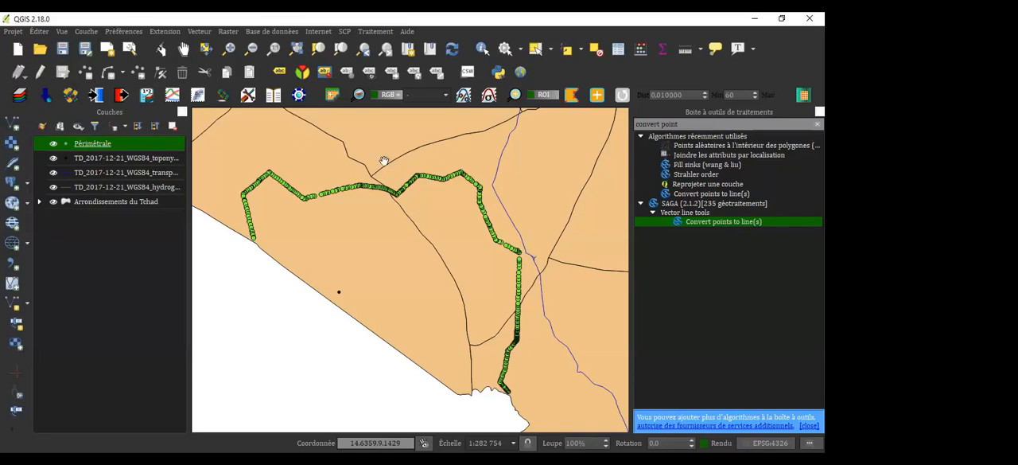
# Frame the Périmétrale points in the map and clear the "convert point" search from the processing toolbox
pyautogui.scroll(4, 442, 196)
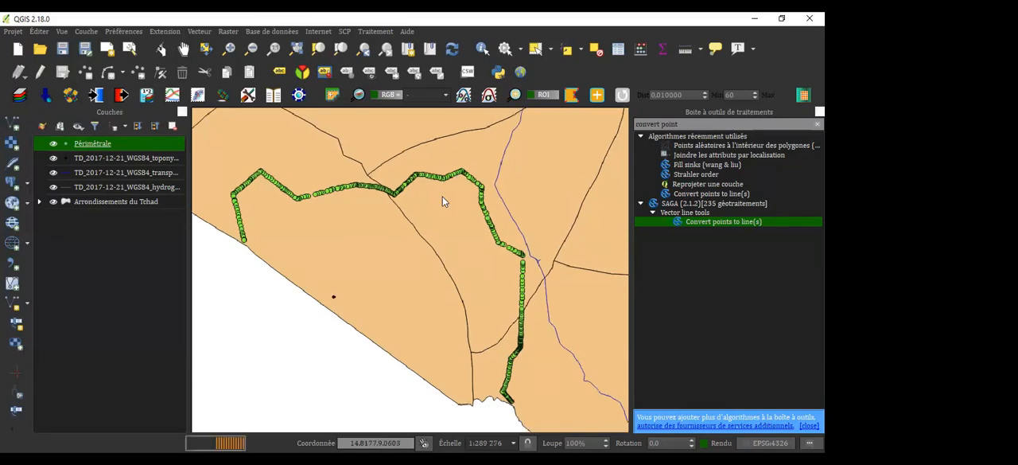
pyautogui.moveTo(345, 214); pyautogui.dragTo(461, 152)
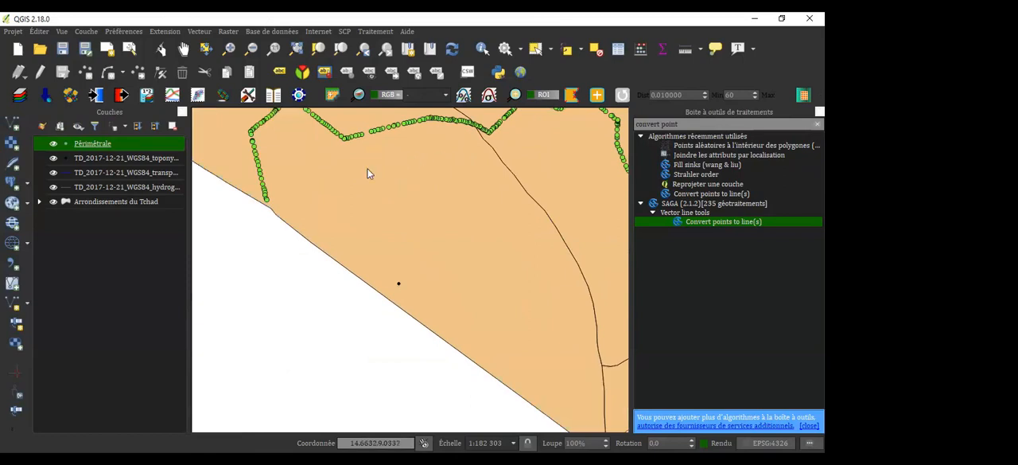
pyautogui.scroll(-3, 367, 170)
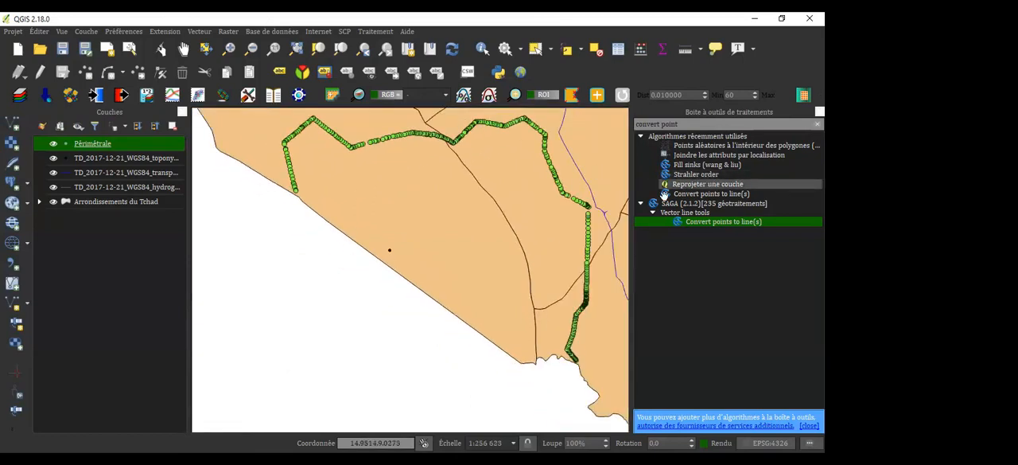
pyautogui.click(691, 117)
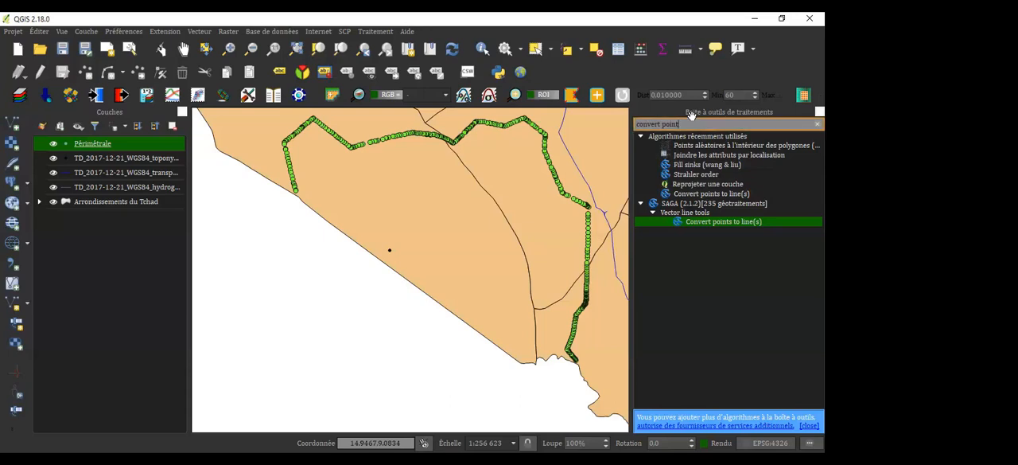
pyautogui.press('BackSpace')
pyautogui.press('BackSpace')
pyautogui.press('BackSpace')
pyautogui.press('BackSpace')
pyautogui.press('BackSpace')
pyautogui.press('BackSpace')
pyautogui.press('BackSpace')
pyautogui.press('BackSpace')
pyautogui.press('BackSpace')
pyautogui.press('BackSpace')
pyautogui.press('BackSpace')
pyautogui.press('BackSpace')
pyautogui.press('BackSpace')
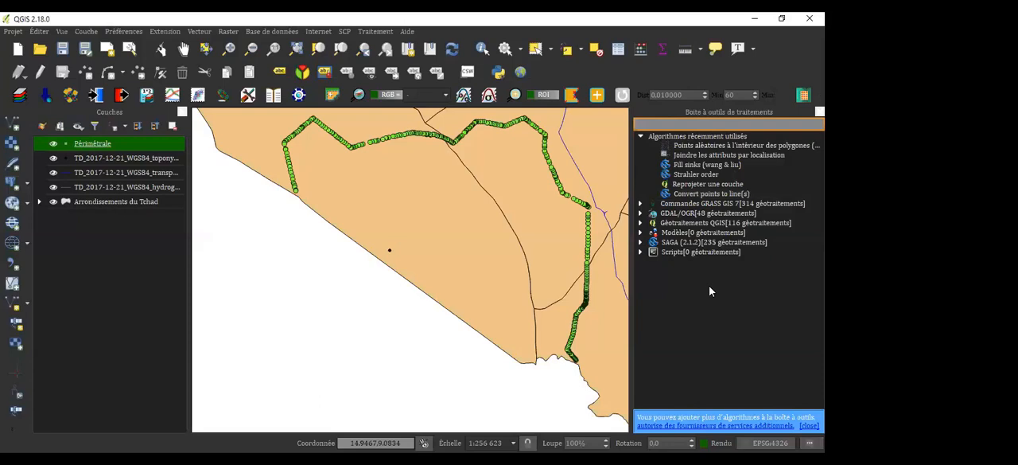
# Examine the QGIS geoprocessing algorithms for vector analysis, vector creation and vector geometry in the processing toolbox
pyautogui.click(640, 222)
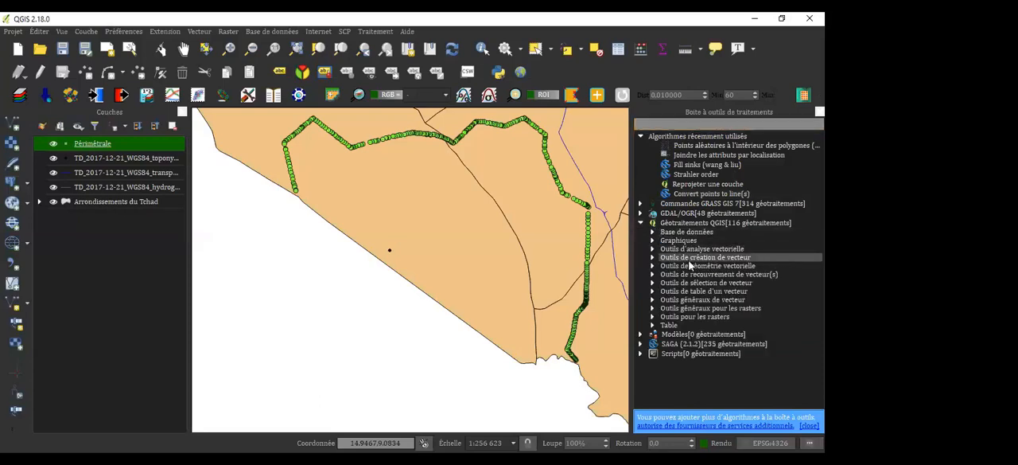
pyautogui.click(656, 250)
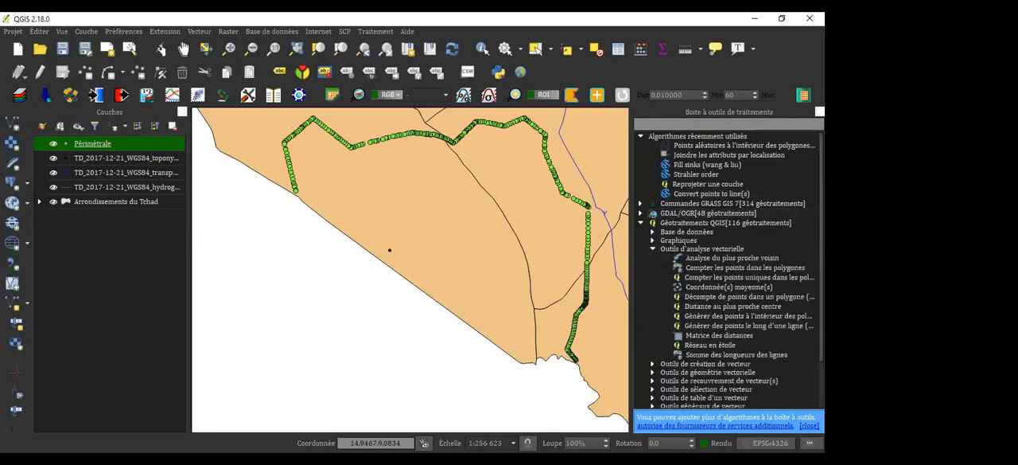
pyautogui.scroll(-2, 729, 270)
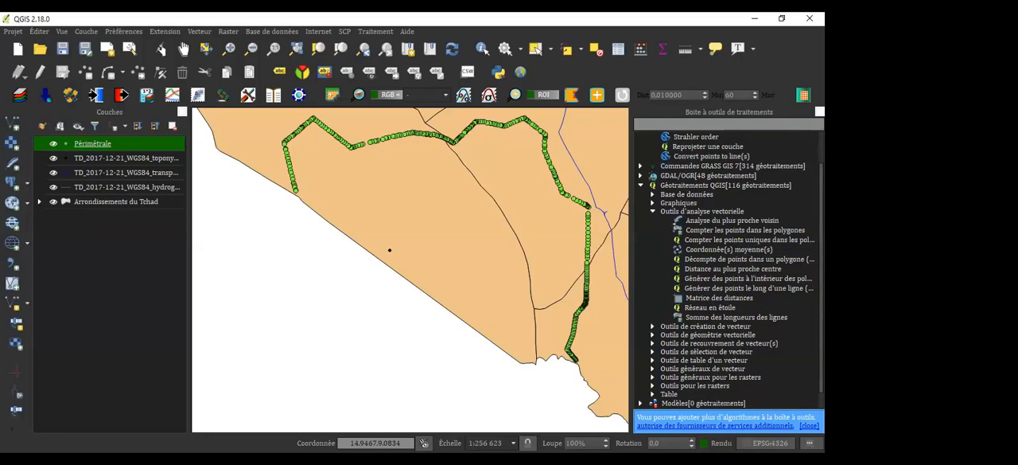
pyautogui.scroll(-1, 737, 262)
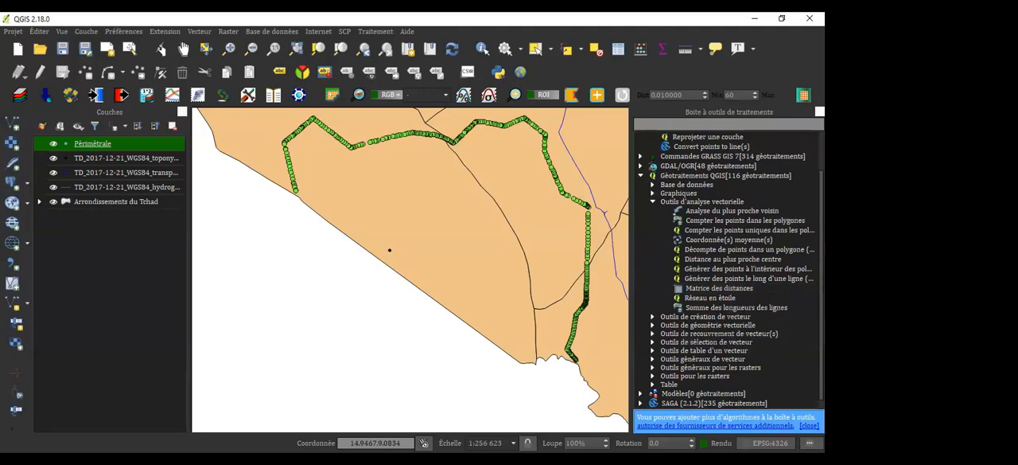
pyautogui.scroll(-1, 683, 322)
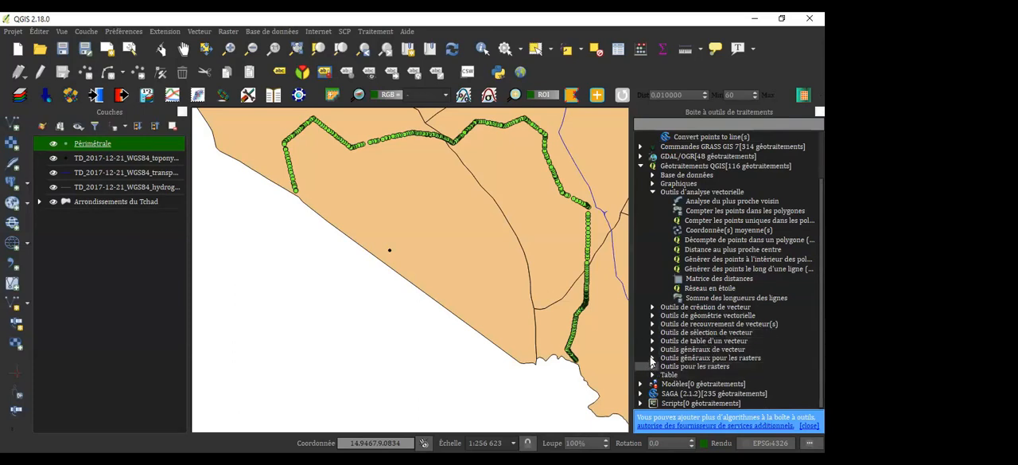
pyautogui.click(651, 307)
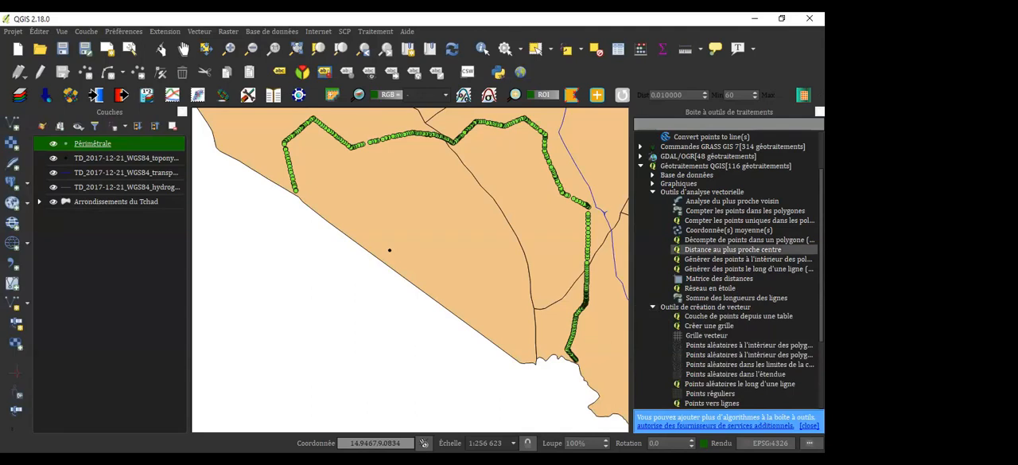
pyautogui.scroll(-4, 716, 270)
pyautogui.click(652, 309)
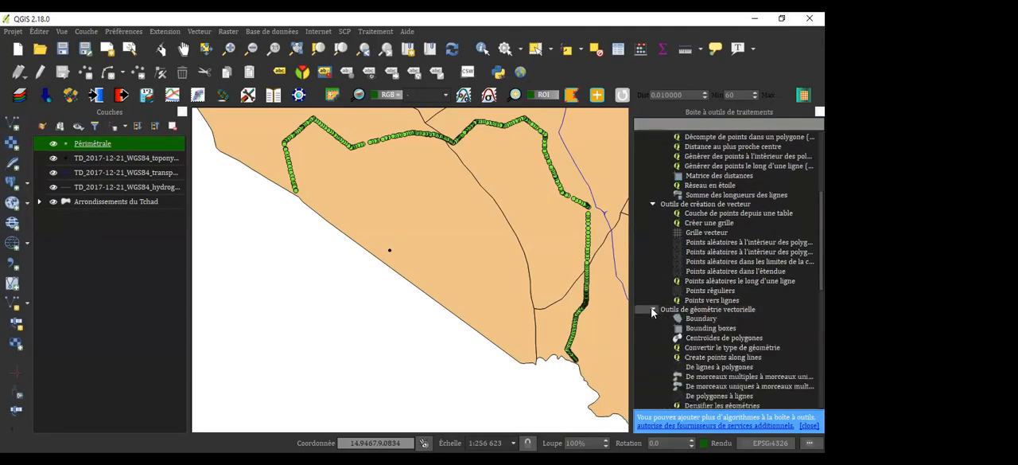
# Search the processing toolbox for "point vec" and clear that search
pyautogui.click(670, 125)
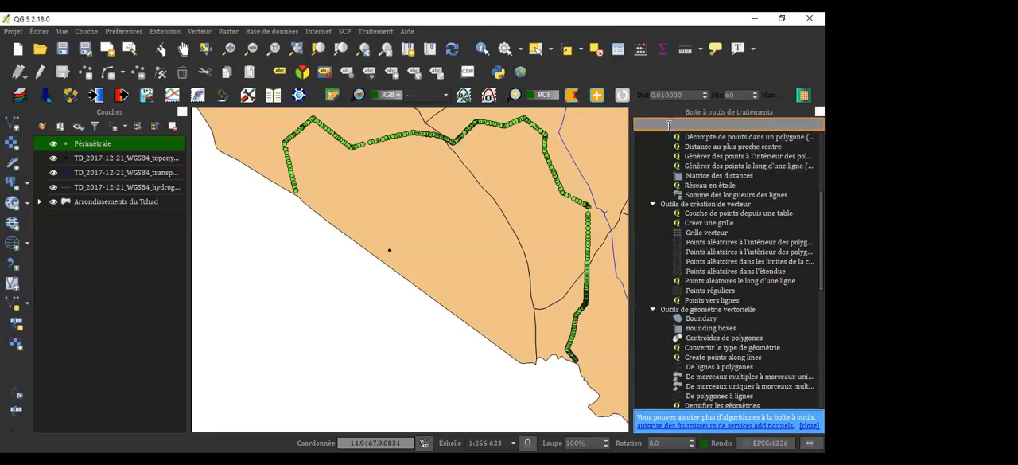
pyautogui.write('poi')
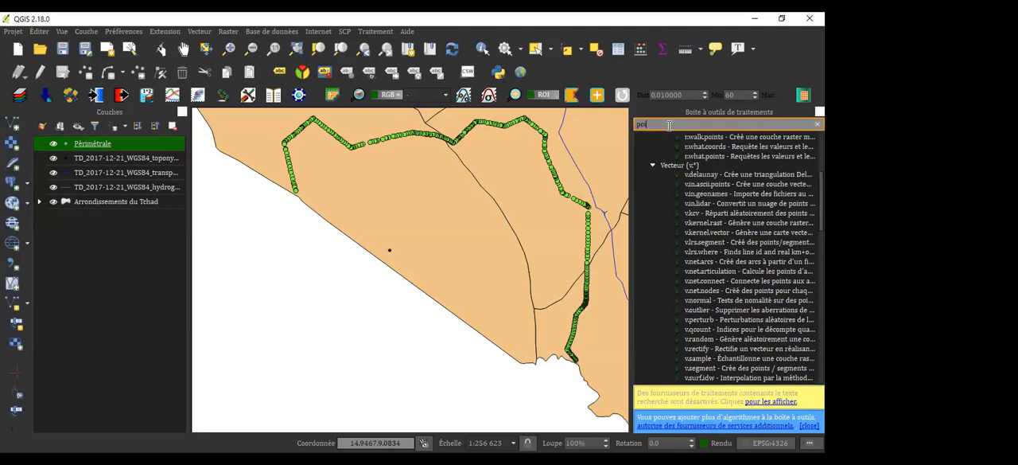
pyautogui.write('nt vec')
pyautogui.press('BackSpace')
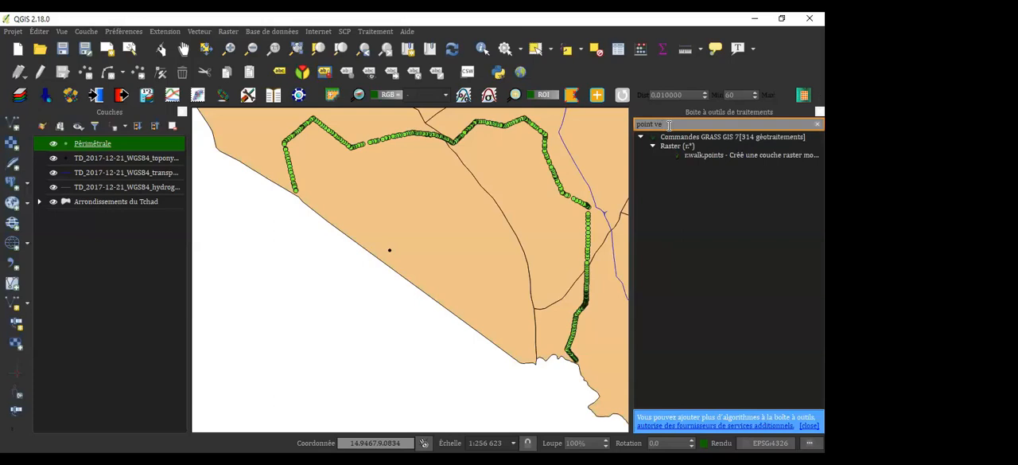
pyautogui.press('BackSpace')
pyautogui.press('BackSpace')
pyautogui.press('BackSpace')
pyautogui.press('BackSpace')
pyautogui.press('BackSpace')
pyautogui.press('BackSpace')
pyautogui.press('BackSpace')
pyautogui.press('BackSpace')
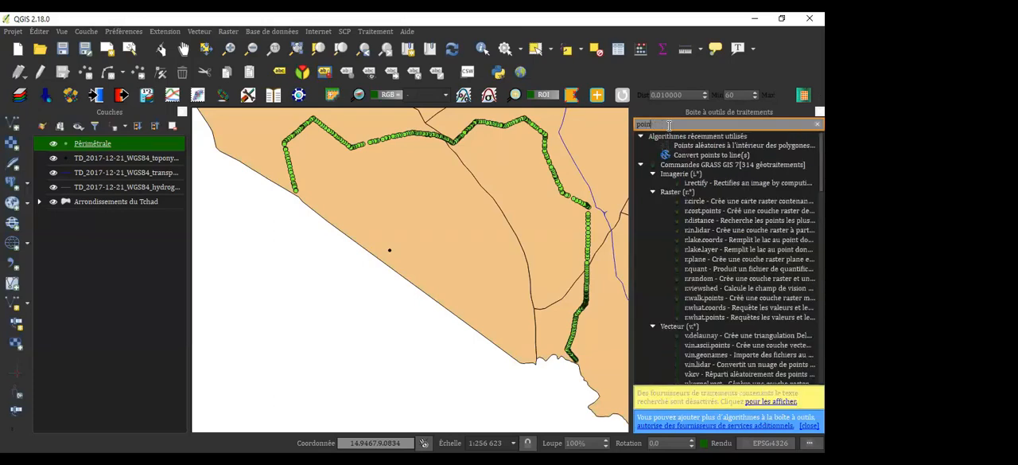
# Search the processing toolbox for "convert" to find a points-to-lines algorithm
pyautogui.write('co')
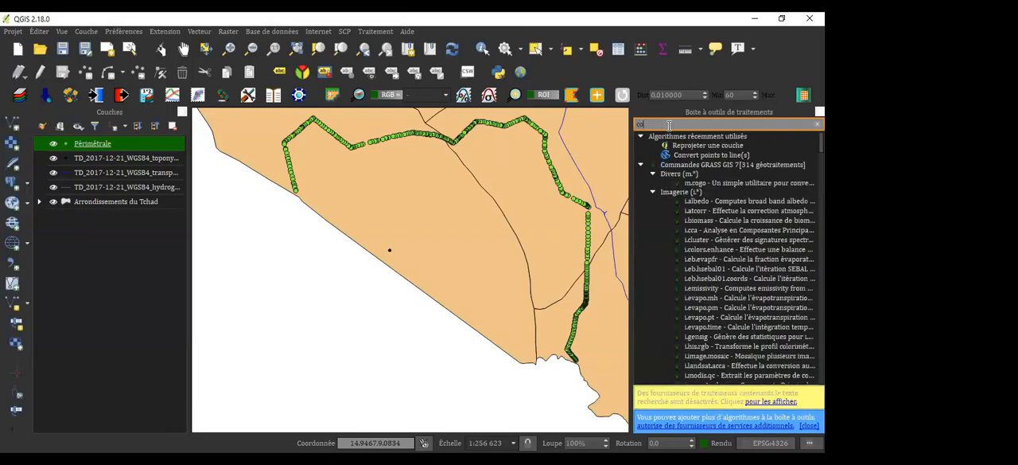
pyautogui.write('nvert')
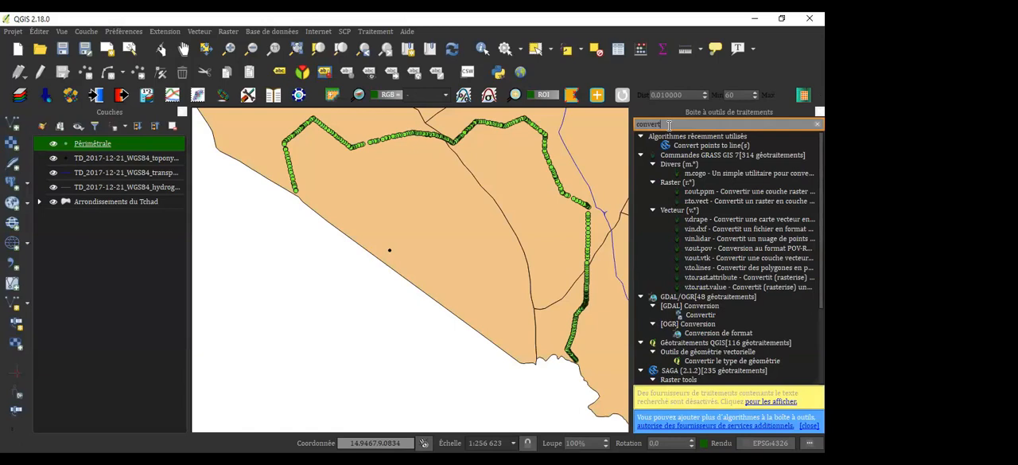
pyautogui.write('i')
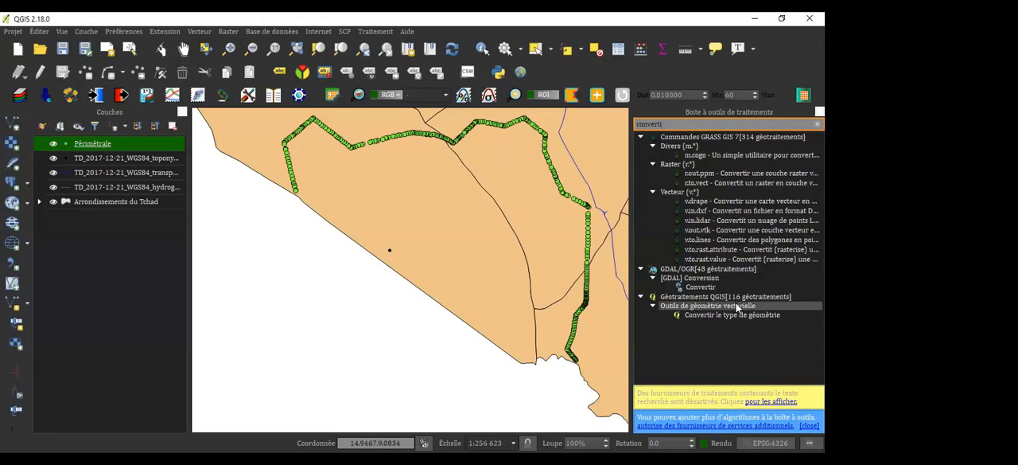
pyautogui.press('BackSpace')
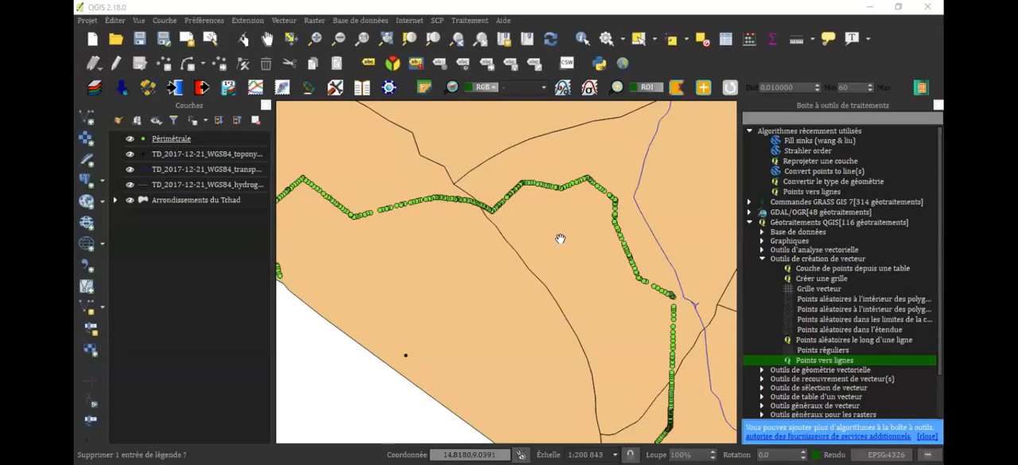
# Zoom to the Périmétrale points and frame their whole route in the map
pyautogui.click(433, 46)
pyautogui.scroll(3, 580, 289)
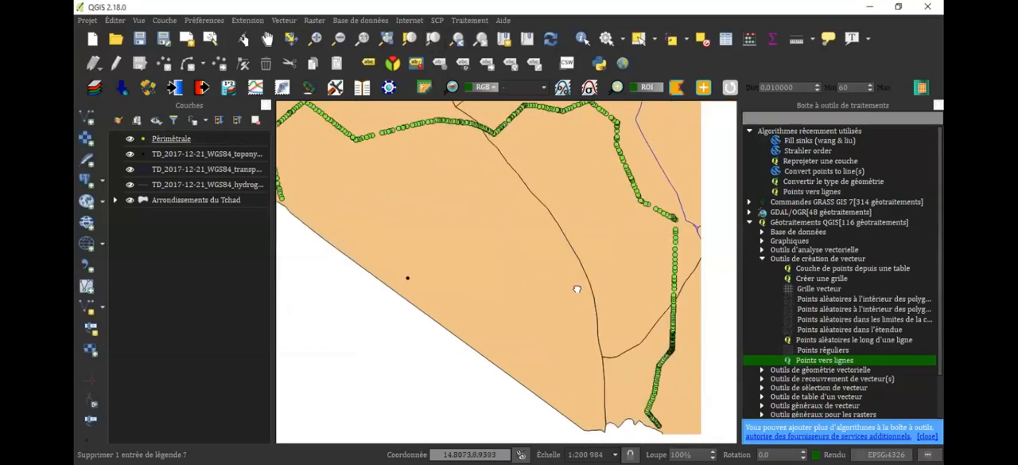
pyautogui.moveTo(584, 248); pyautogui.dragTo(606, 292)
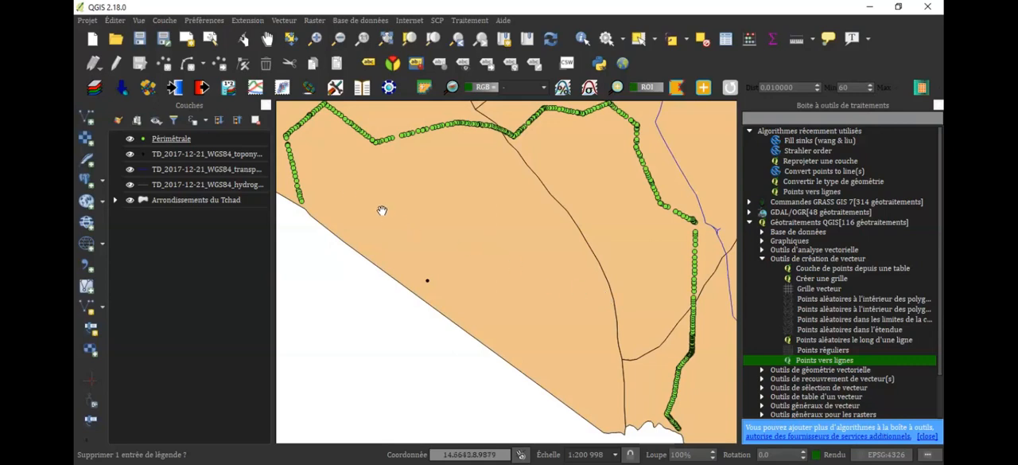
pyautogui.moveTo(320, 181); pyautogui.dragTo(324, 157)
# View the Périmétrale layer's style properties, close them without changes and hide the layer
pyautogui.click(180, 139)
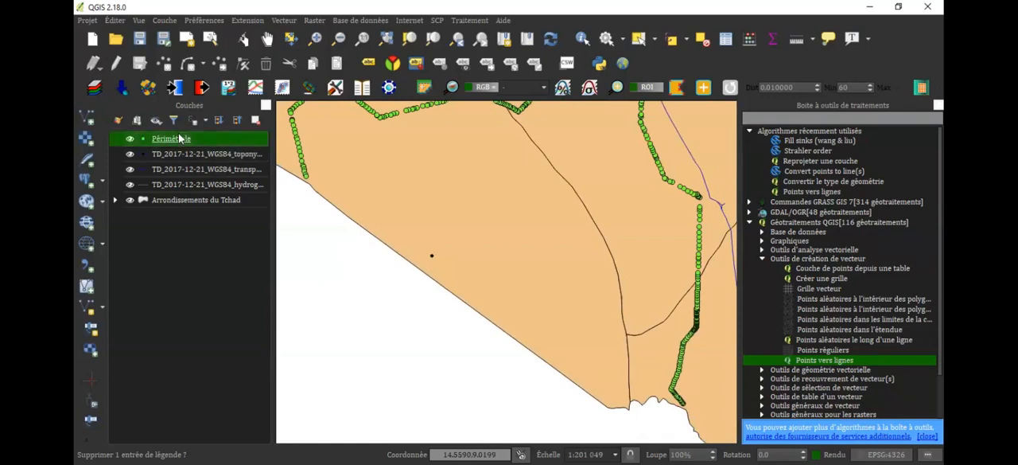
pyautogui.doubleClick(178, 139)
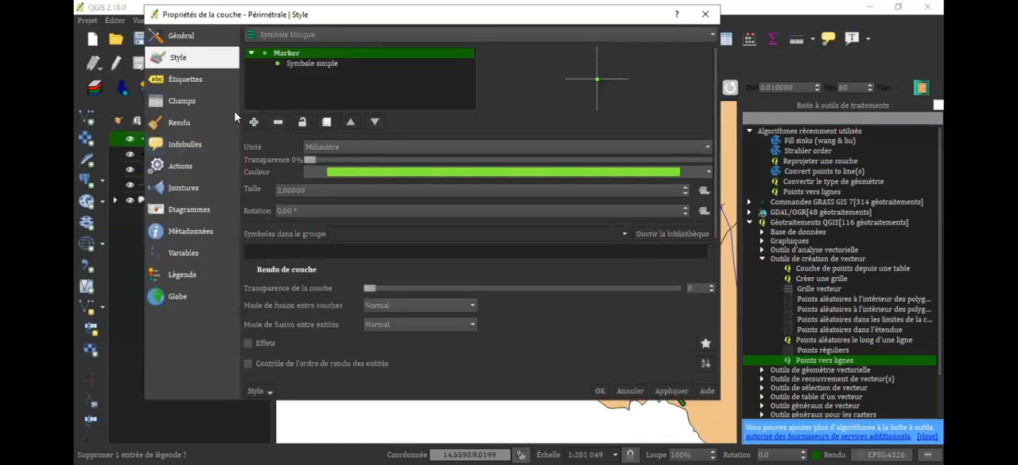
pyautogui.click(704, 14)
pyautogui.moveTo(645, 280); pyautogui.dragTo(682, 277)
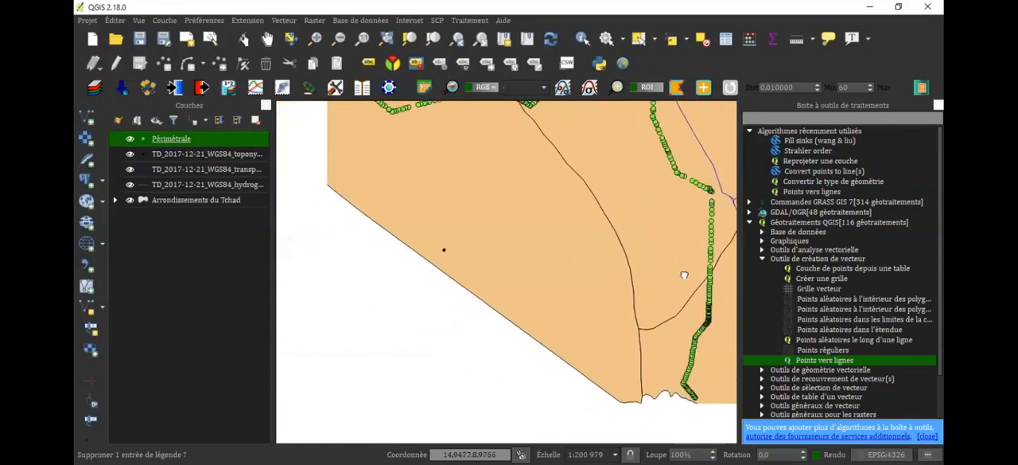
pyautogui.click(129, 140)
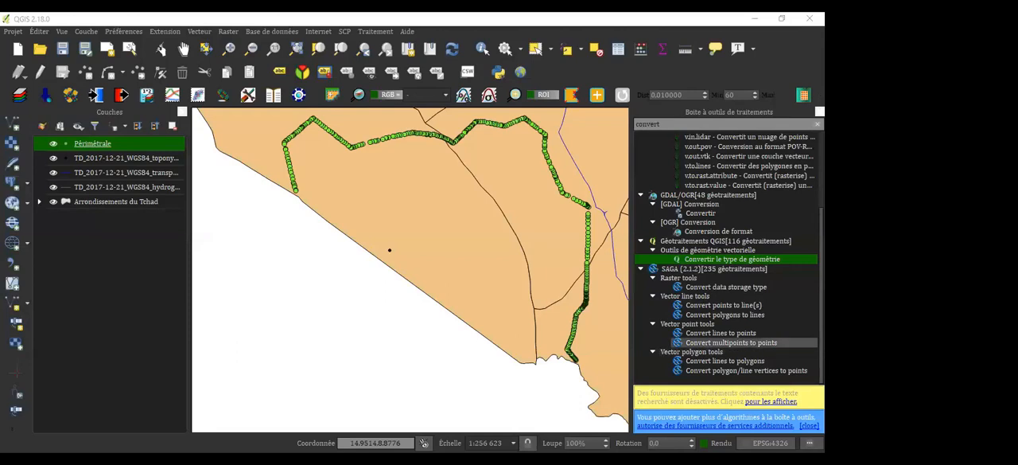
# Run Convert points to line(s) on the Périmétrale layer, ordered and separated by ID, with a temporary output file
pyautogui.doubleClick(734, 304)
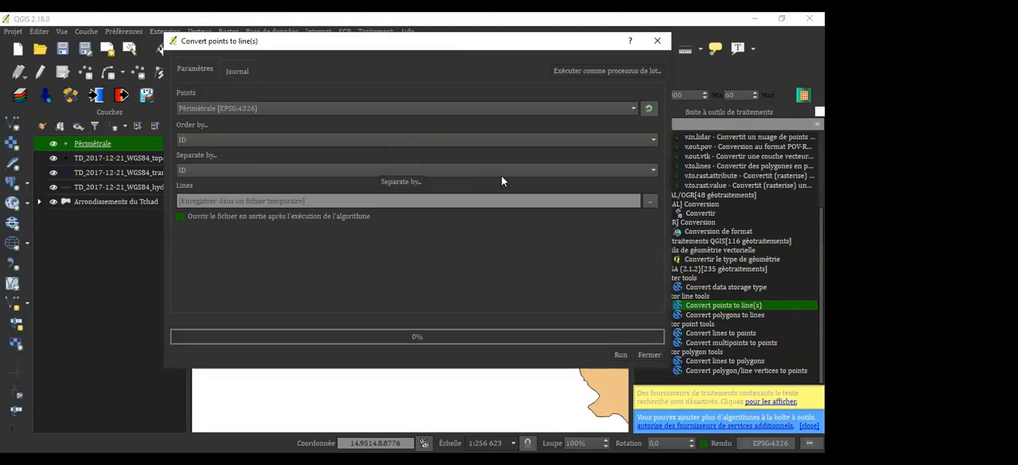
pyautogui.click(620, 354)
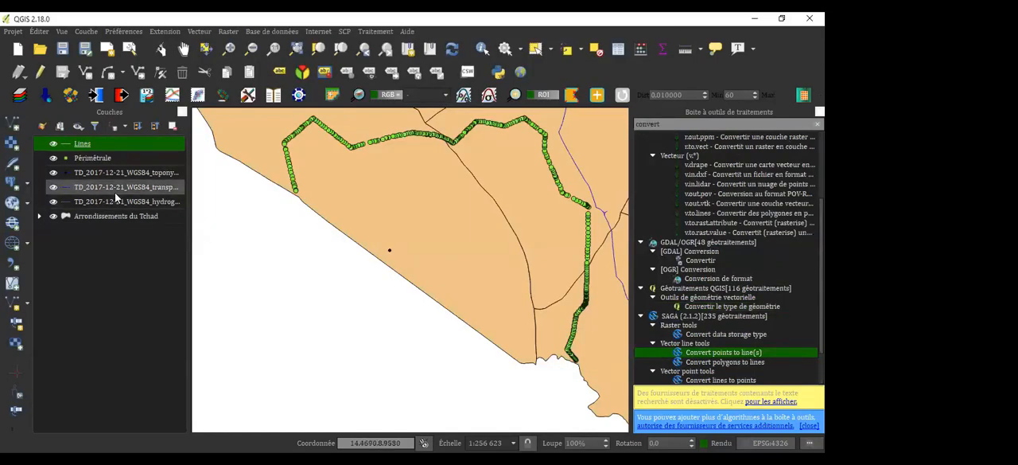
# Zoom to the new Lines layer and check it by toggling the visibility of Périmétrale and Arrondissements du Tchad
pyautogui.click(53, 158)
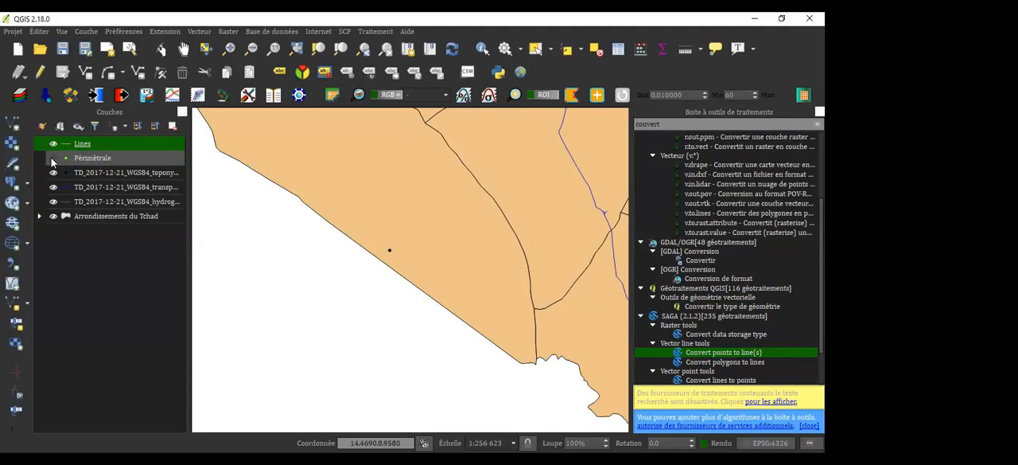
pyautogui.click(52, 159)
pyautogui.rightClick(85, 147)
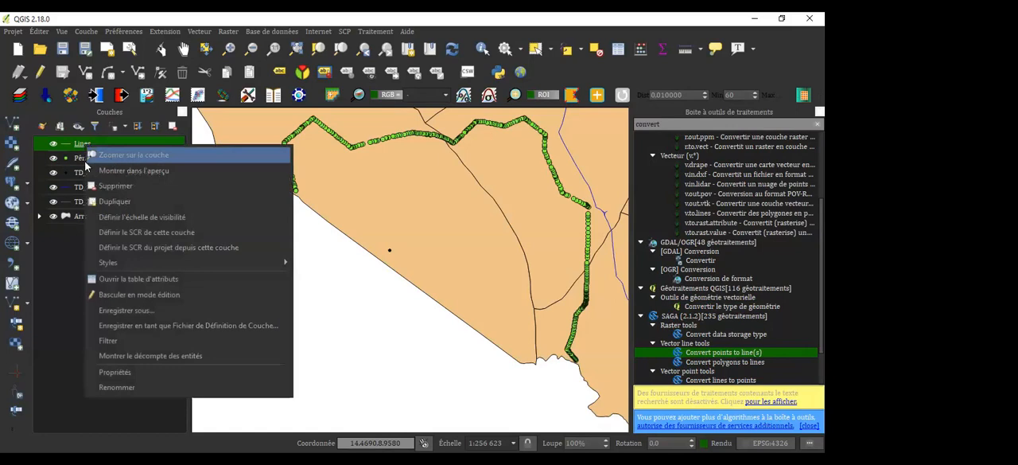
pyautogui.click(111, 158)
pyautogui.click(54, 158)
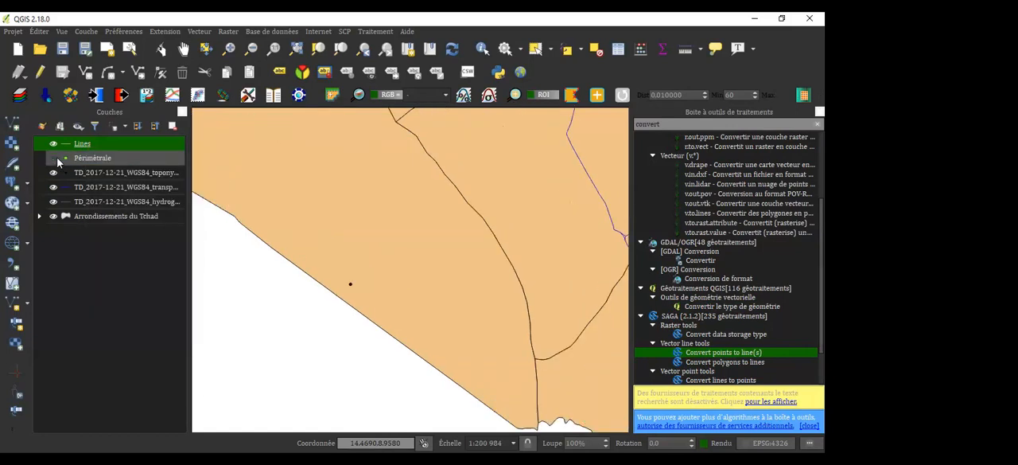
pyautogui.click(53, 215)
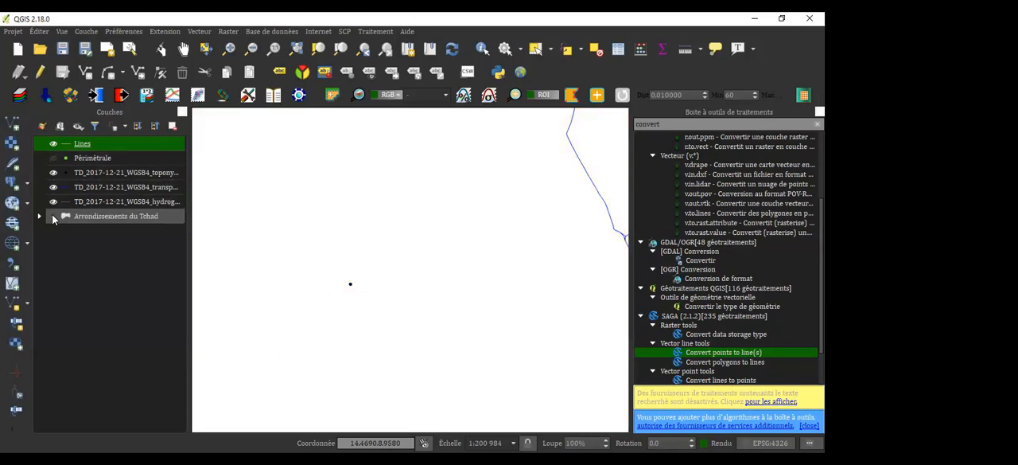
pyautogui.click(52, 216)
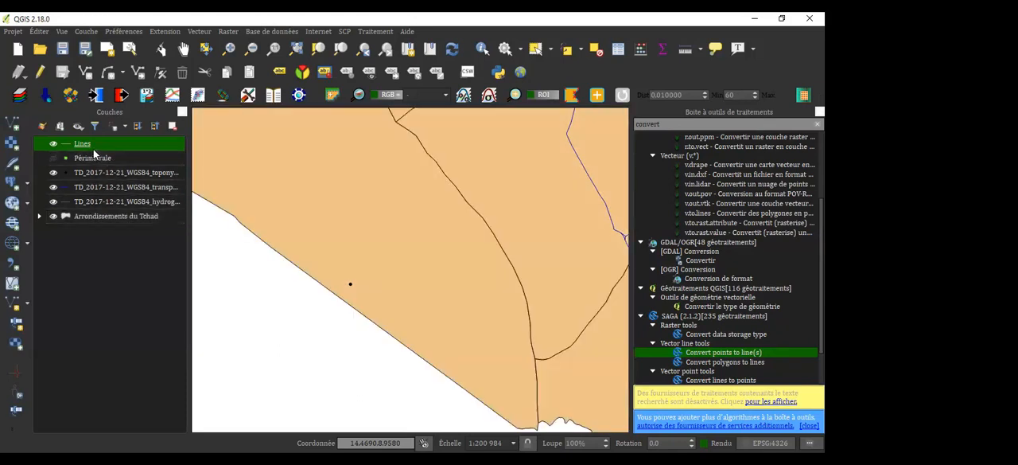
# Select the Périmétrale layer and make its points visible again in the map
pyautogui.rightClick(94, 149)
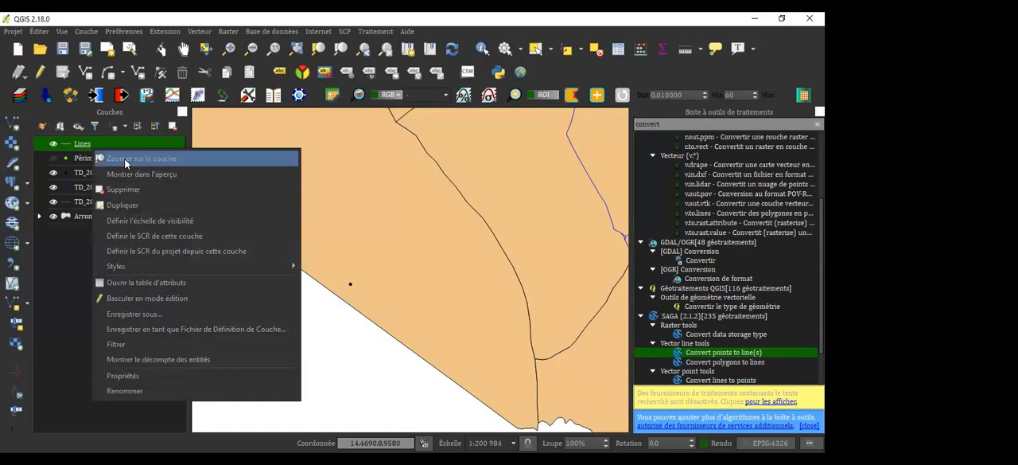
pyautogui.click(93, 158)
pyautogui.click(93, 159)
pyautogui.rightClick(93, 159)
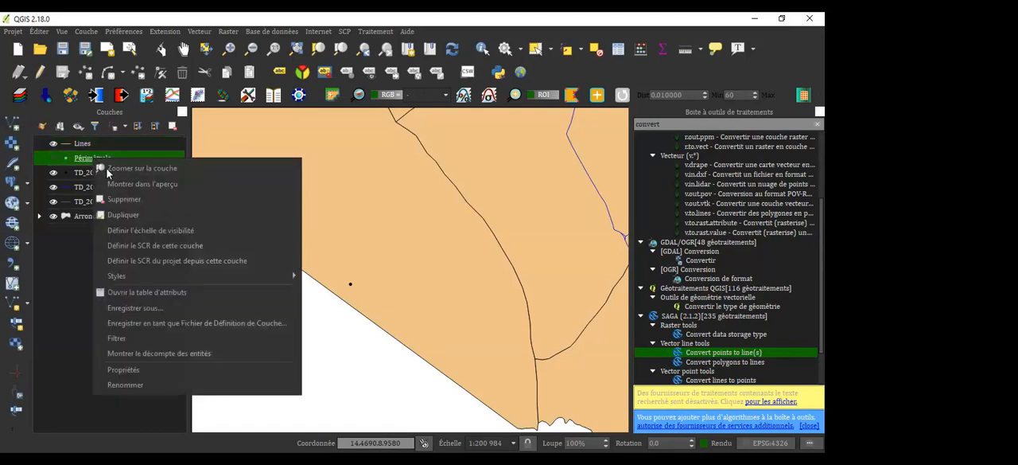
pyautogui.click(59, 161)
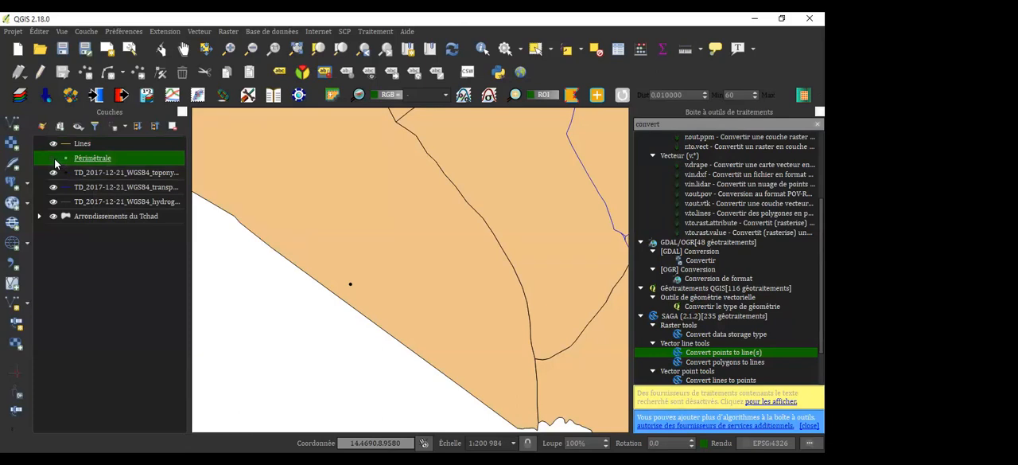
pyautogui.click(53, 158)
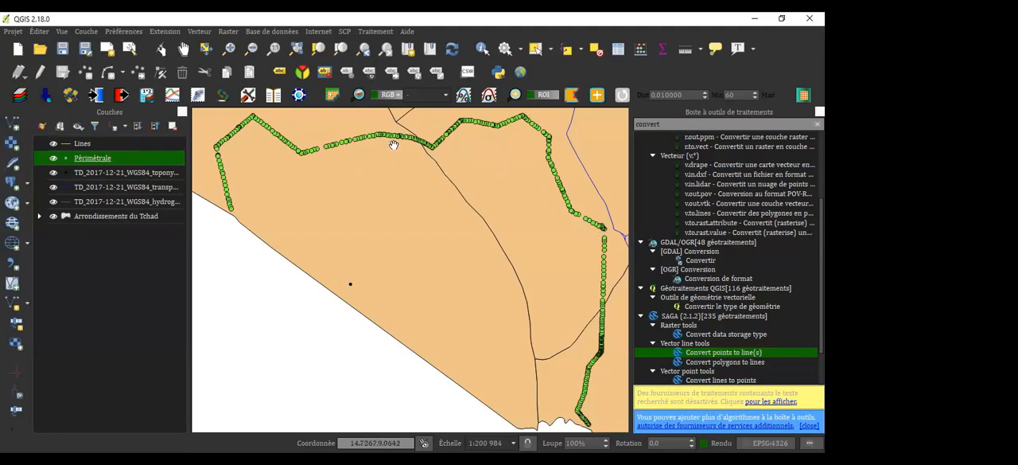
pyautogui.click(199, 31)
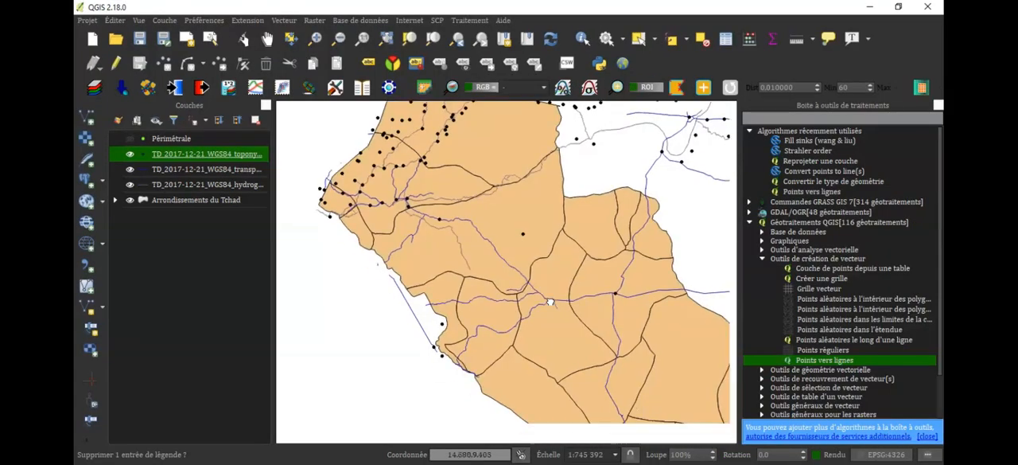
pyautogui.moveTo(550, 301); pyautogui.dragTo(561, 332)
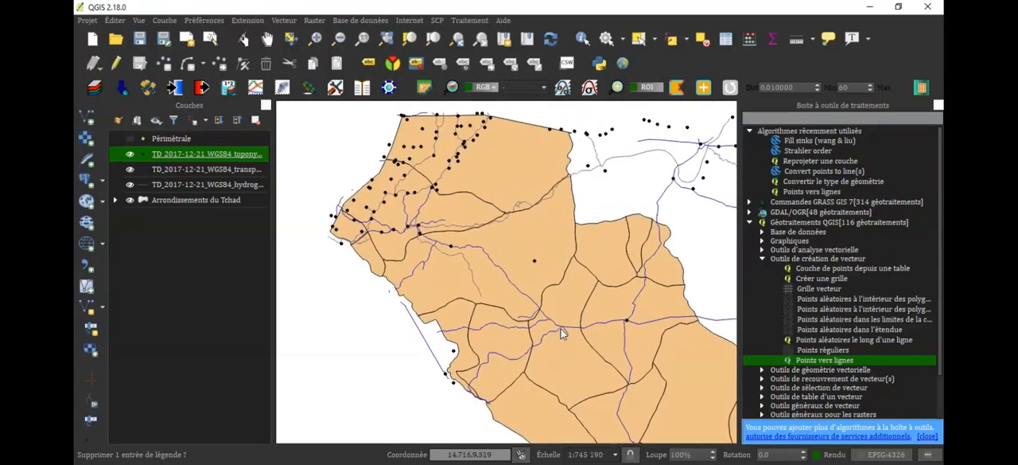
pyautogui.moveTo(577, 298); pyautogui.dragTo(477, 312)
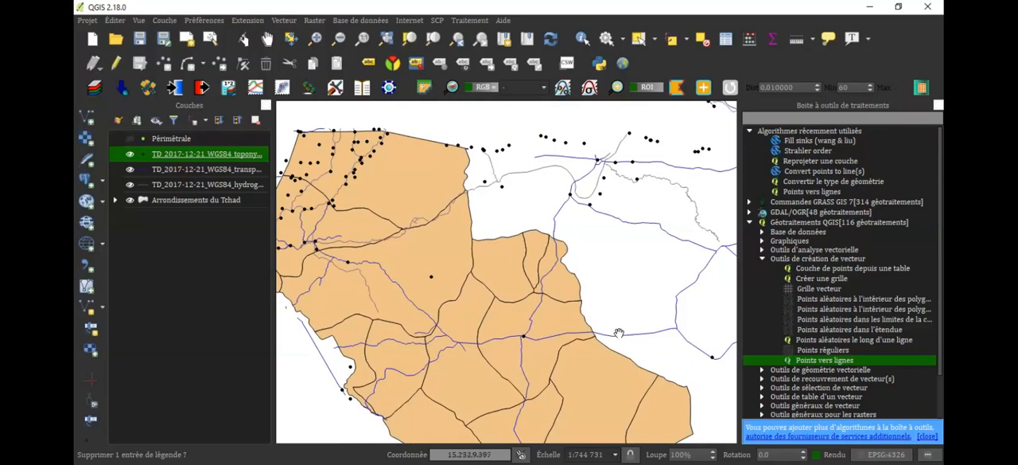
pyautogui.moveTo(544, 329); pyautogui.dragTo(600, 266)
pyautogui.moveTo(506, 227); pyautogui.dragTo(508, 298)
pyautogui.moveTo(475, 247); pyautogui.dragTo(409, 263)
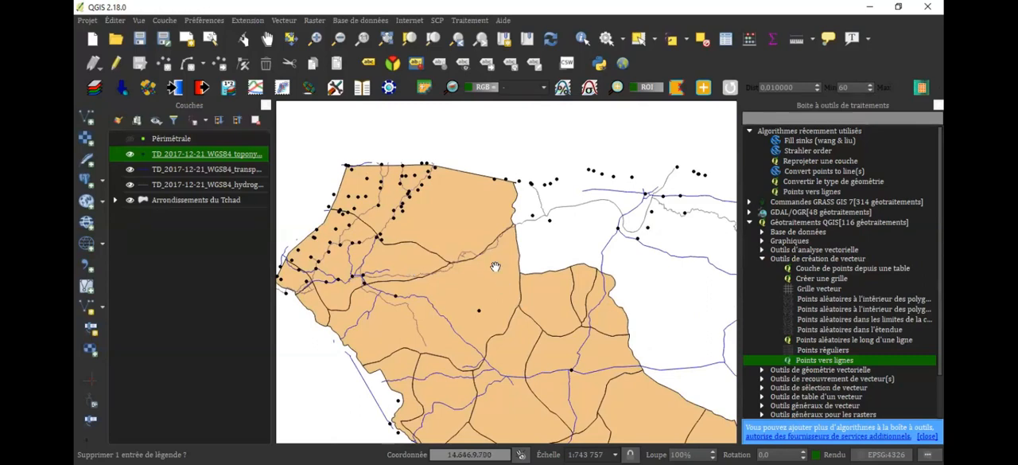
pyautogui.moveTo(495, 266); pyautogui.dragTo(549, 265)
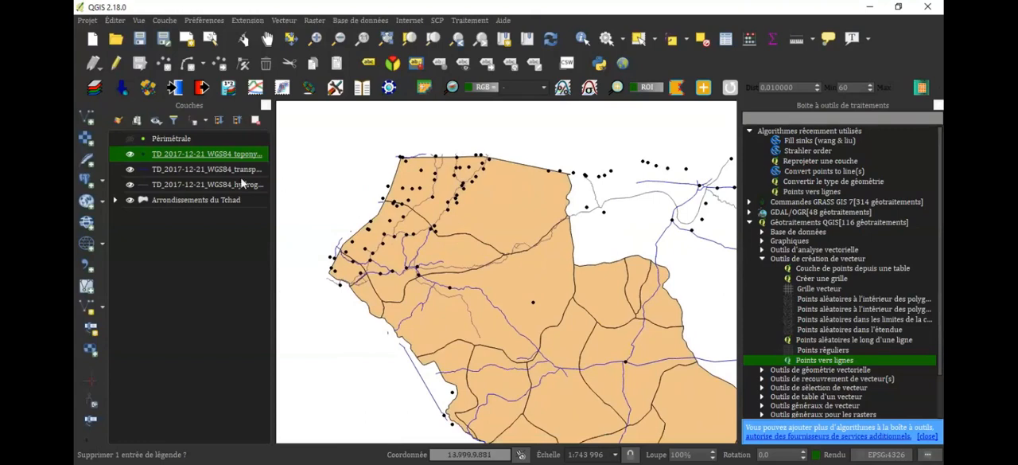
pyautogui.click(186, 141)
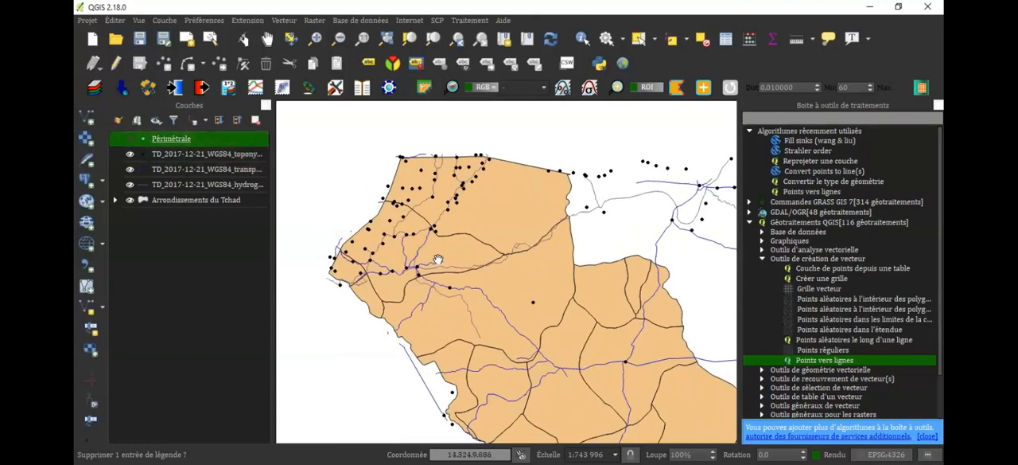
pyautogui.moveTo(435, 260); pyautogui.dragTo(452, 231)
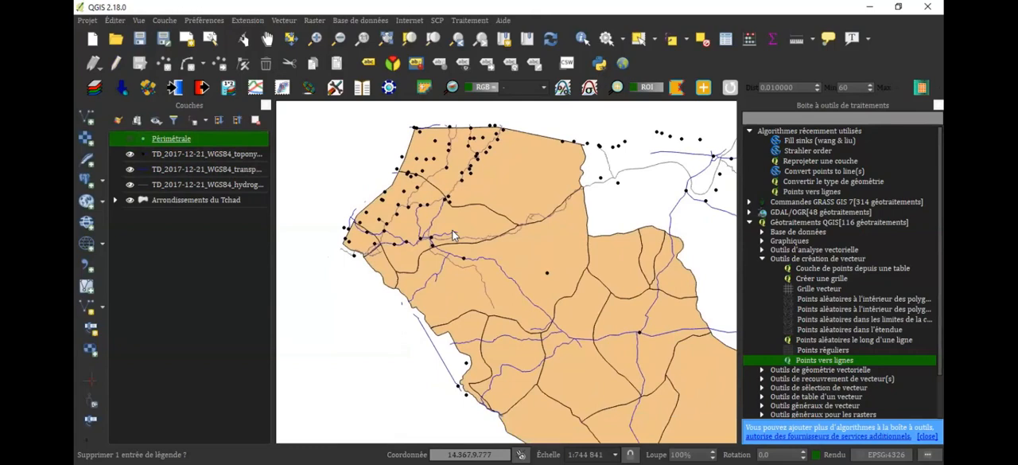
pyautogui.moveTo(529, 245); pyautogui.dragTo(487, 247)
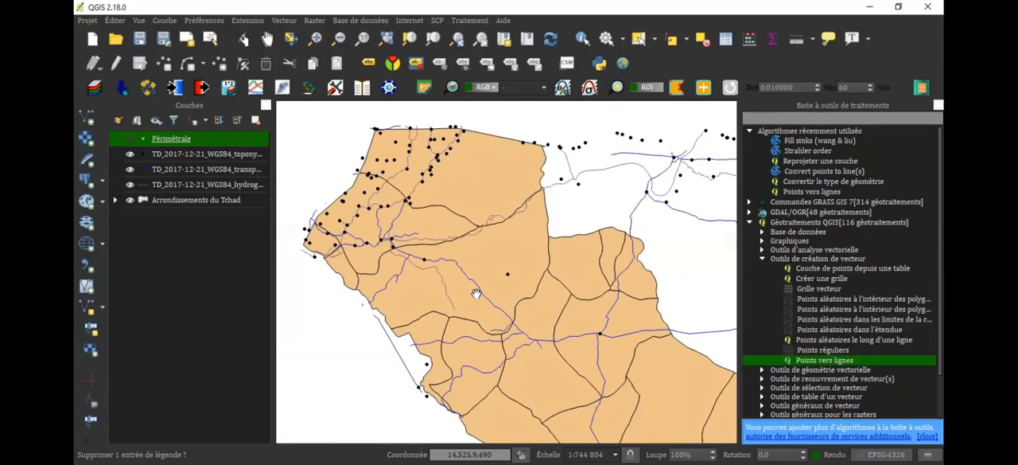
pyautogui.moveTo(539, 324); pyautogui.dragTo(541, 319)
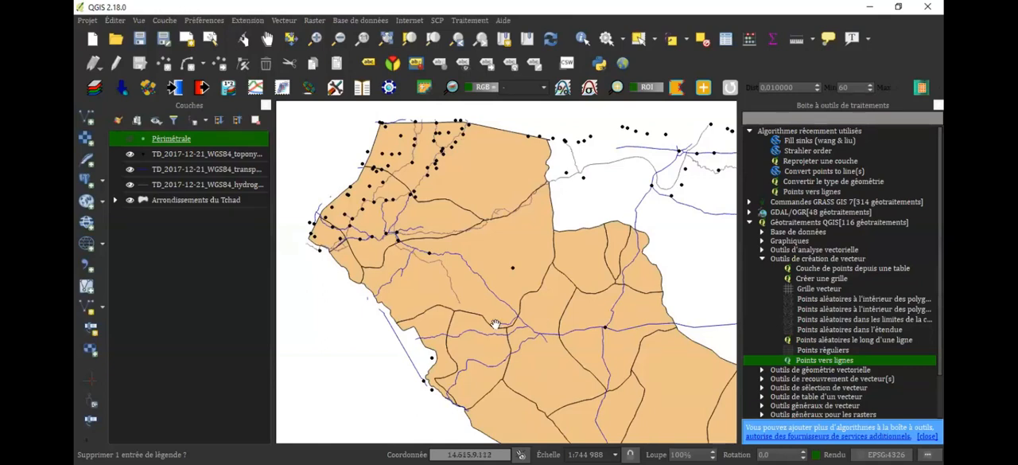
pyautogui.moveTo(537, 273); pyautogui.dragTo(538, 273)
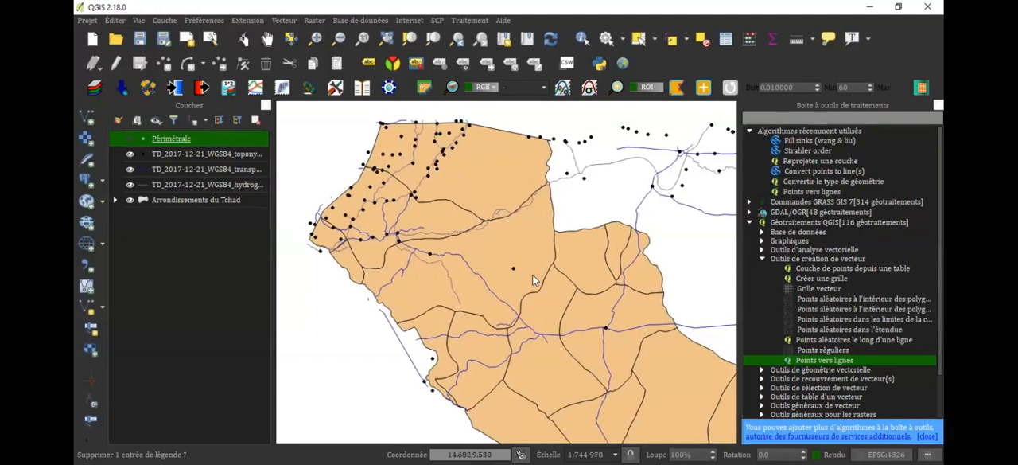
# Run Select by location on the toponymy points layer with Arrondissements du Tchad as intersection layer, using the intersecte predicate and a new selection
pyautogui.click(220, 158)
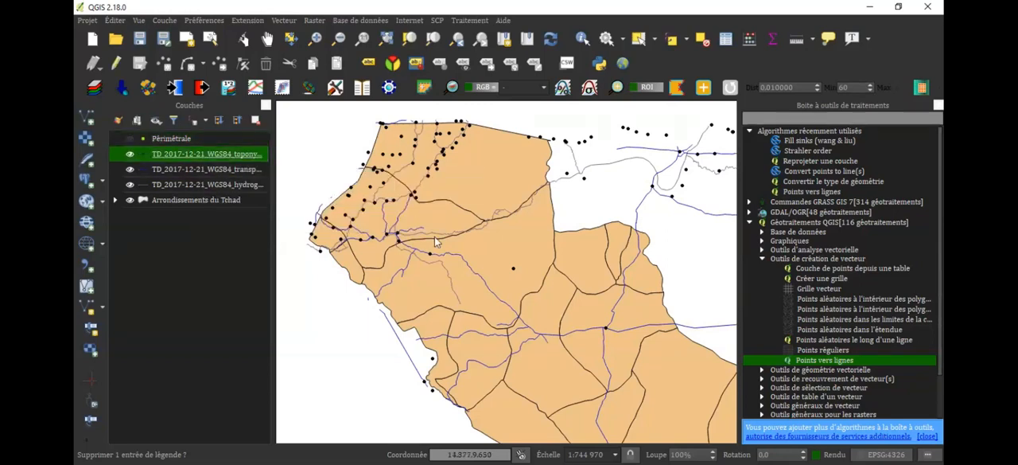
pyautogui.moveTo(435, 236); pyautogui.dragTo(474, 241)
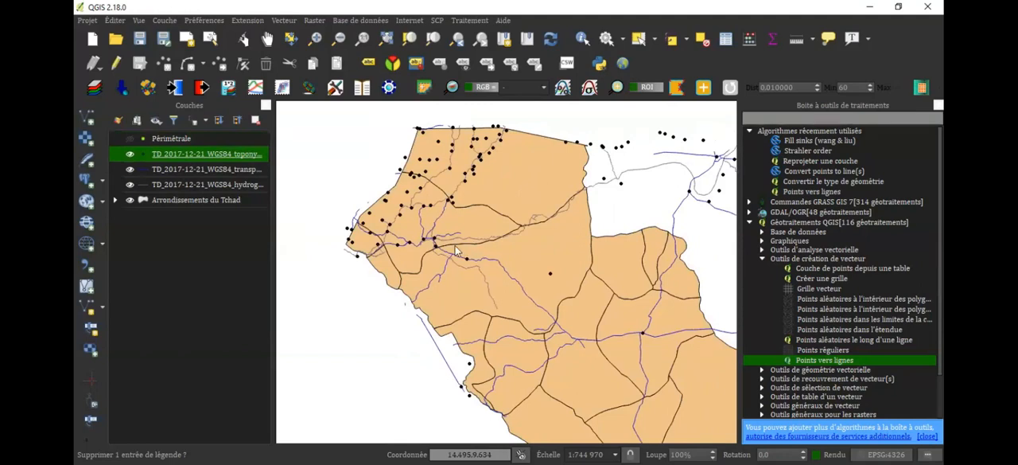
pyautogui.moveTo(473, 246); pyautogui.dragTo(456, 251)
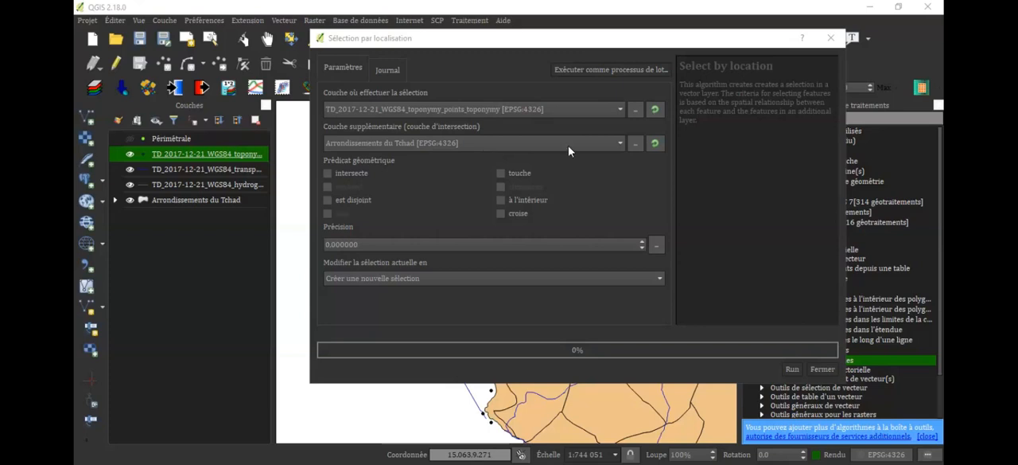
pyautogui.click(617, 143)
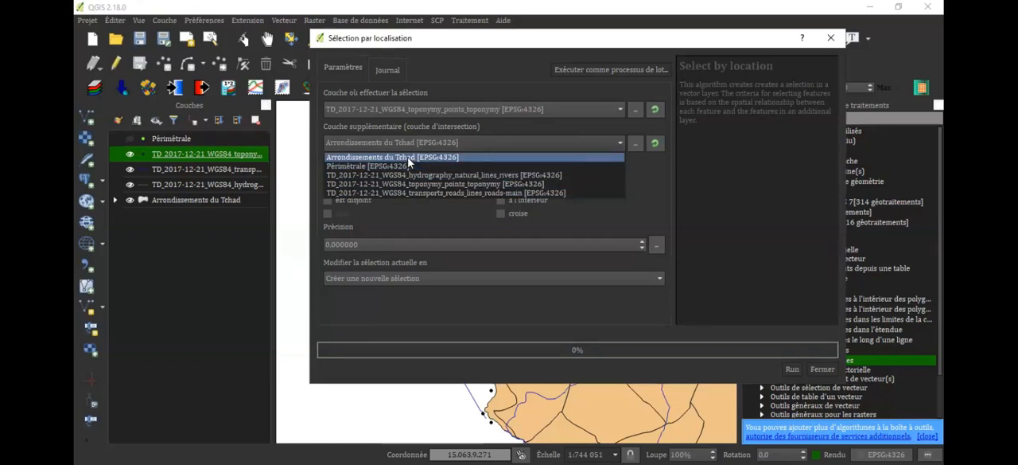
pyautogui.click(409, 157)
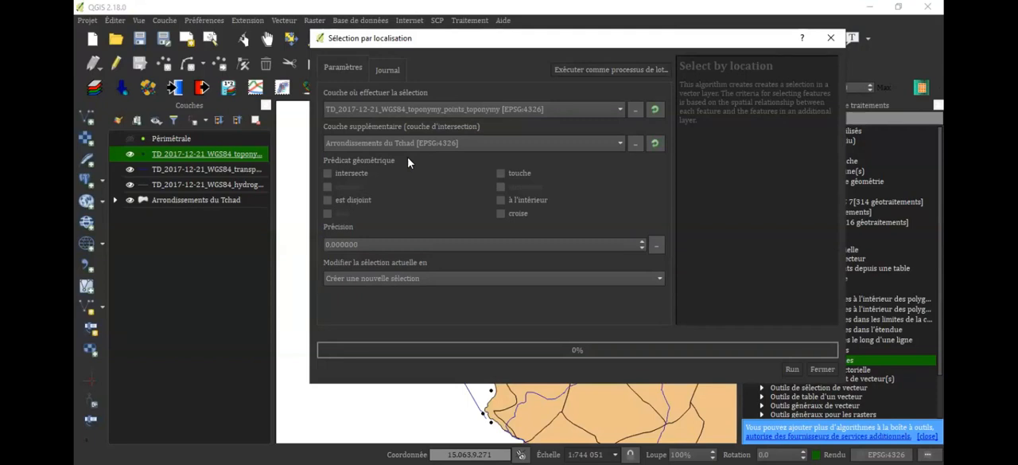
pyautogui.click(328, 172)
pyautogui.click(793, 369)
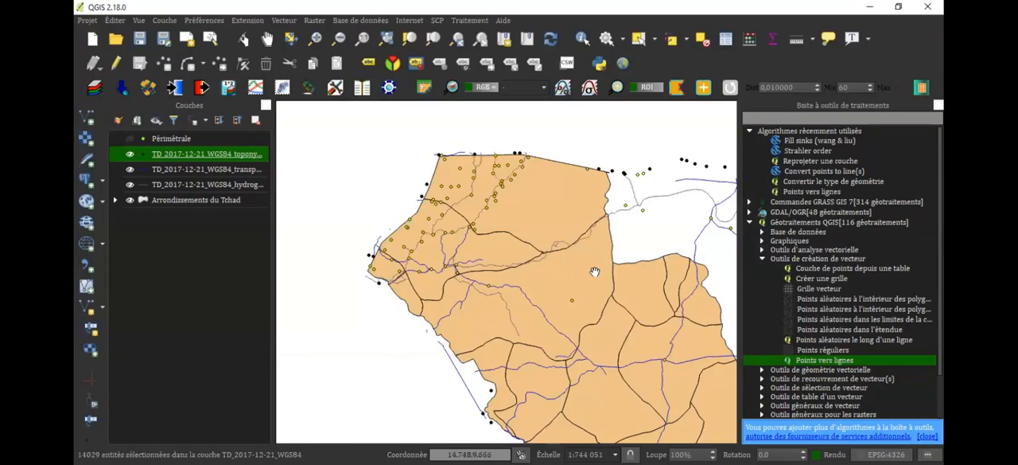
# Examine the selected toponymy points across the map relative to the Arrondissements du Tchad polygons
pyautogui.moveTo(593, 271); pyautogui.dragTo(467, 255)
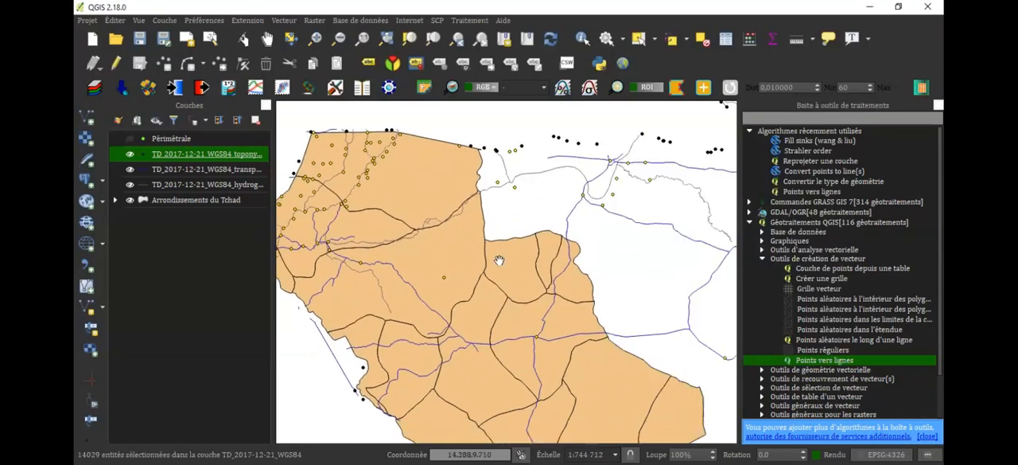
pyautogui.moveTo(557, 279); pyautogui.dragTo(462, 300)
pyautogui.scroll(-3, 406, 286)
pyautogui.scroll(1, 594, 253)
pyautogui.moveTo(594, 253); pyautogui.dragTo(692, 311)
pyautogui.moveTo(589, 259); pyautogui.dragTo(612, 194)
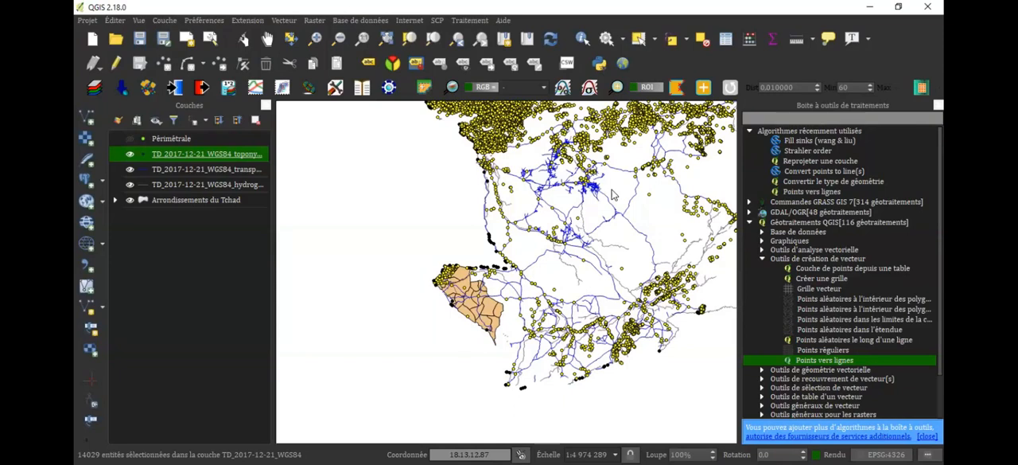
pyautogui.moveTo(541, 348); pyautogui.dragTo(523, 367)
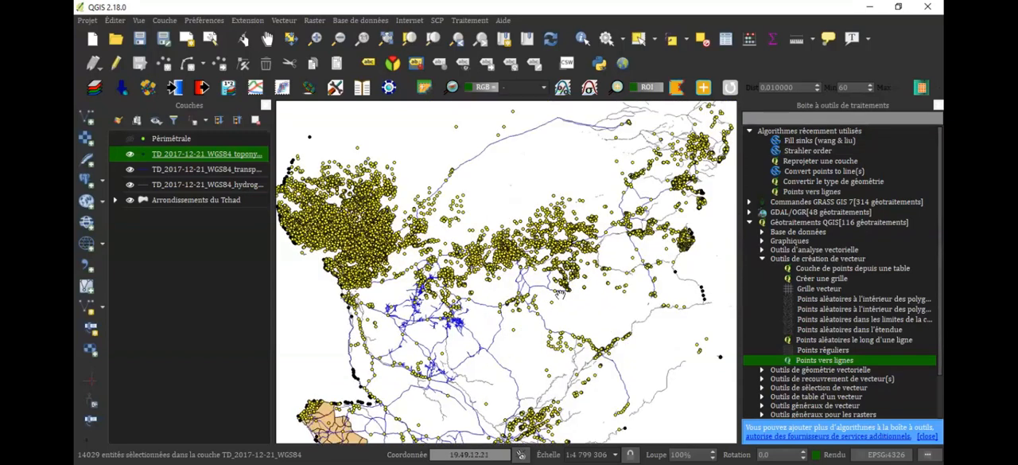
pyautogui.scroll(-1, 560, 295)
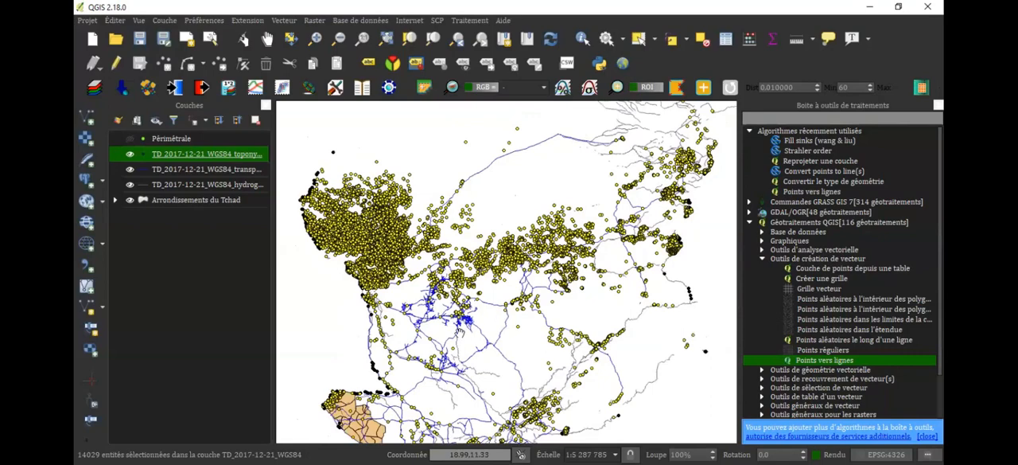
pyautogui.moveTo(467, 362); pyautogui.dragTo(501, 303)
pyautogui.scroll(-2, 502, 305)
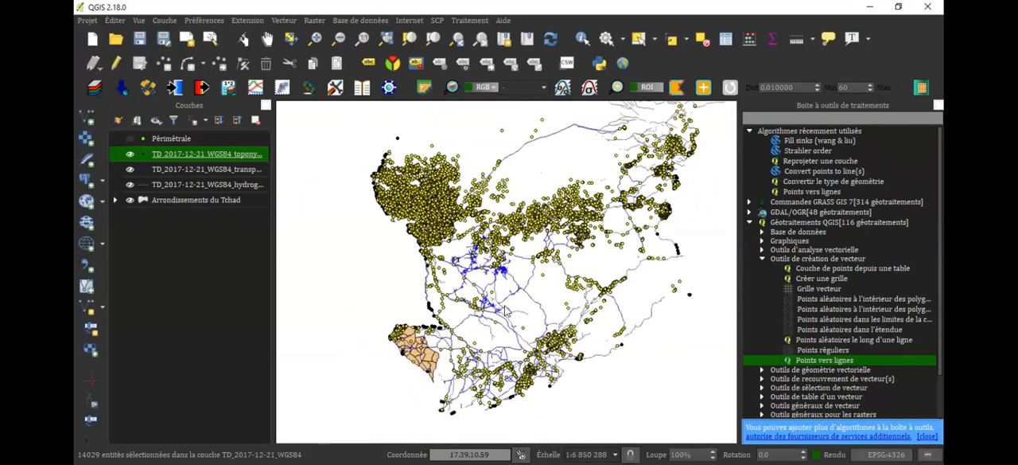
pyautogui.scroll(-2, 505, 311)
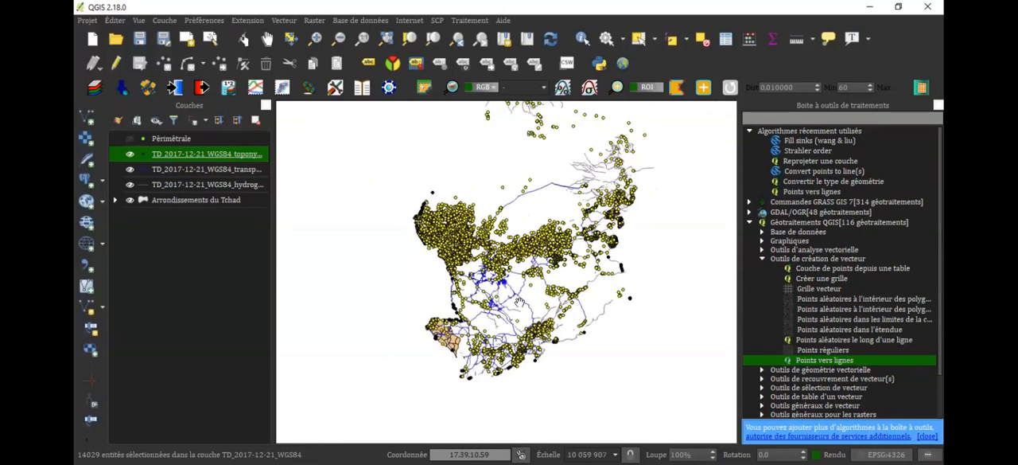
pyautogui.scroll(-1, 518, 301)
pyautogui.moveTo(529, 203); pyautogui.dragTo(540, 229)
pyautogui.scroll(-1, 540, 230)
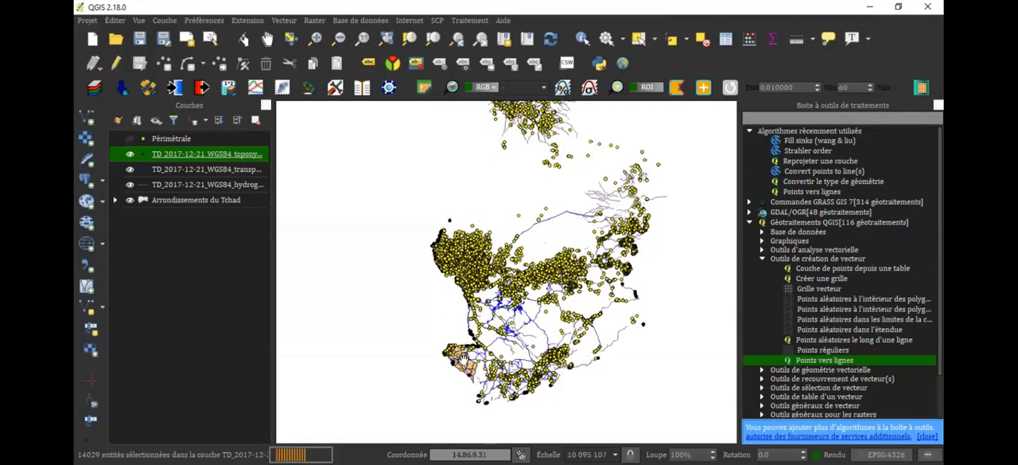
pyautogui.scroll(1, 461, 362)
pyautogui.scroll(1, 466, 363)
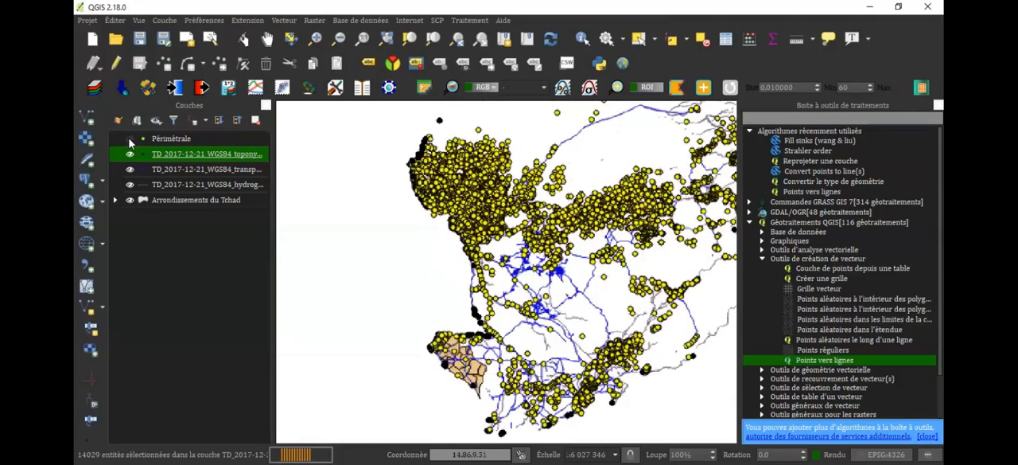
# Expand the Arrondissements du Tchad legend, make that layer active and deselect all features
pyautogui.click(116, 199)
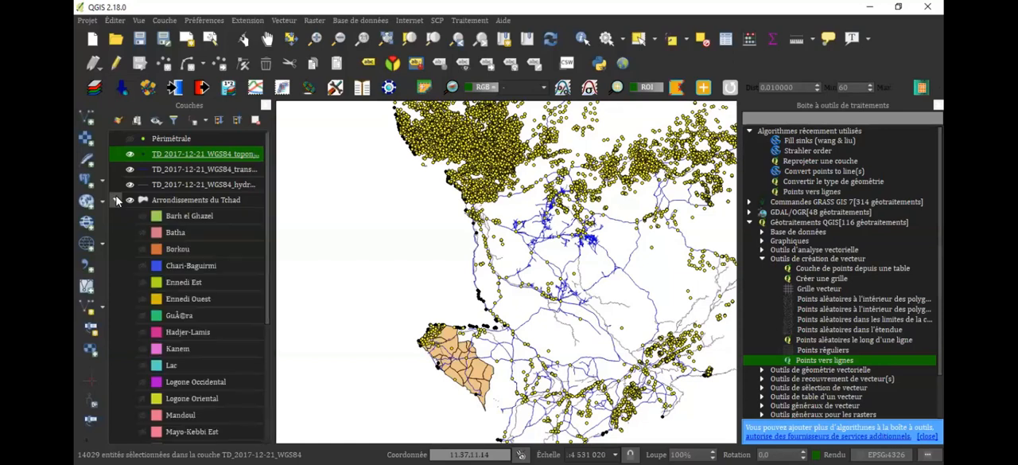
pyautogui.click(202, 201)
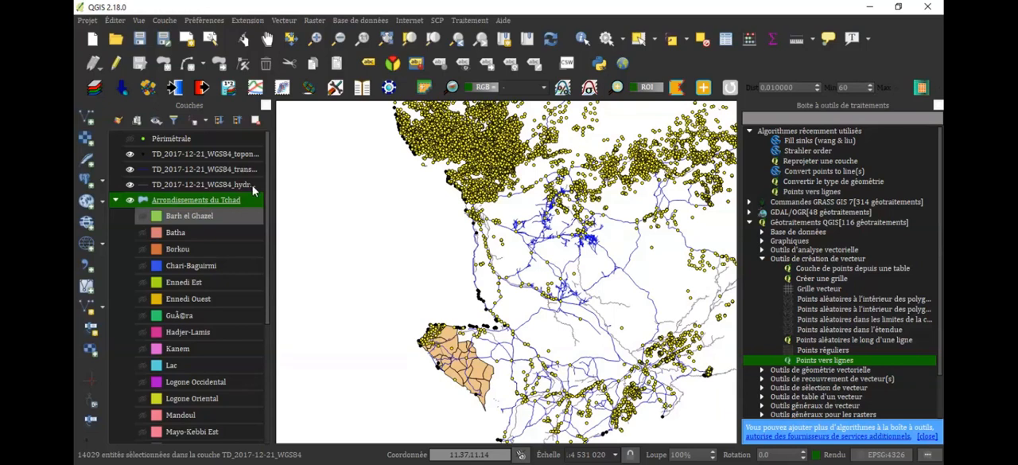
pyautogui.click(435, 44)
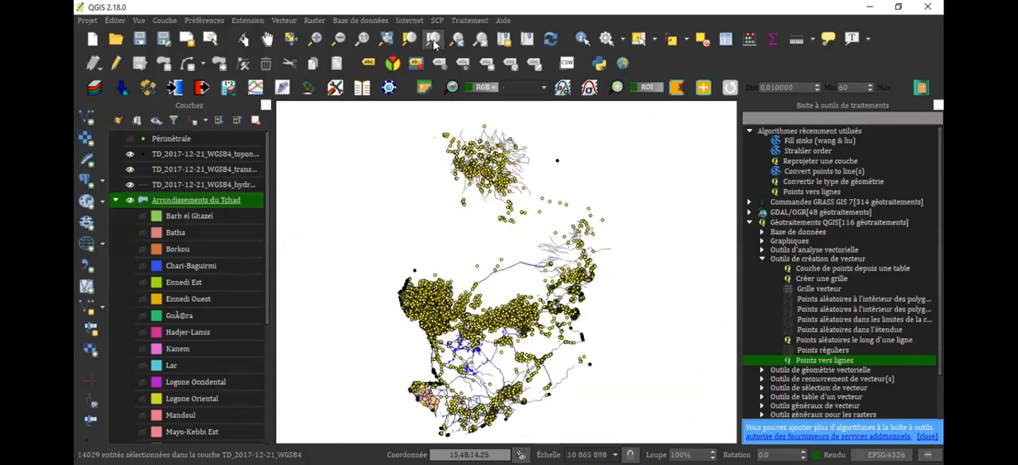
pyautogui.moveTo(533, 234); pyautogui.dragTo(586, 189)
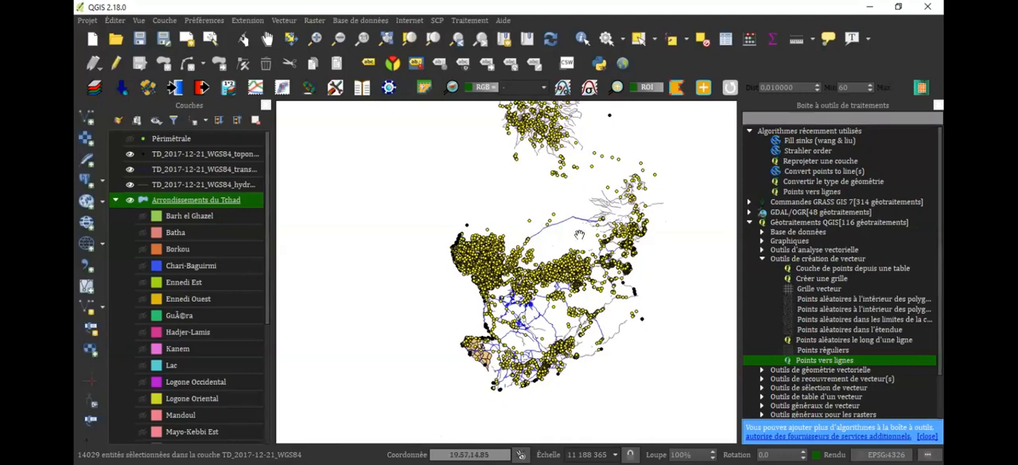
pyautogui.moveTo(579, 235); pyautogui.dragTo(570, 279)
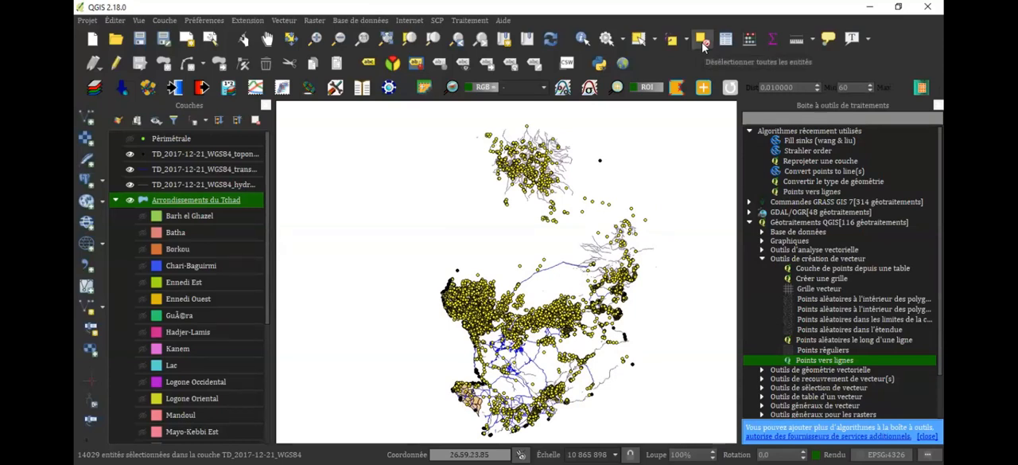
pyautogui.click(700, 42)
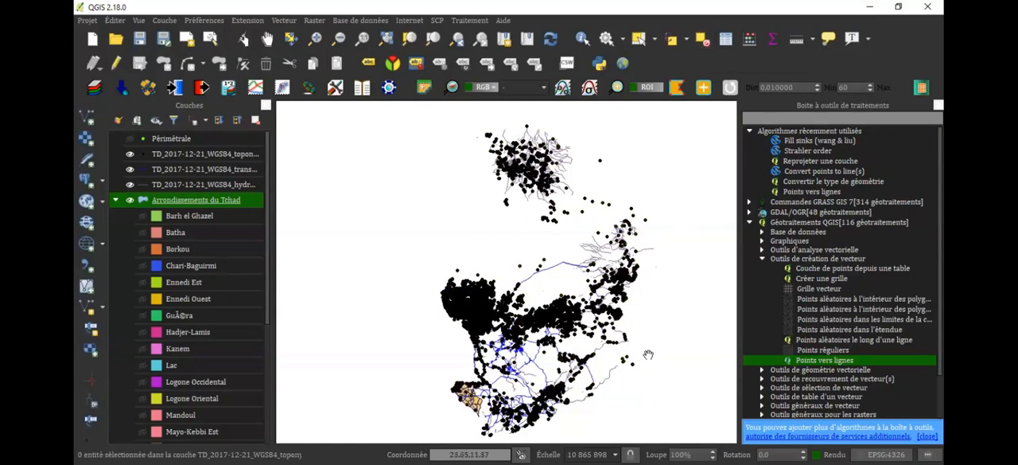
# Collapse the Arrondissements du Tchad legend and filter the layer with the expression "NAME_1" = 'Mayo-Kebbi Ouest'
pyautogui.click(114, 203)
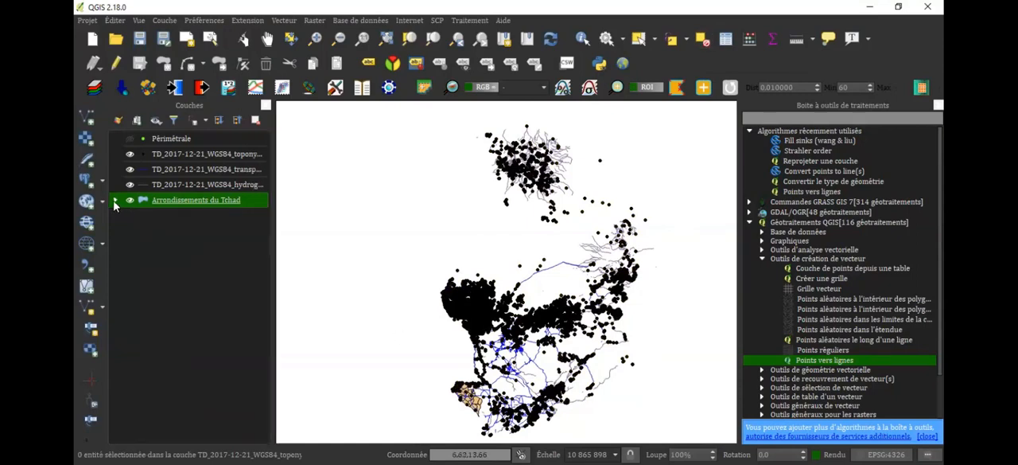
pyautogui.rightClick(172, 205)
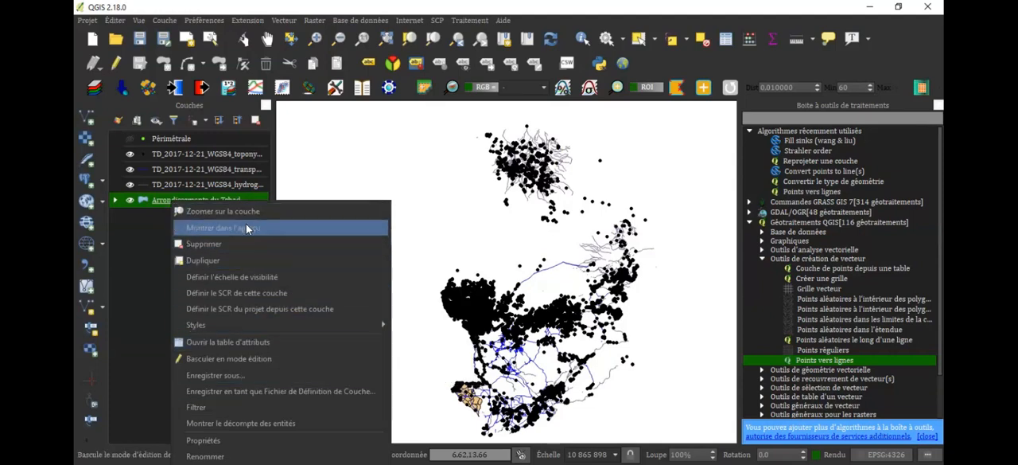
pyautogui.click(235, 409)
pyautogui.click(344, 140)
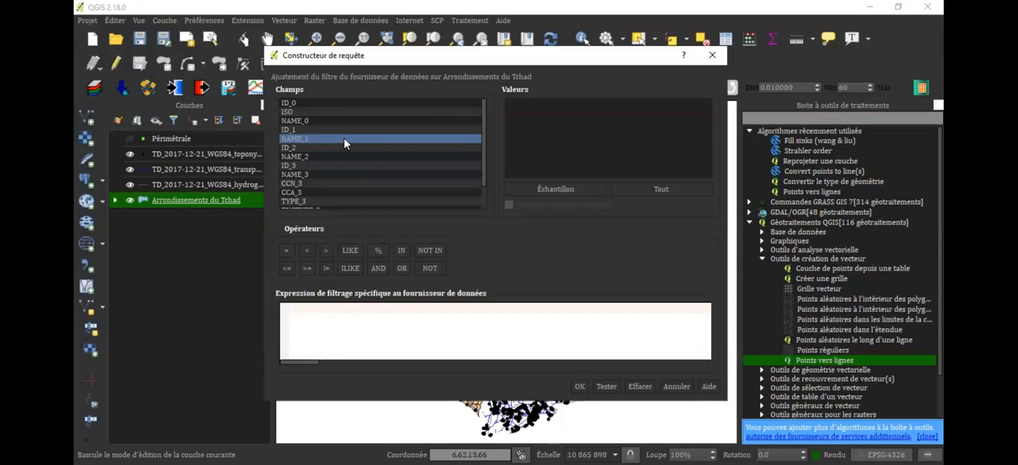
pyautogui.doubleClick(344, 141)
pyautogui.click(288, 253)
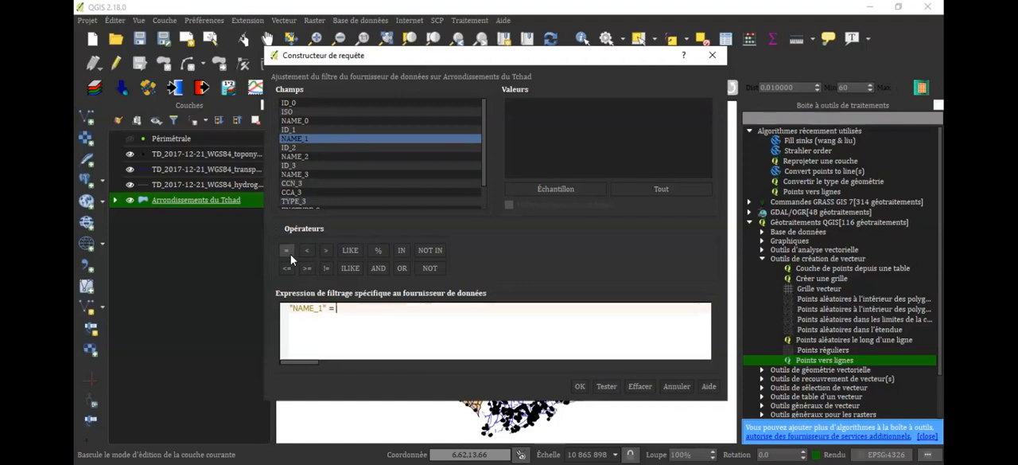
pyautogui.click(663, 190)
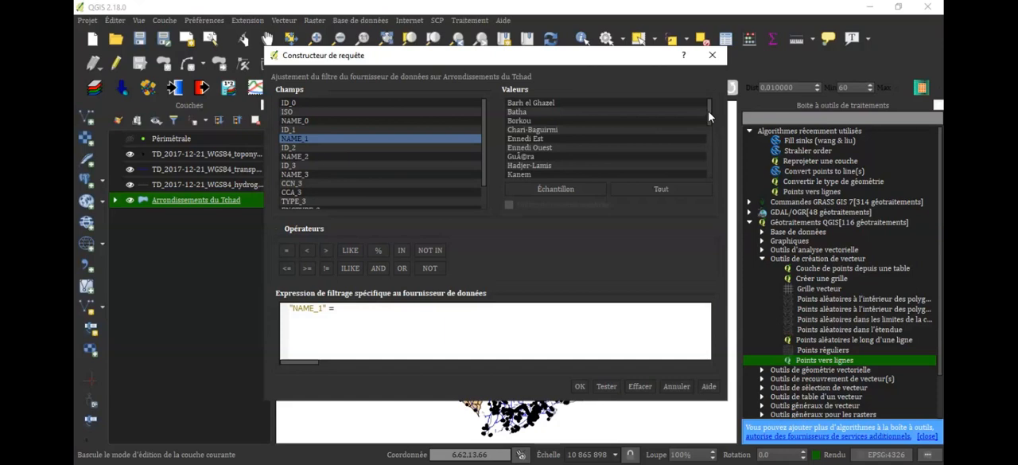
pyautogui.moveTo(710, 118); pyautogui.dragTo(716, 140)
pyautogui.scroll(-3, 717, 137)
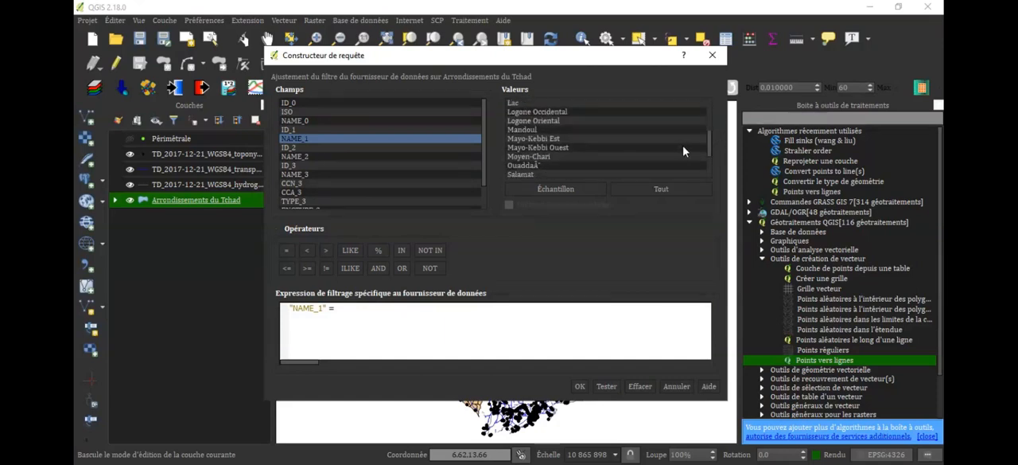
pyautogui.click(620, 148)
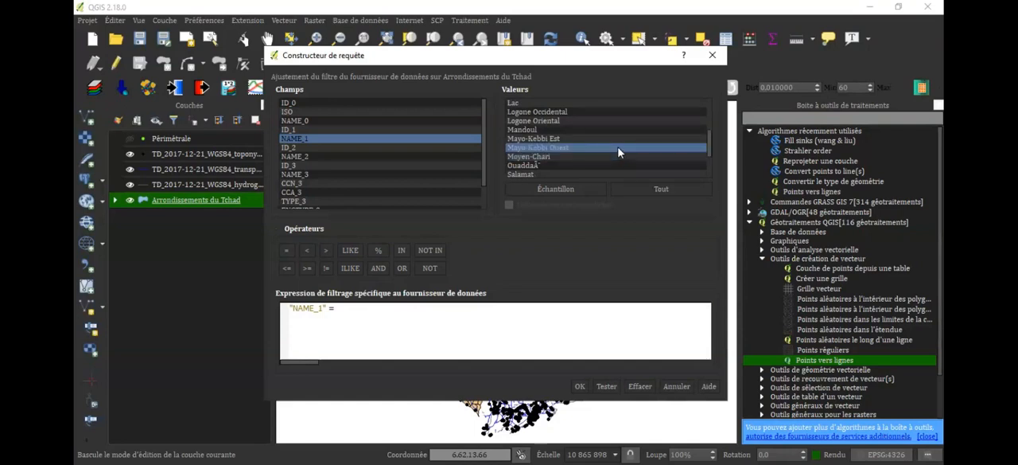
pyautogui.doubleClick(619, 148)
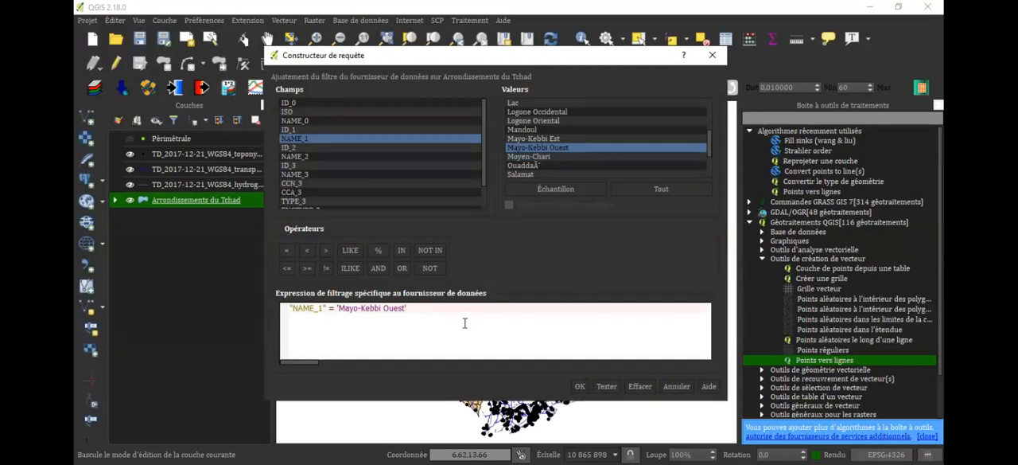
pyautogui.click(580, 386)
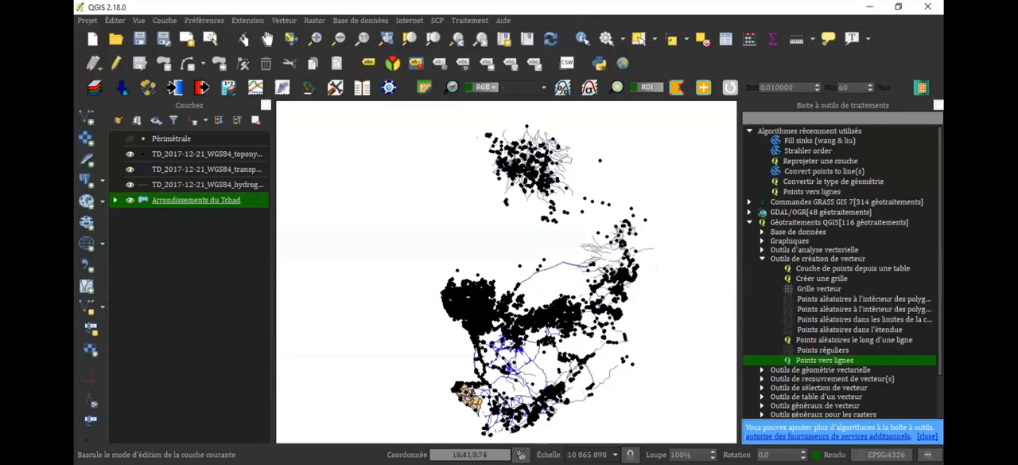
# Examine the filtered Arrondissements du Tchad polygons on the map and the layer's list of legend categories
pyautogui.scroll(3, 459, 410)
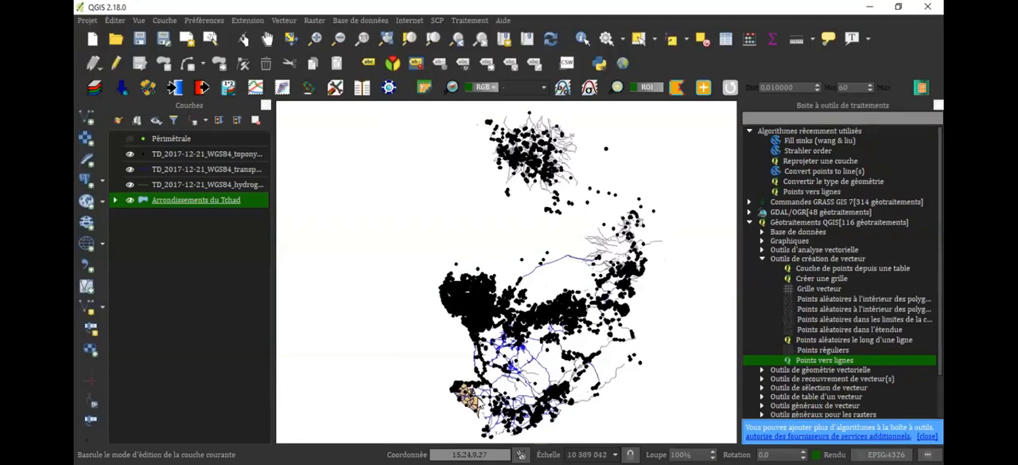
pyautogui.scroll(2, 458, 408)
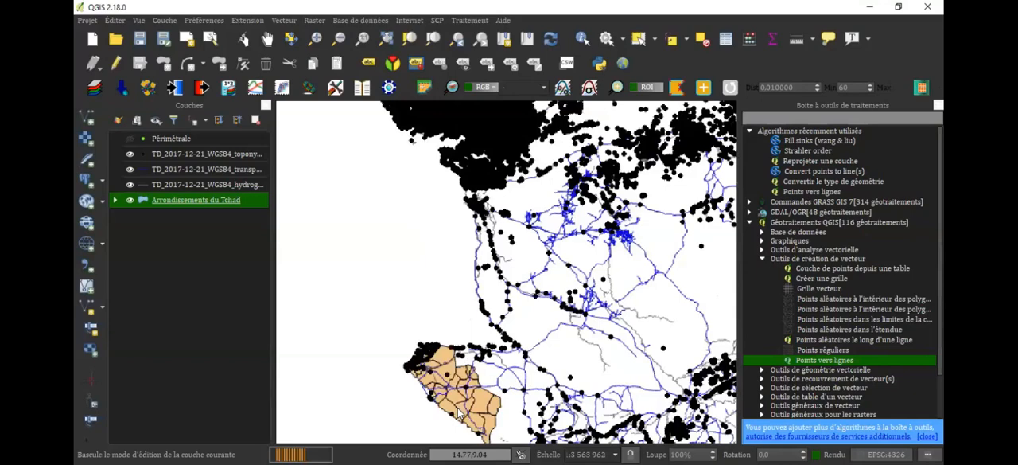
pyautogui.moveTo(455, 403); pyautogui.dragTo(489, 283)
pyautogui.scroll(2, 489, 283)
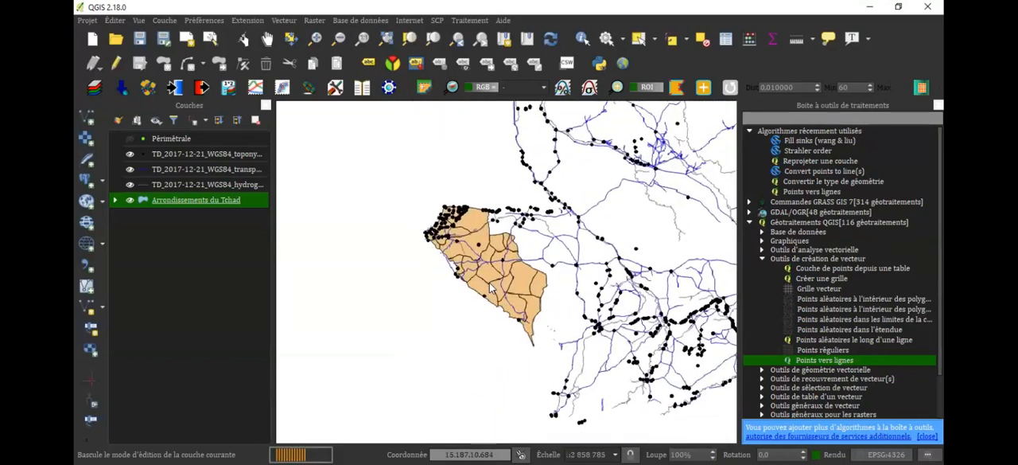
pyautogui.click(111, 201)
pyautogui.click(112, 201)
pyautogui.click(112, 201)
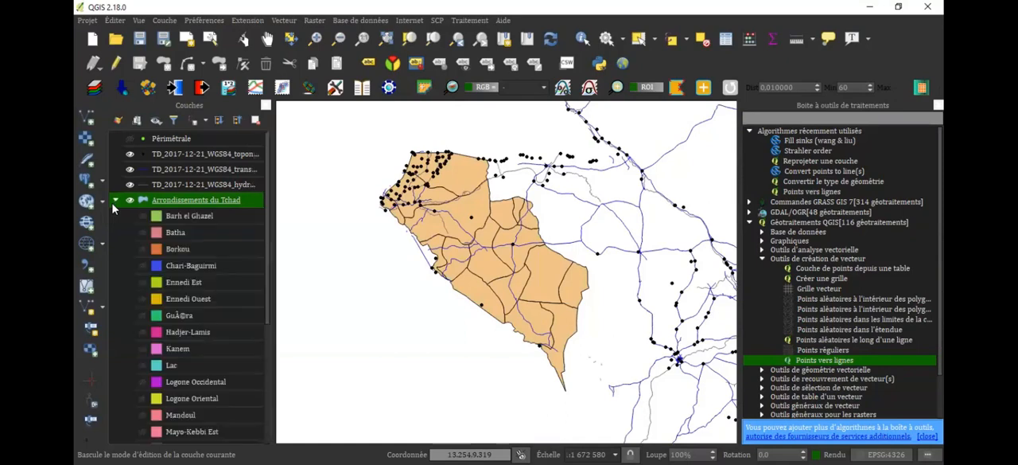
pyautogui.click(117, 201)
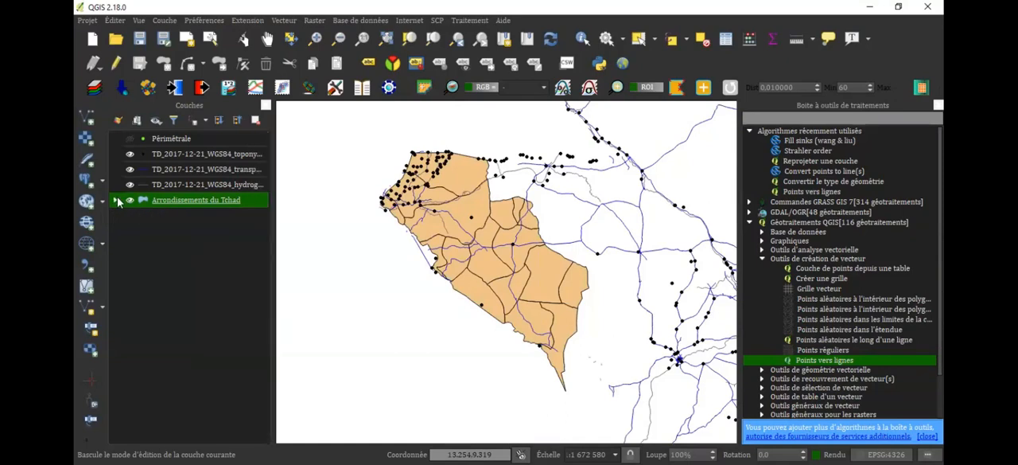
pyautogui.click(116, 202)
pyautogui.click(133, 216)
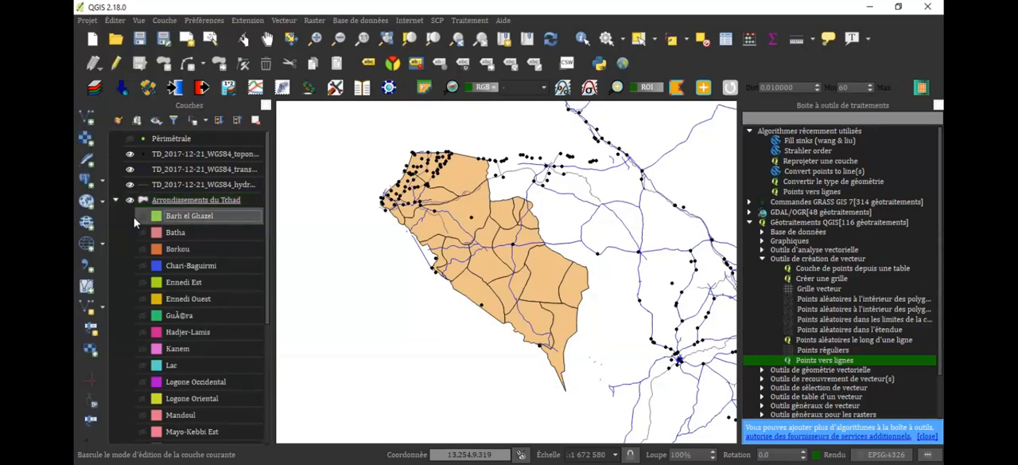
# Turn on the hidden legend categories of the Arrondissements du Tchad layer from Barh el Ghazel down to Mayo-Kebbi Est
pyautogui.click(144, 233)
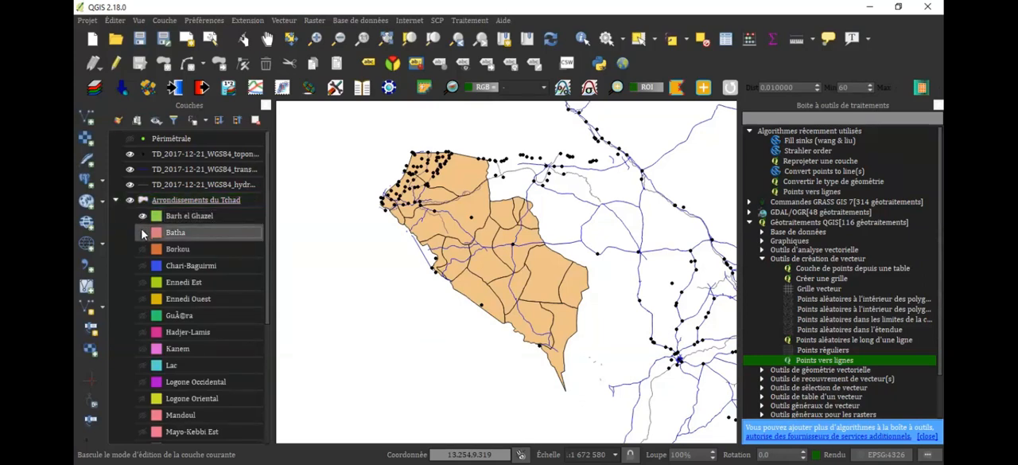
pyautogui.click(142, 232)
pyautogui.click(141, 247)
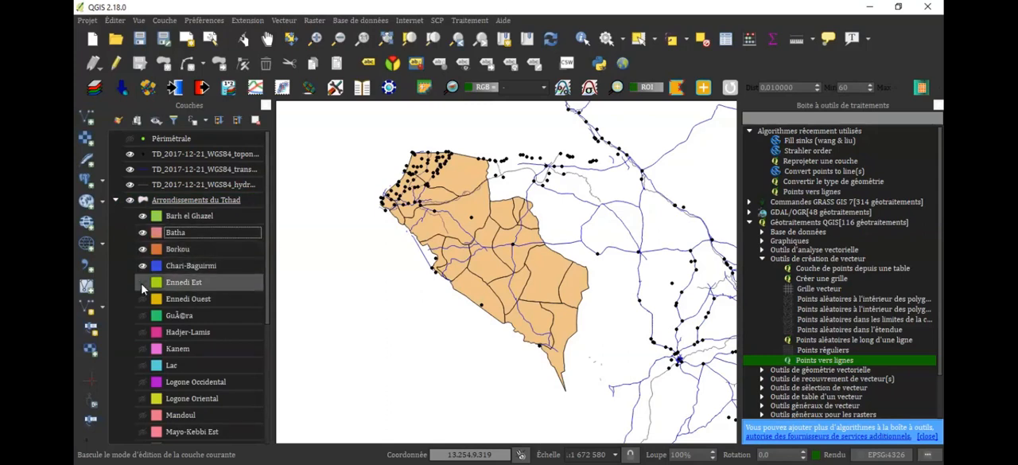
pyautogui.click(143, 284)
pyautogui.click(141, 299)
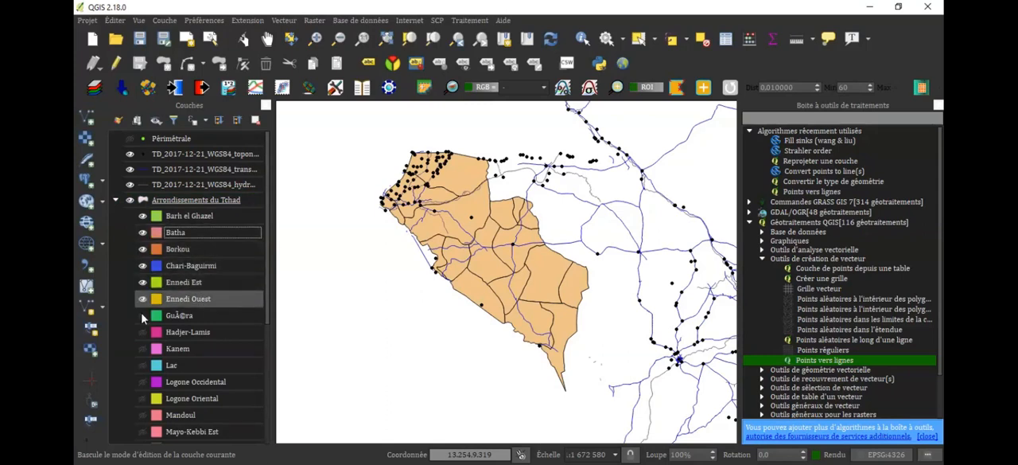
pyautogui.click(142, 316)
pyautogui.click(143, 332)
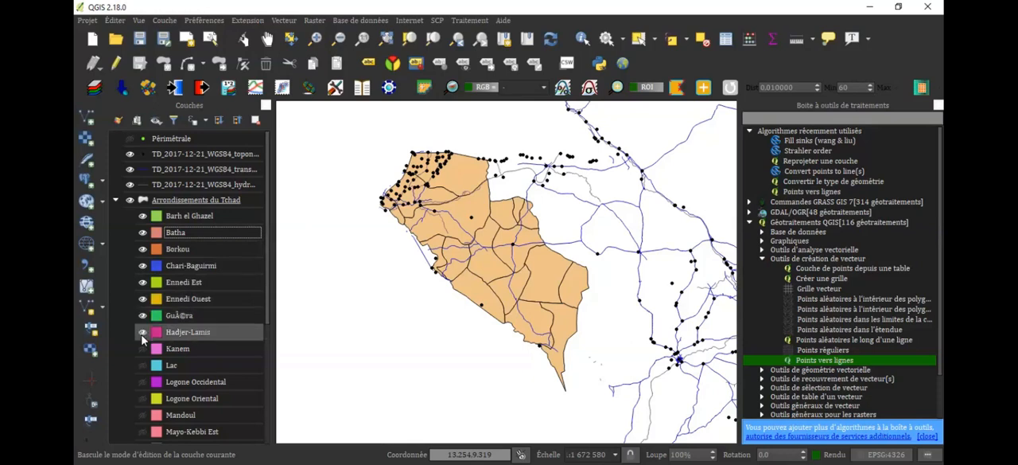
pyautogui.click(142, 350)
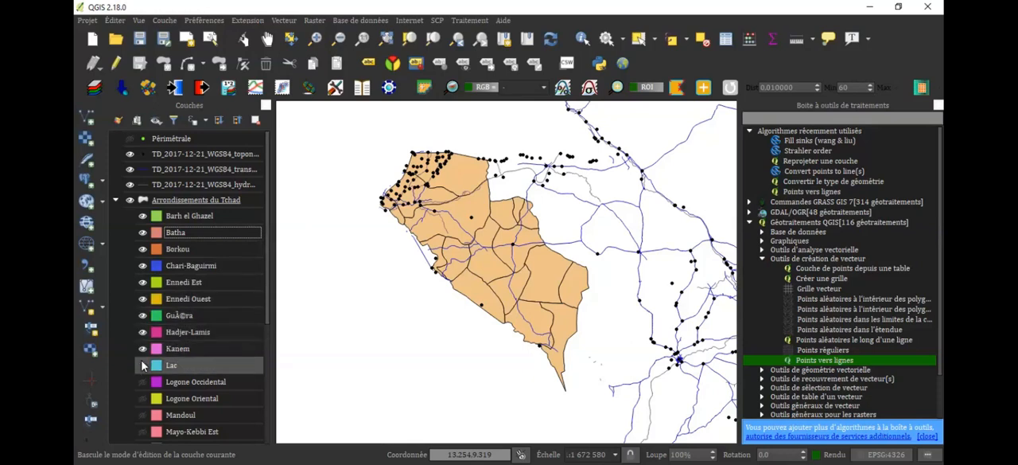
pyautogui.click(142, 381)
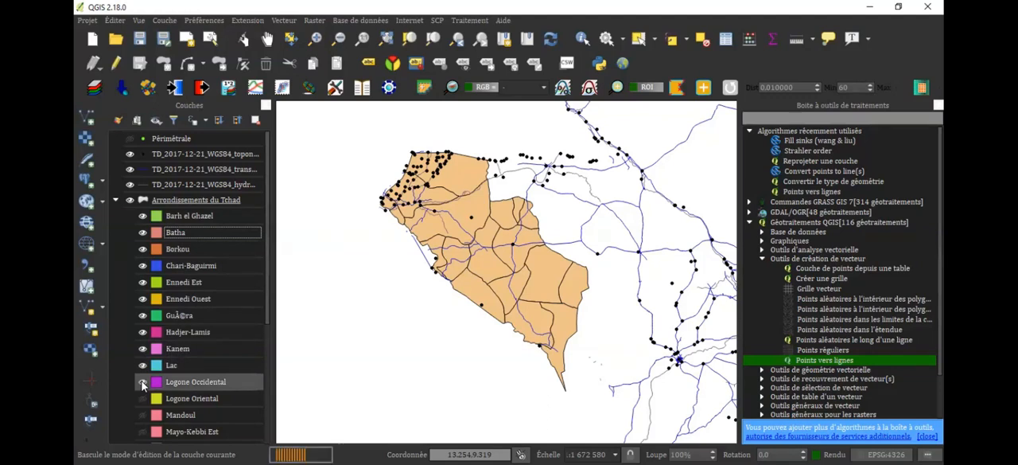
pyautogui.click(142, 398)
pyautogui.click(142, 414)
pyautogui.click(143, 431)
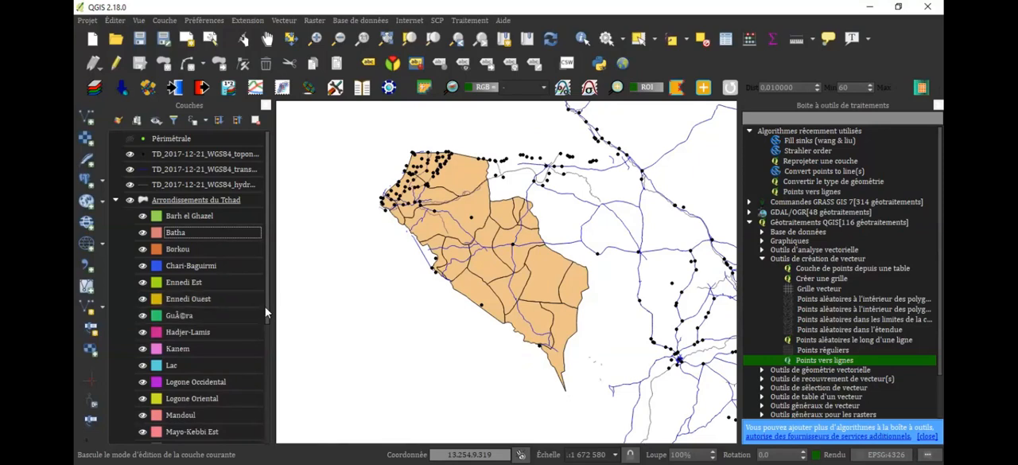
# Examine the remaining Arrondissements du Tchad legend categories and the filtered polygons with the surrounding toponymy points, roads and rivers on the map
pyautogui.scroll(-1, 262, 385)
pyautogui.scroll(-3, 262, 385)
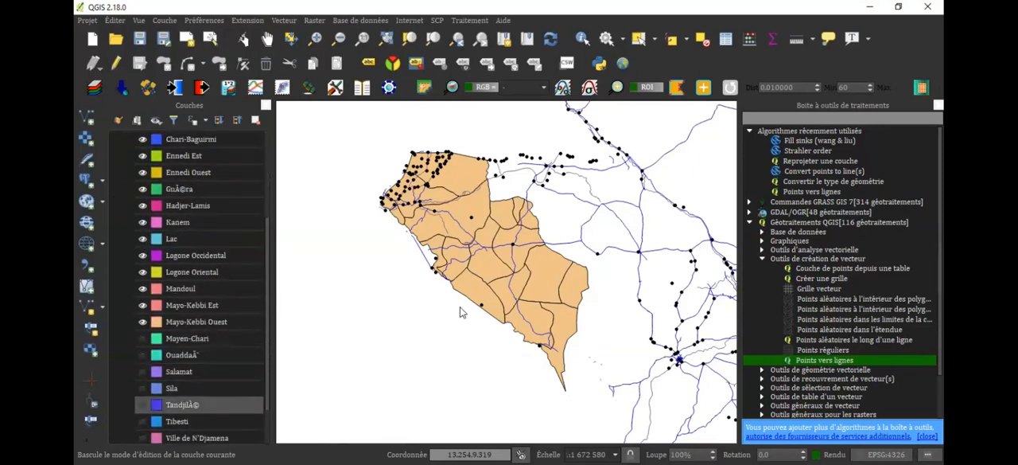
pyautogui.click(458, 38)
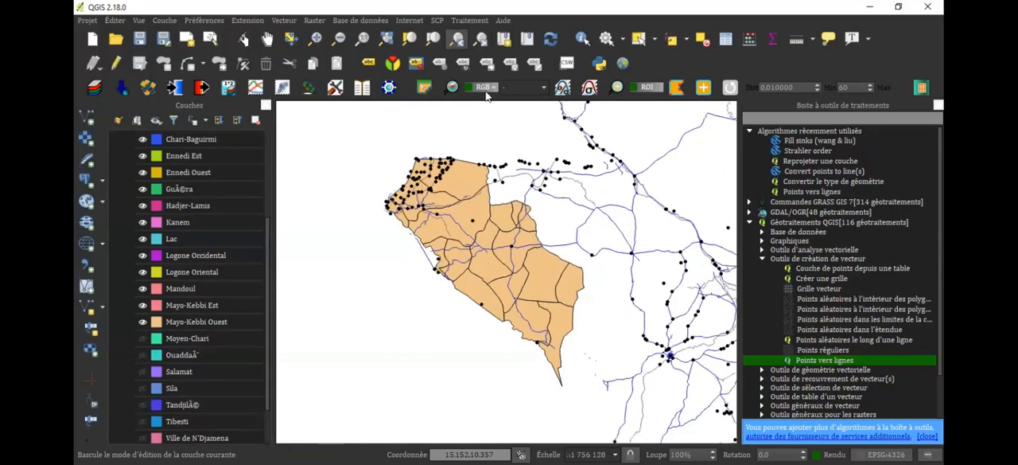
pyautogui.click(435, 35)
pyautogui.moveTo(578, 171); pyautogui.dragTo(356, 355)
pyautogui.moveTo(714, 186); pyautogui.dragTo(774, 41)
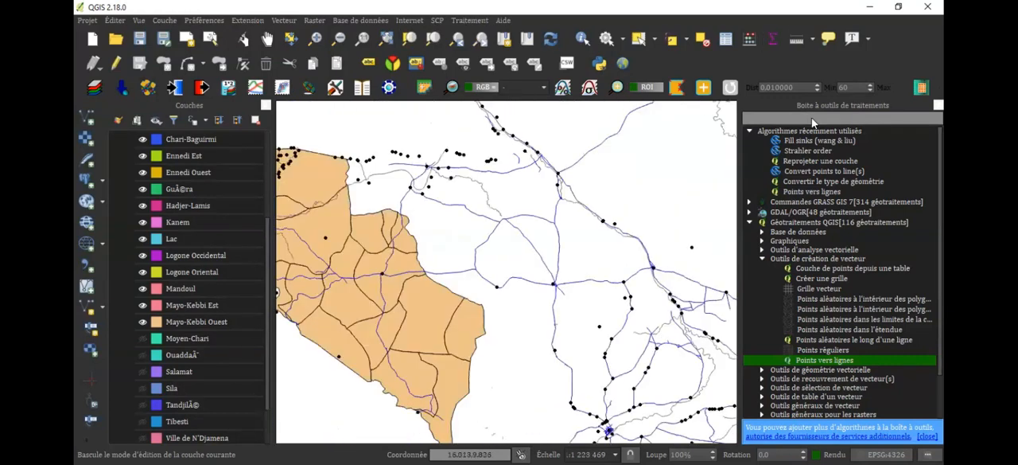
pyautogui.moveTo(687, 177); pyautogui.dragTo(634, 240)
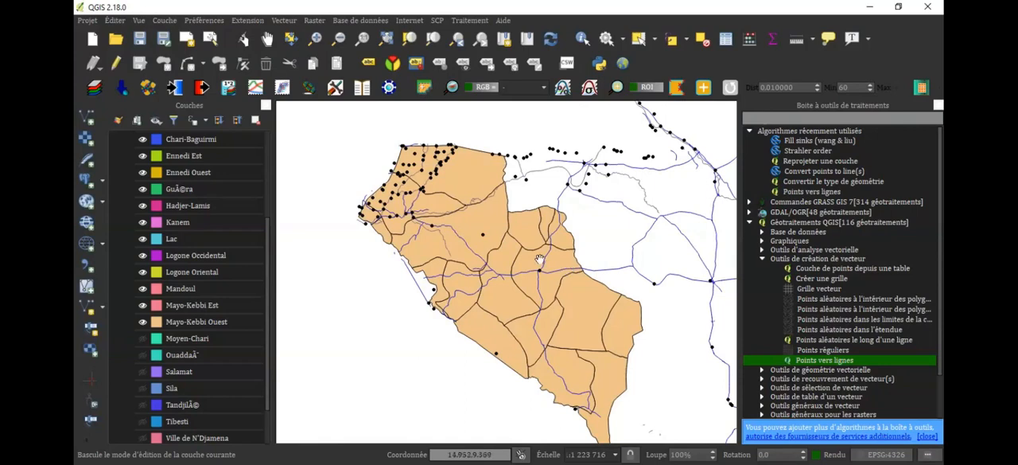
pyautogui.moveTo(554, 271); pyautogui.dragTo(557, 242)
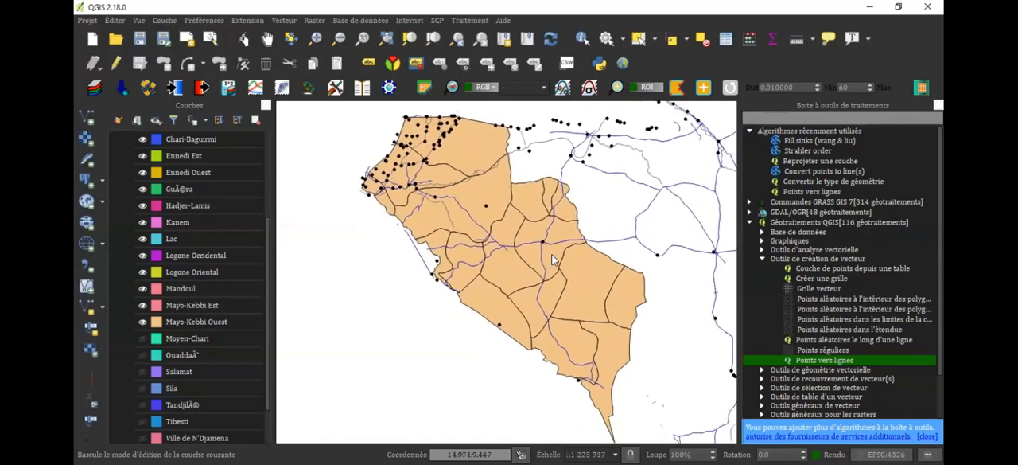
pyautogui.moveTo(504, 283)
pyautogui.mouseDown()
pyautogui.moveTo(533, 237)
pyautogui.moveTo(506, 288)
pyautogui.mouseUp()
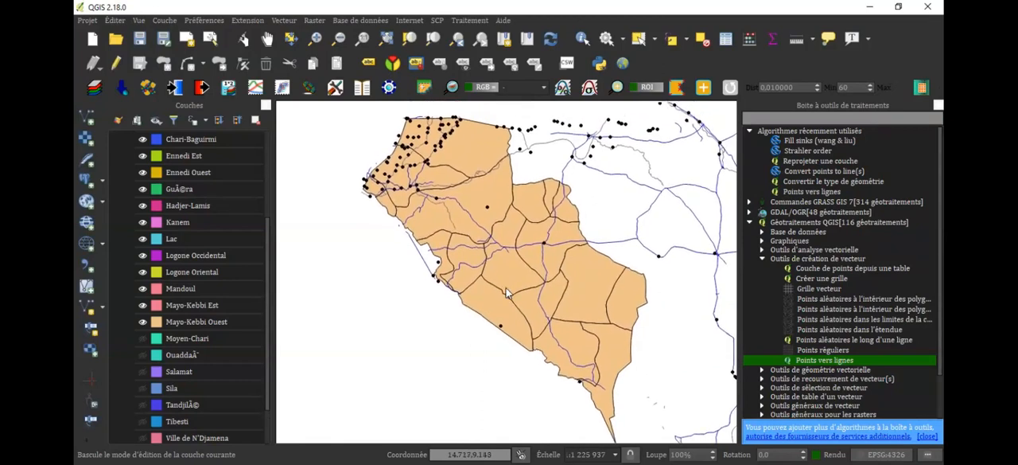
# Run Select by location on the toponymy points layer, creating a new selection of points that intersect the Arrondissements du Tchad polygons
pyautogui.click(284, 20)
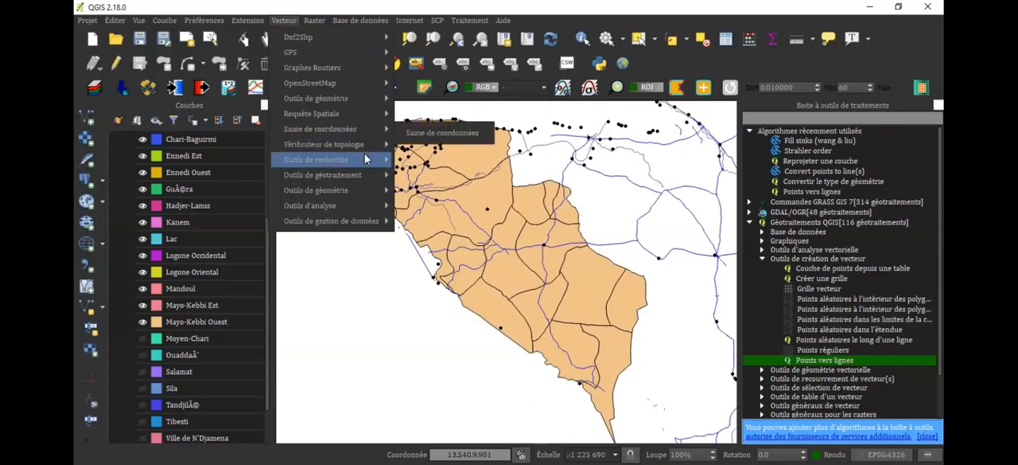
pyautogui.moveTo(364, 161)
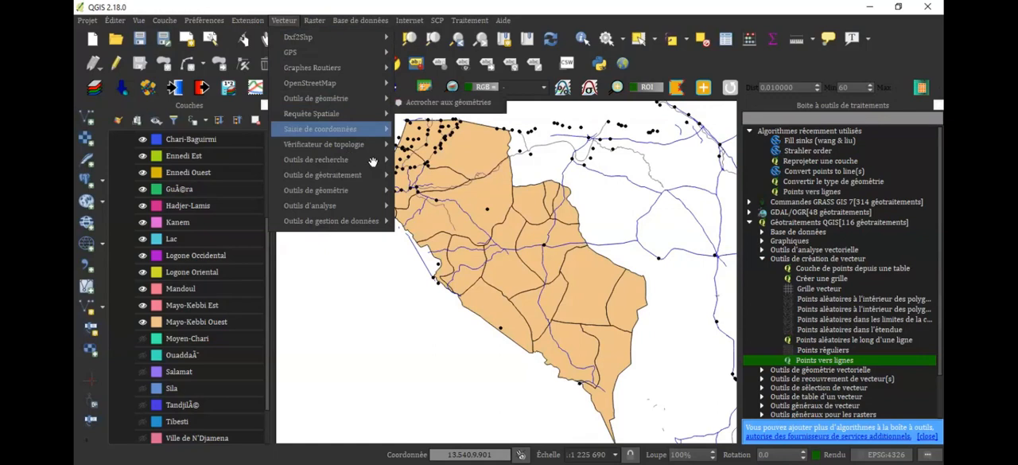
pyautogui.moveTo(372, 161)
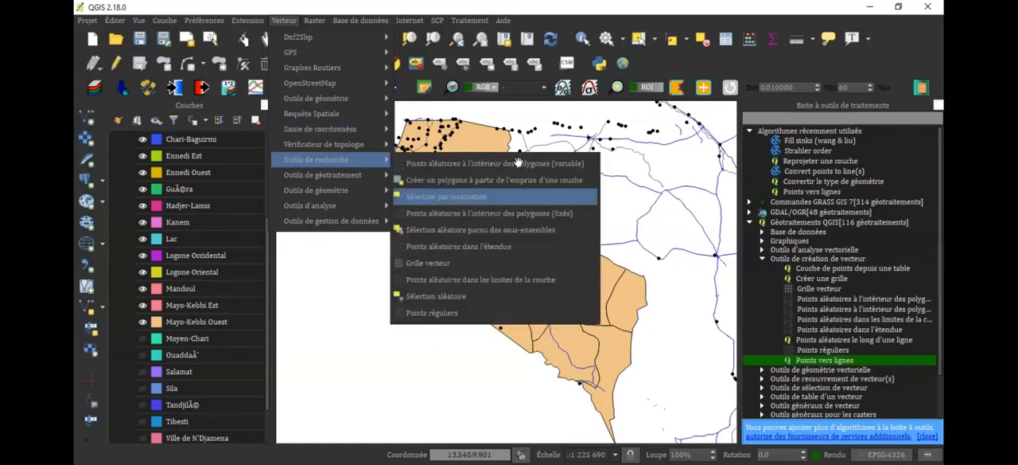
pyautogui.click(447, 198)
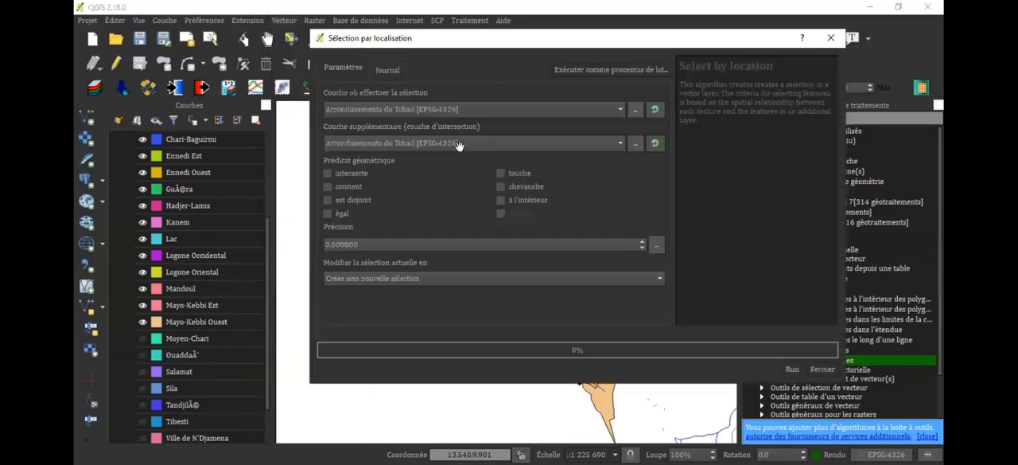
pyautogui.click(407, 108)
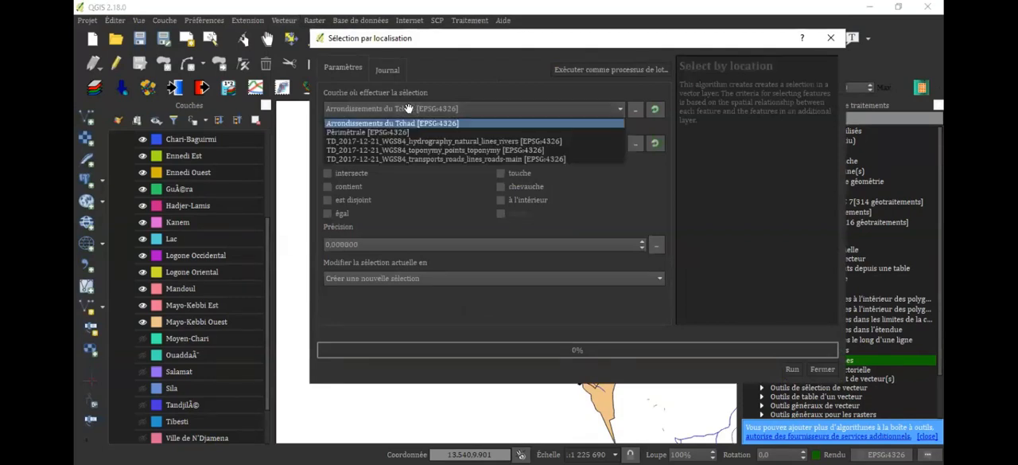
pyautogui.click(436, 151)
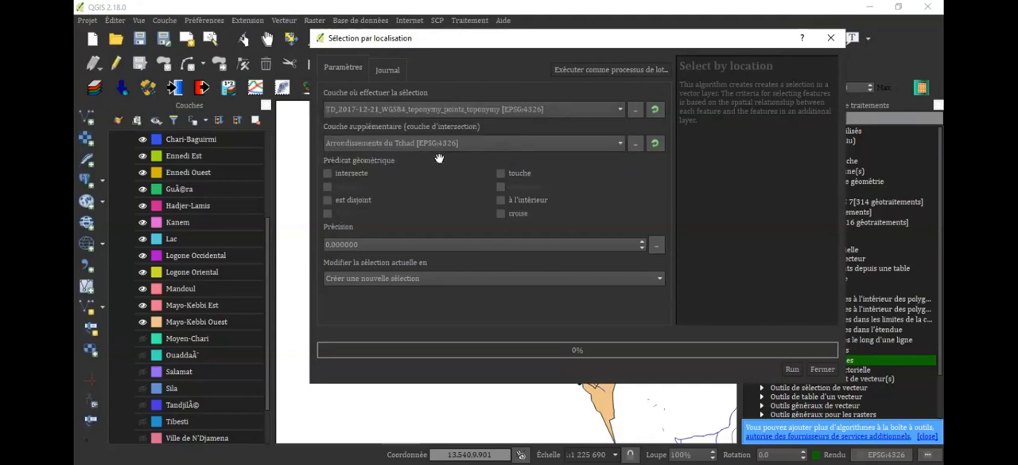
pyautogui.click(327, 173)
pyautogui.click(791, 368)
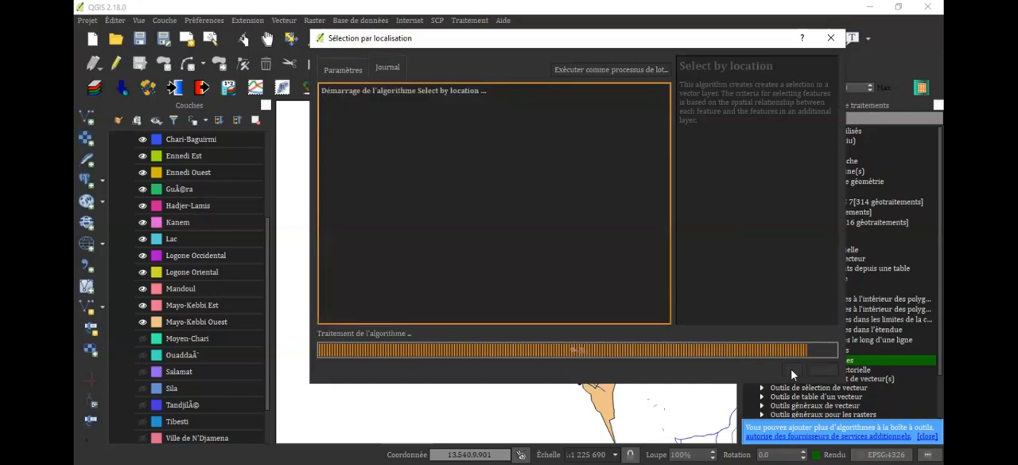
# Inspect the selected toponymy points inside and along the borders of the filtered Arrondissements du Tchad polygons
pyautogui.scroll(-3, 565, 302)
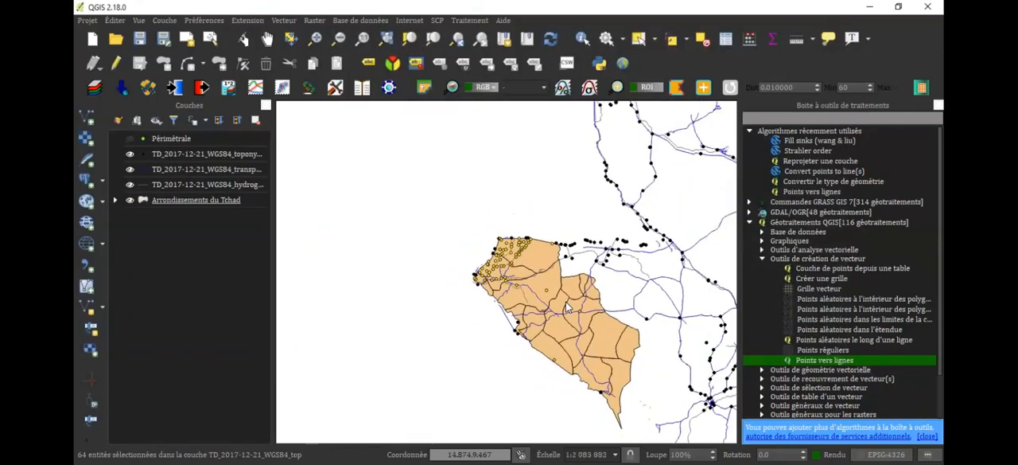
pyautogui.moveTo(566, 302); pyautogui.dragTo(511, 341)
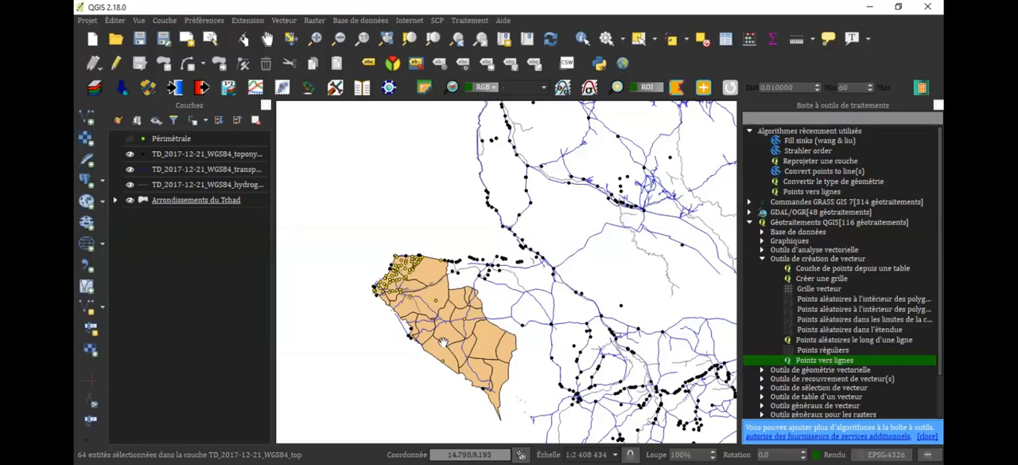
pyautogui.scroll(2, 443, 342)
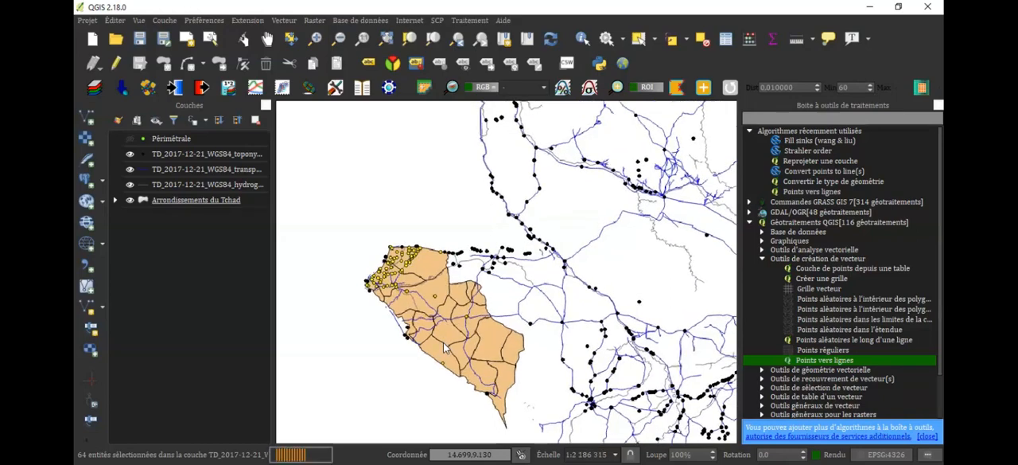
pyautogui.scroll(1, 446, 347)
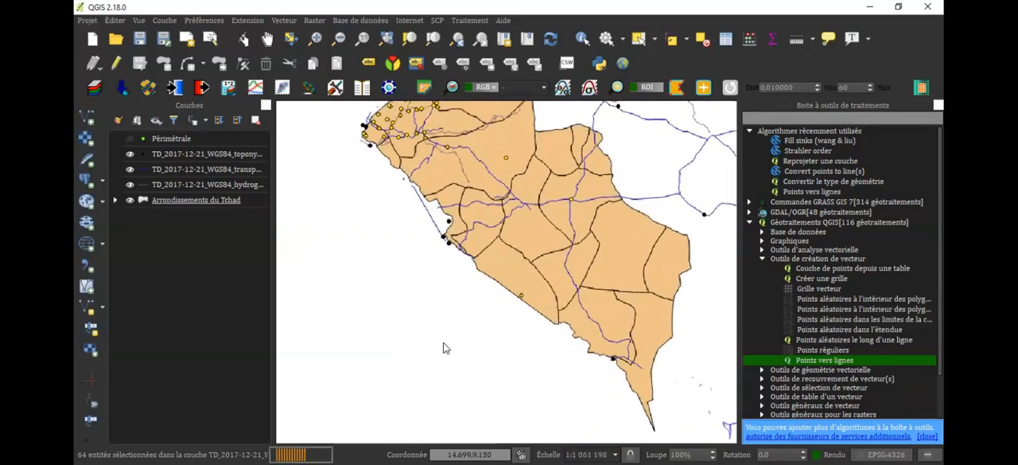
pyautogui.moveTo(529, 267); pyautogui.dragTo(439, 401)
pyautogui.moveTo(482, 366); pyautogui.dragTo(557, 317)
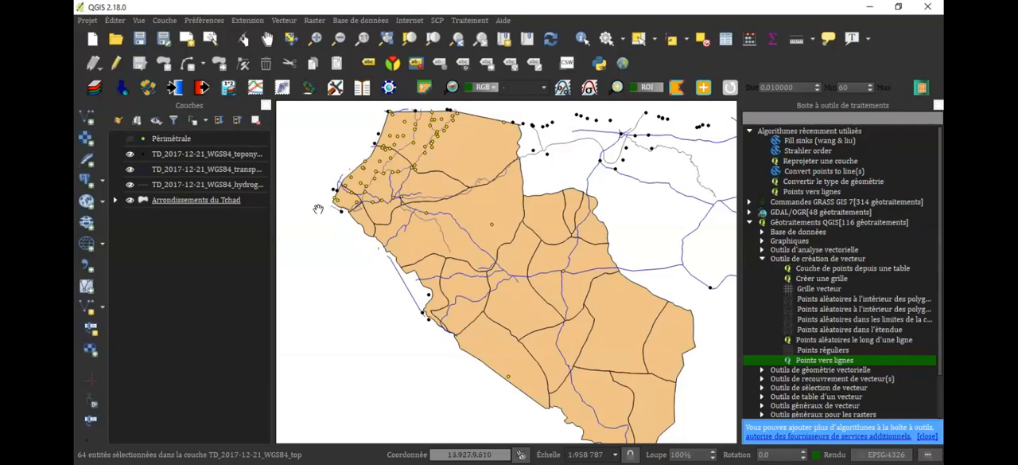
# Start saving the toponymy points layer as a new vector file and review the export options
pyautogui.rightClick(220, 163)
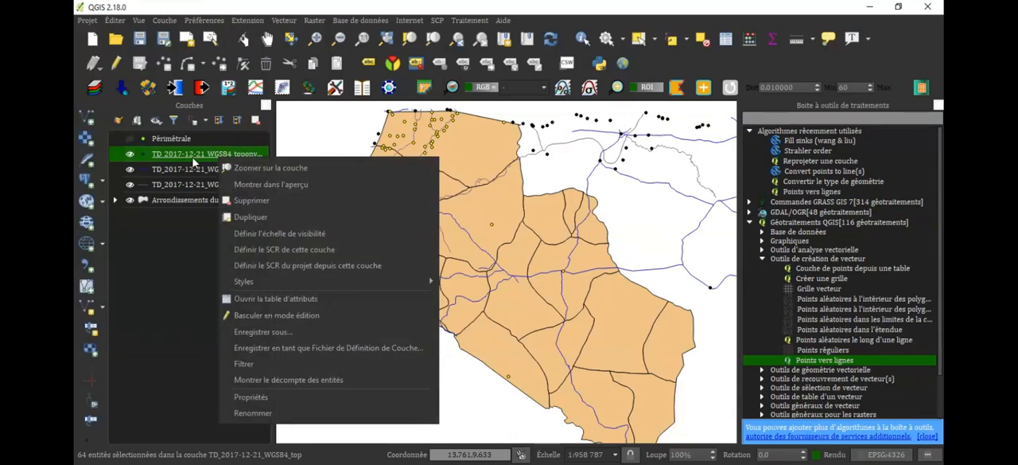
pyautogui.click(297, 340)
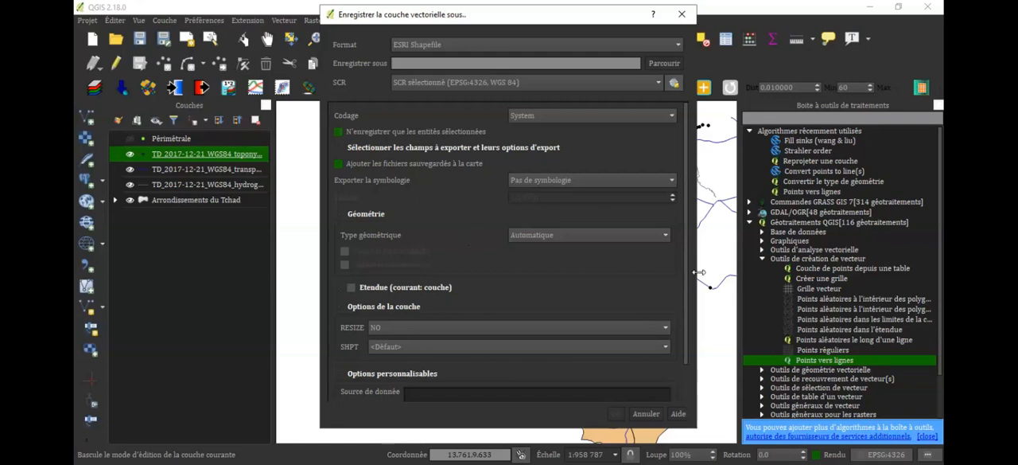
pyautogui.scroll(-2, 693, 334)
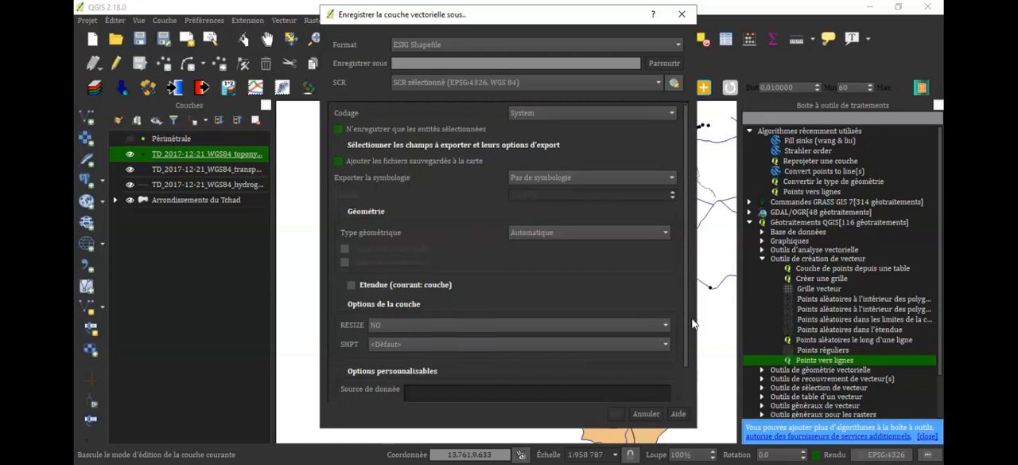
pyautogui.scroll(2, 694, 247)
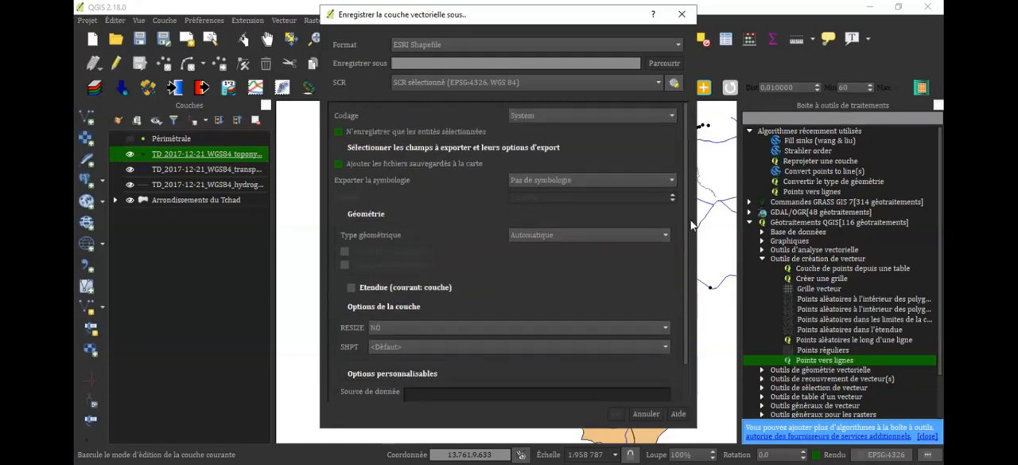
pyautogui.scroll(-2, 697, 302)
pyautogui.scroll(2, 703, 287)
# Set the export's output file to a shapefile named localités_MKO in the Localité folder of the practice data
pyautogui.click(677, 64)
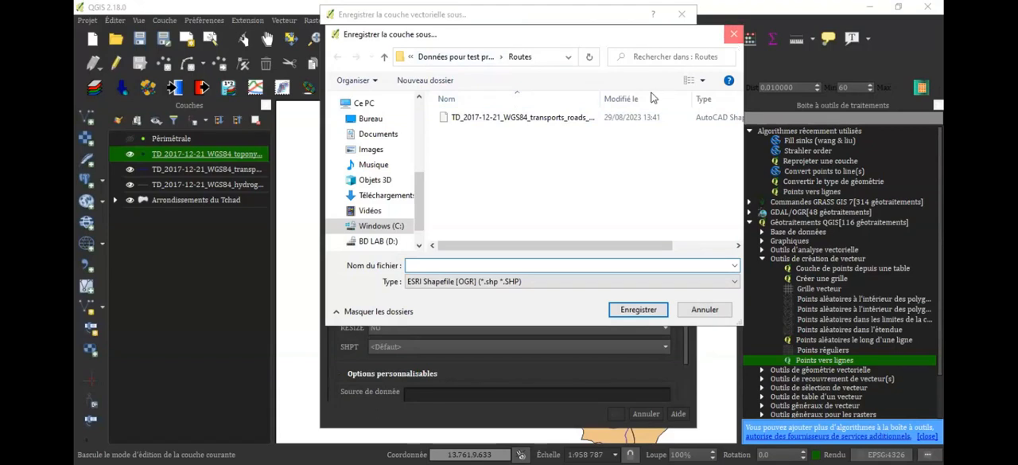
pyautogui.click(734, 35)
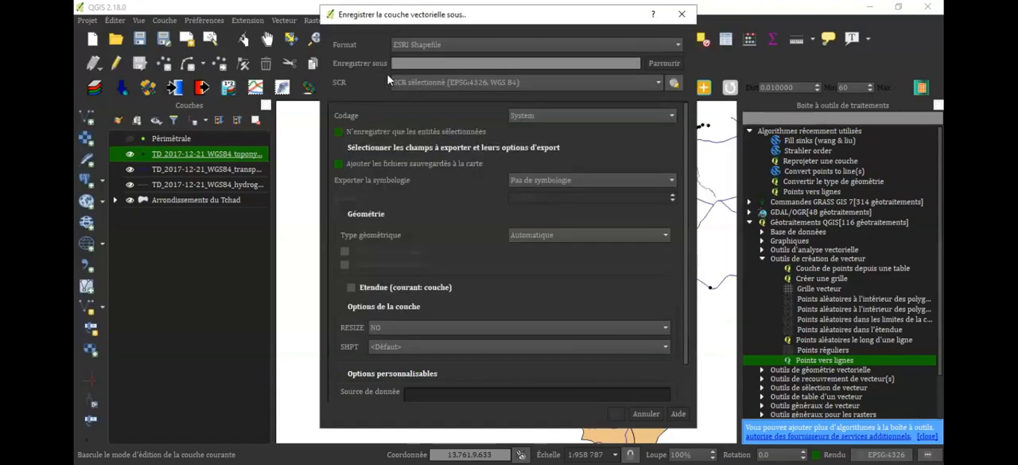
pyautogui.click(673, 64)
pyautogui.click(456, 61)
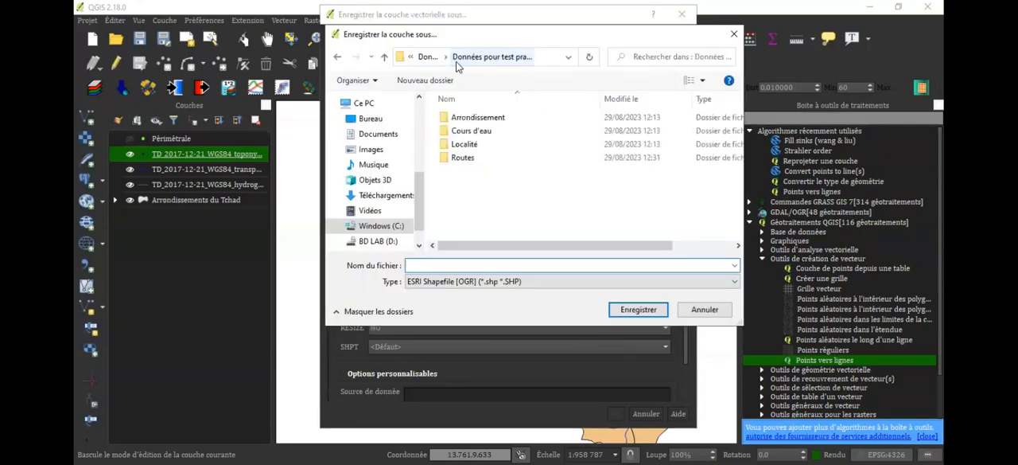
pyautogui.doubleClick(465, 144)
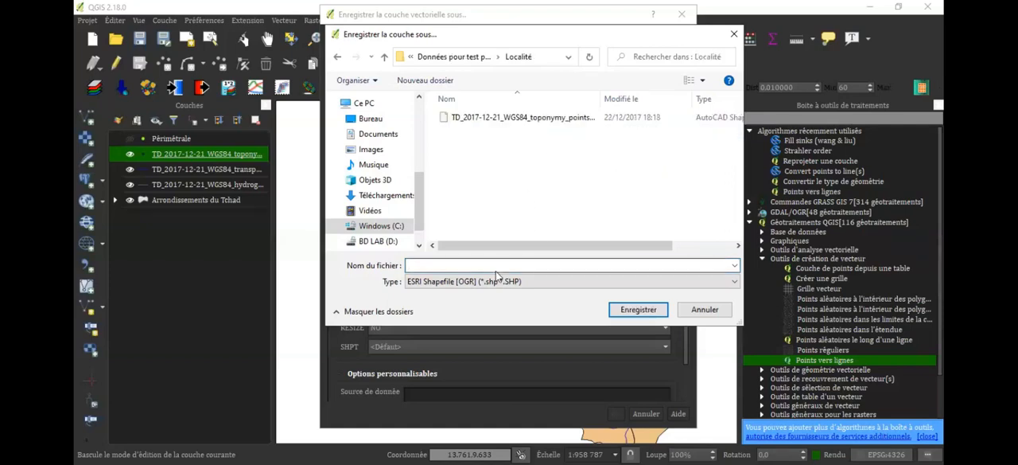
pyautogui.write('lo')
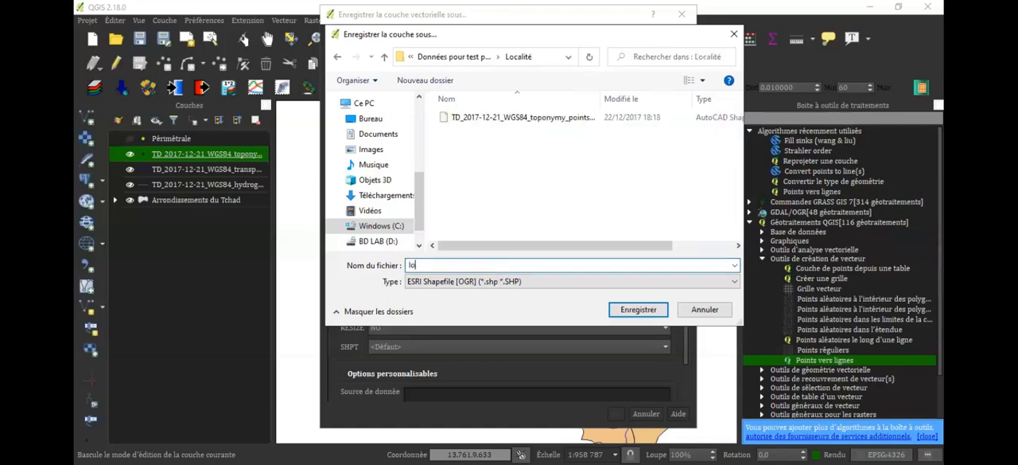
pyautogui.write('calités_MKO')
pyautogui.click(625, 311)
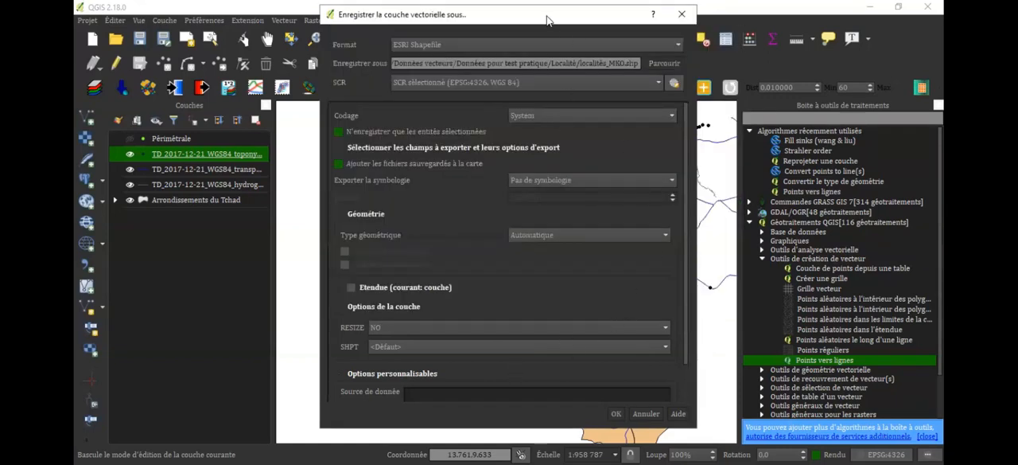
# Export only the selected toponymy points to the localités_MKO shapefile, add it to the map, and hide the original toponymy layer
pyautogui.moveTo(546, 16); pyautogui.dragTo(546, 12)
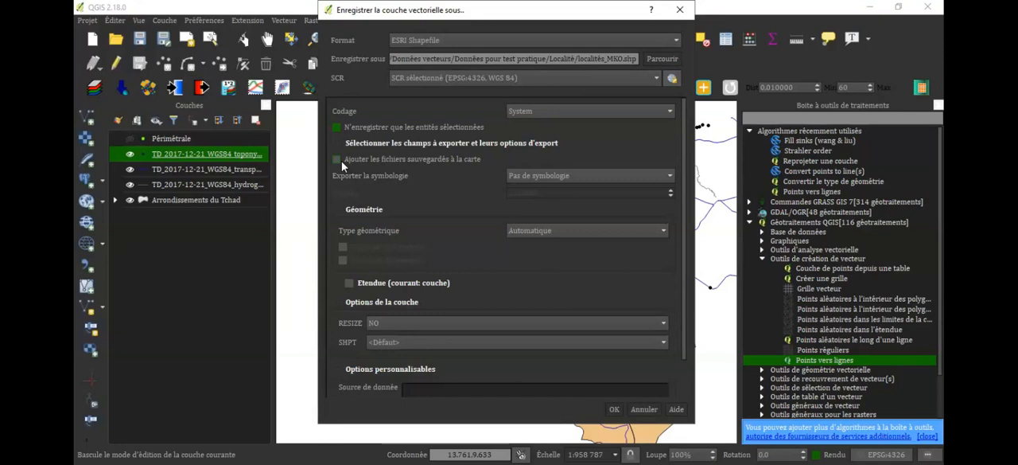
pyautogui.click(337, 160)
pyautogui.click(614, 409)
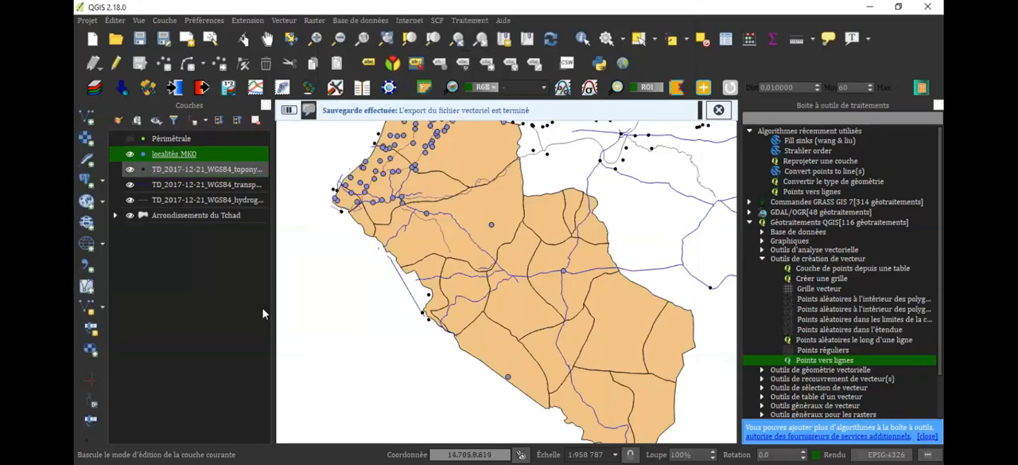
pyautogui.click(130, 169)
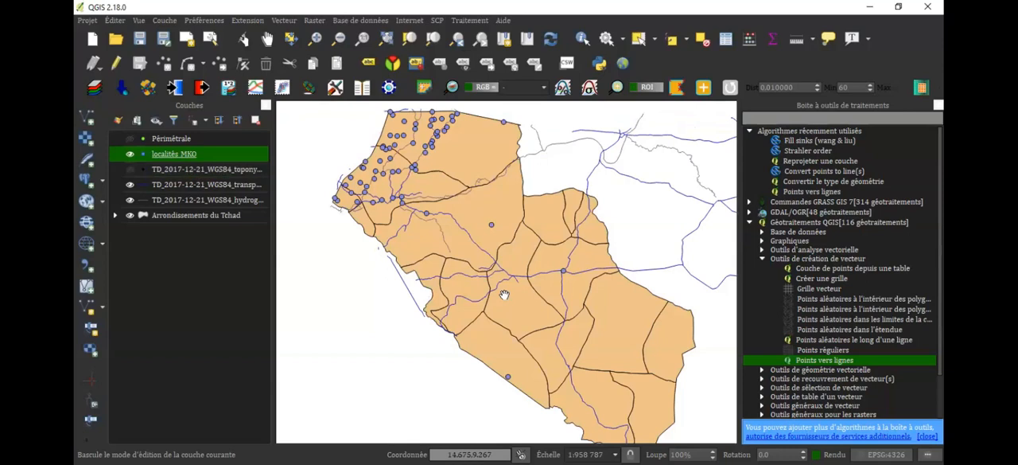
# Examine how the exported localités_MKO points are distributed within and along the borders of the Arrondissements du Tchad polygons
pyautogui.scroll(-1, 549, 326)
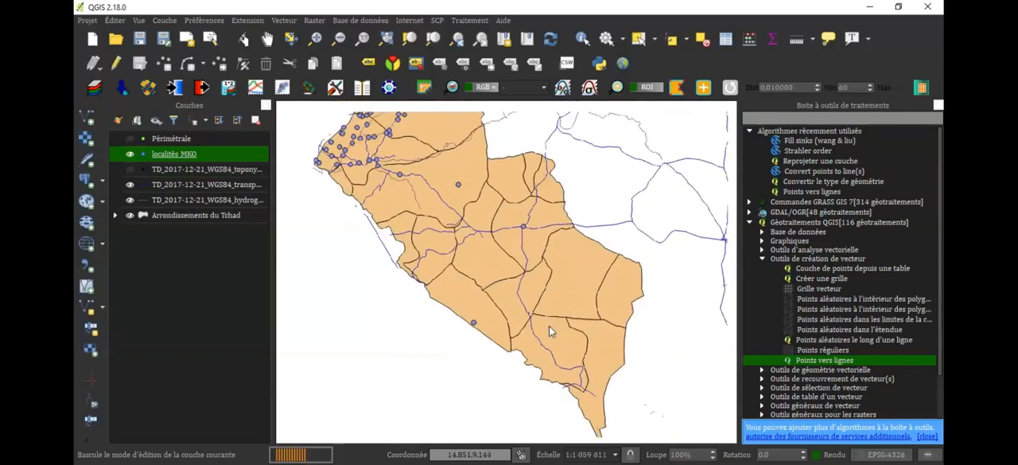
pyautogui.scroll(-4, 549, 326)
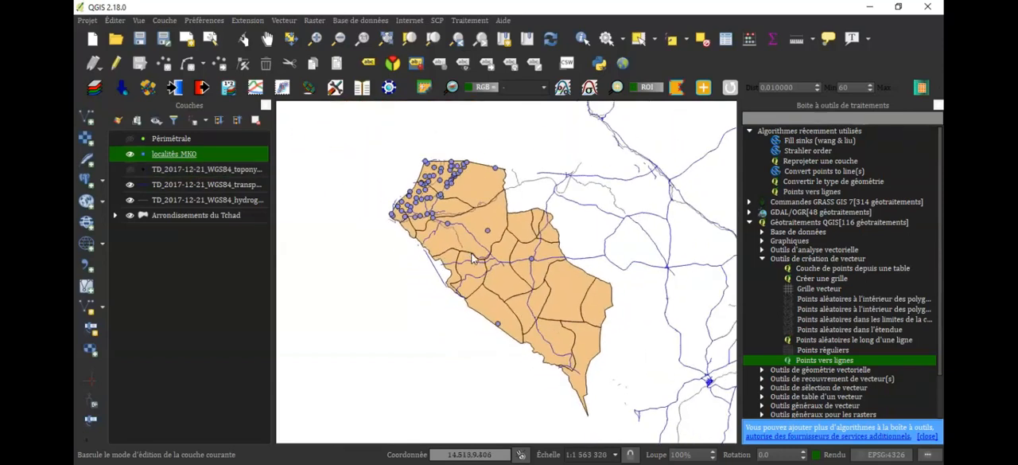
pyautogui.scroll(5, 472, 257)
pyautogui.moveTo(425, 219); pyautogui.dragTo(453, 274)
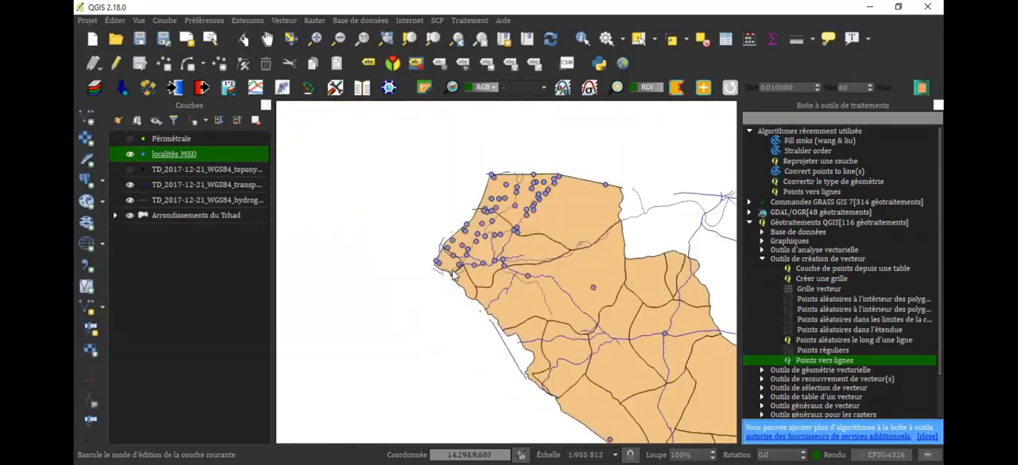
pyautogui.scroll(4, 453, 274)
pyautogui.scroll(3, 453, 275)
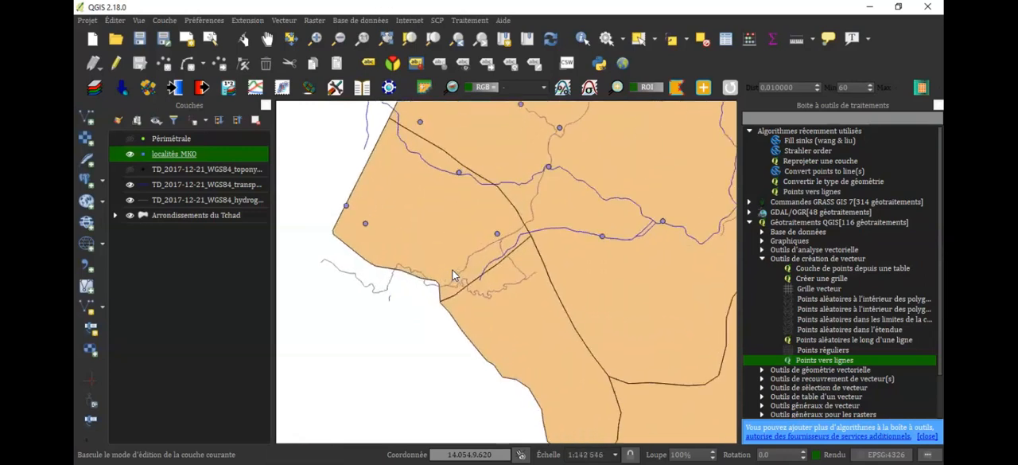
pyautogui.scroll(-2, 453, 275)
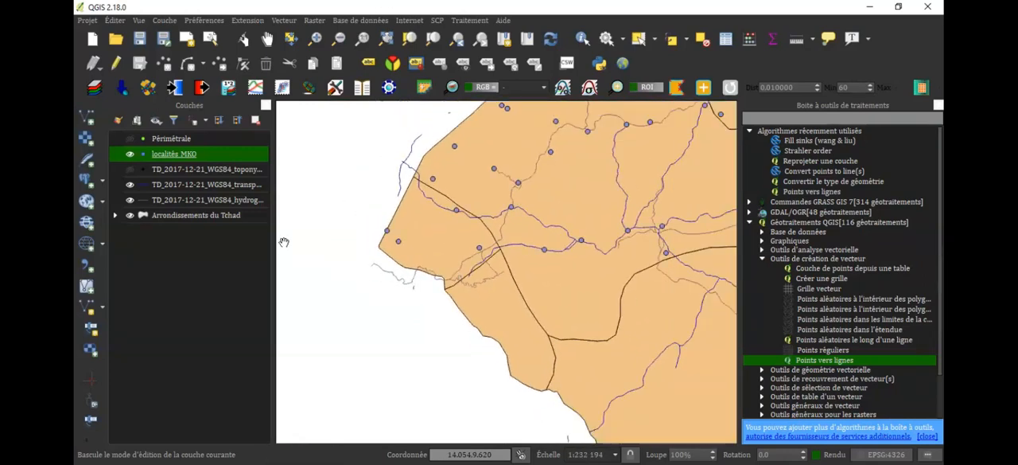
pyautogui.moveTo(565, 275); pyautogui.dragTo(611, 294)
pyautogui.scroll(-2, 455, 254)
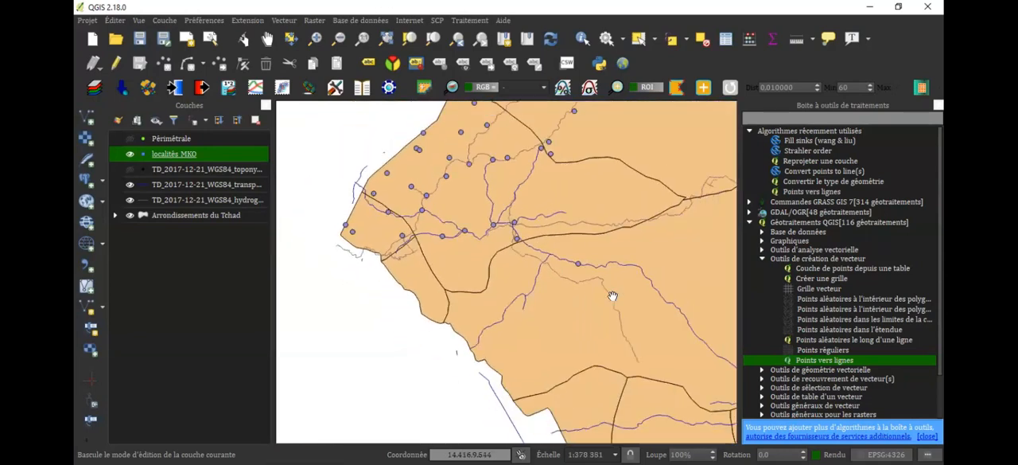
pyautogui.scroll(-1, 612, 296)
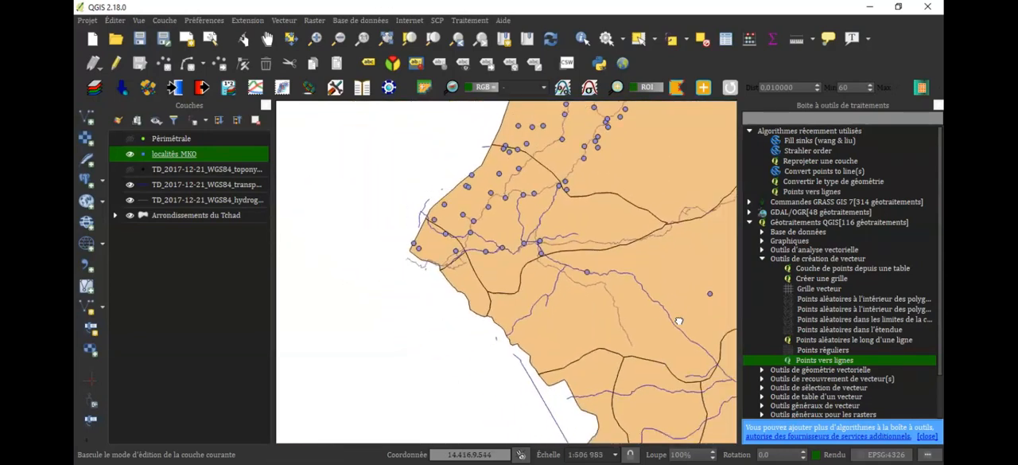
pyautogui.scroll(-2, 678, 319)
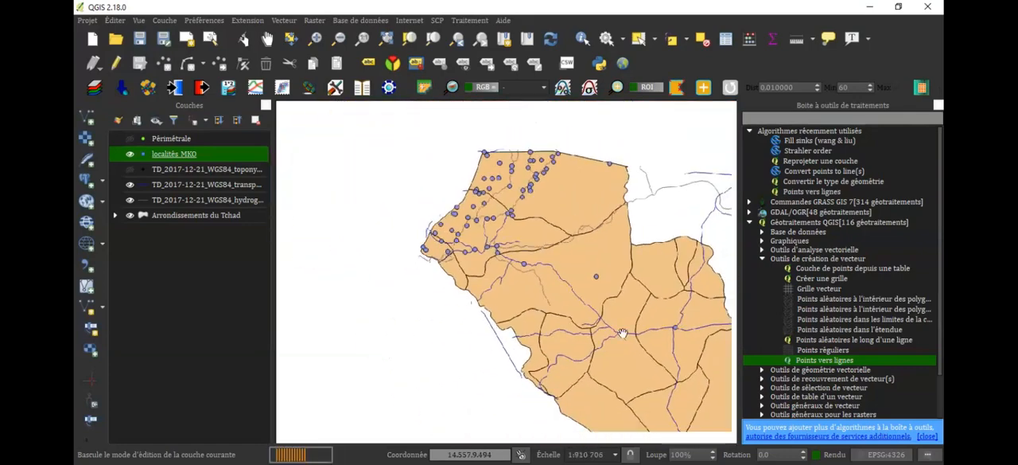
pyautogui.scroll(-1, 614, 335)
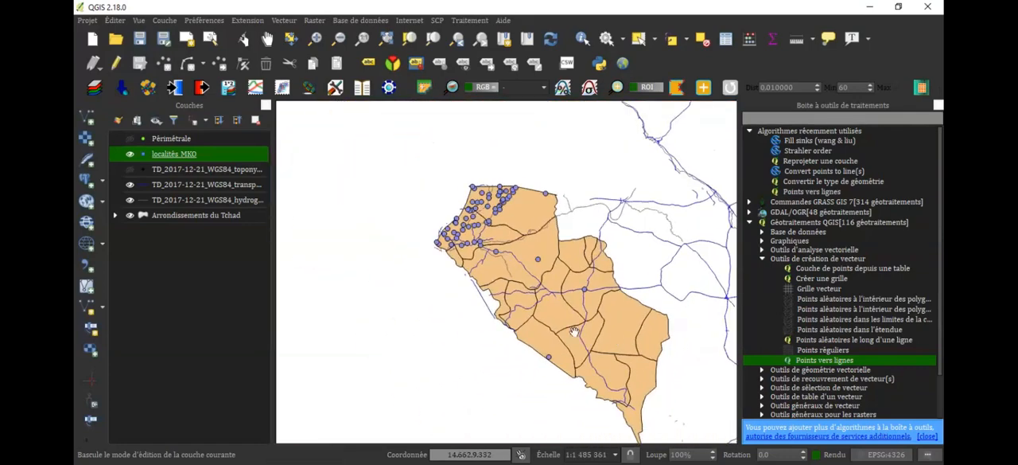
pyautogui.click(525, 291)
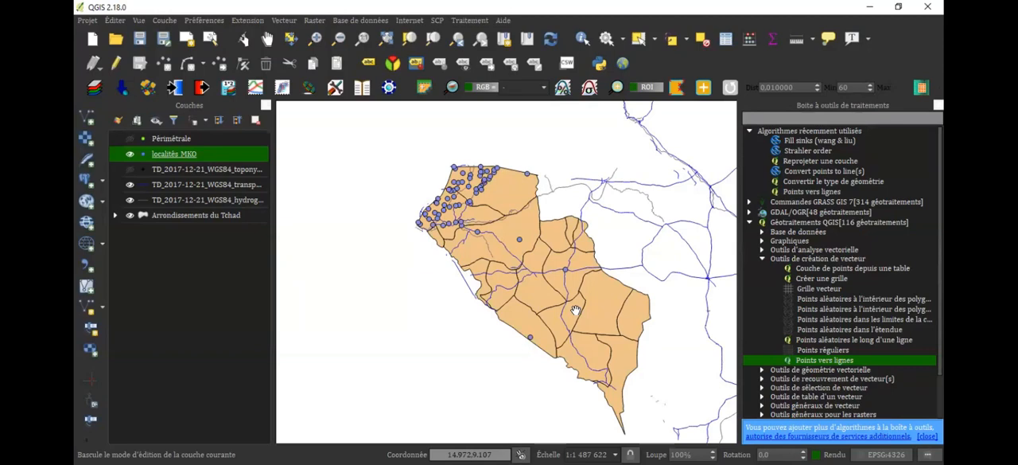
pyautogui.scroll(1, 575, 310)
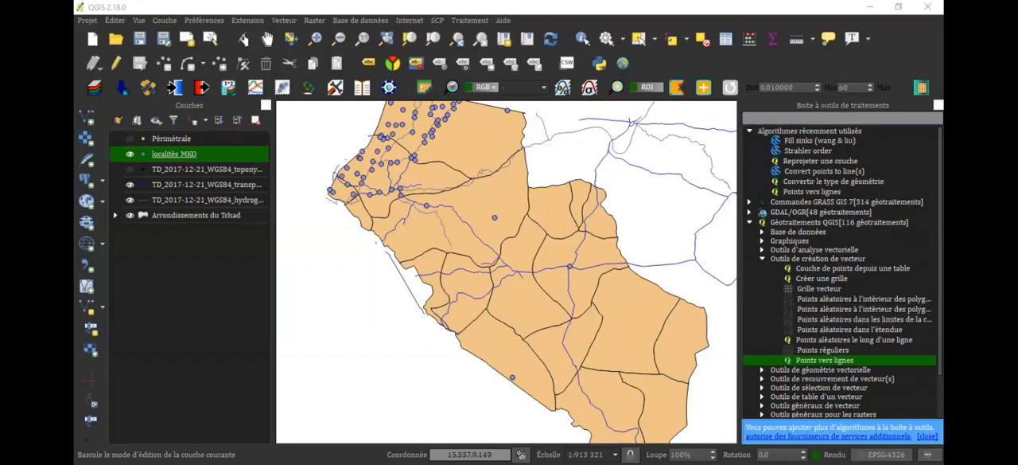
pyautogui.scroll(-2, 841, 270)
pyautogui.scroll(2, 841, 271)
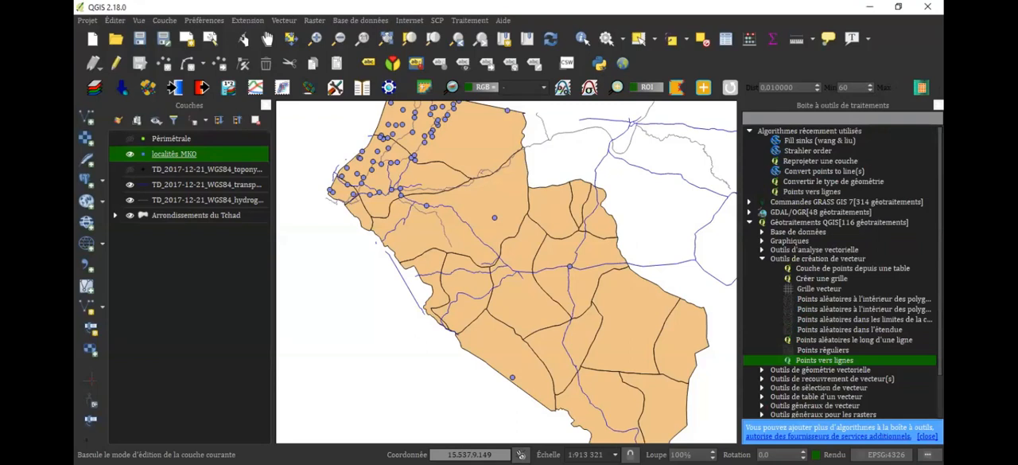